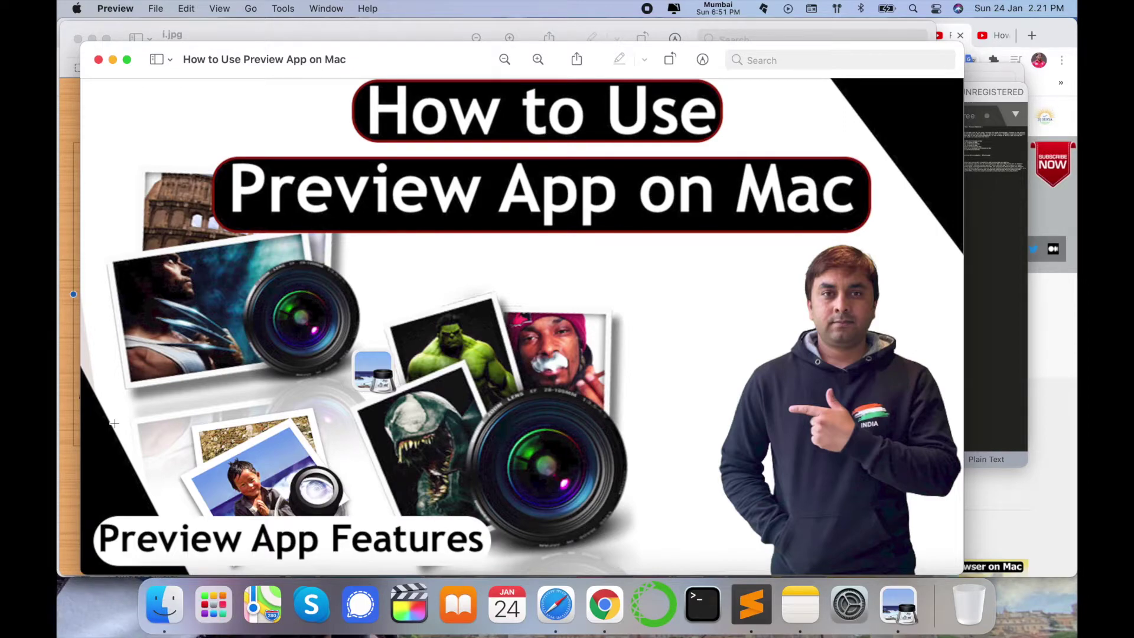
Step: Review the edited i.jpg list of Preview how-to topics, then close its window
{"action": "left_click", "coordinate": [61, 144]}
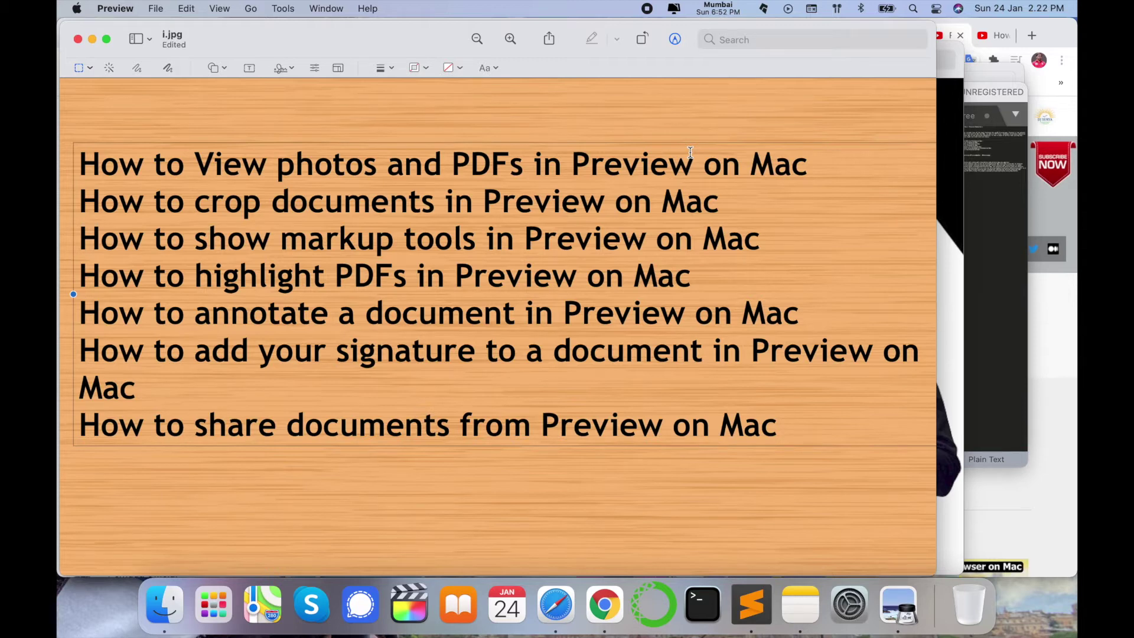
{"action": "left_click", "coordinate": [77, 39]}
Step: Open Short_Report.pdf from Finder's Downloads folder in Preview and move its window right
{"action": "left_click", "coordinate": [1069, 435]}
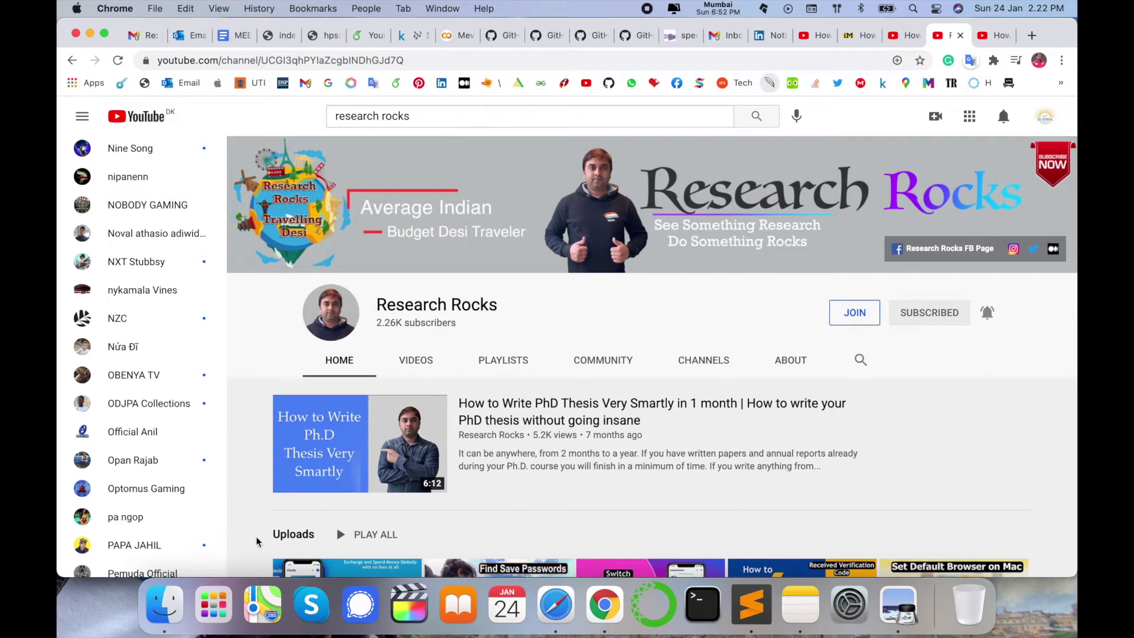
{"action": "left_click", "coordinate": [167, 604]}
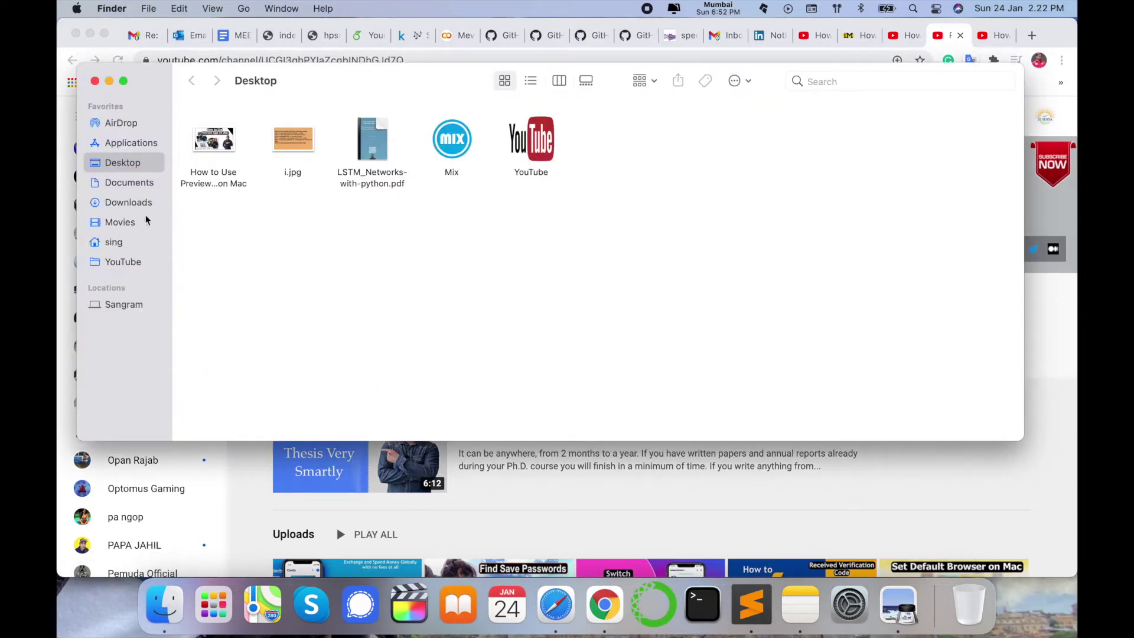
{"action": "left_click", "coordinate": [128, 203]}
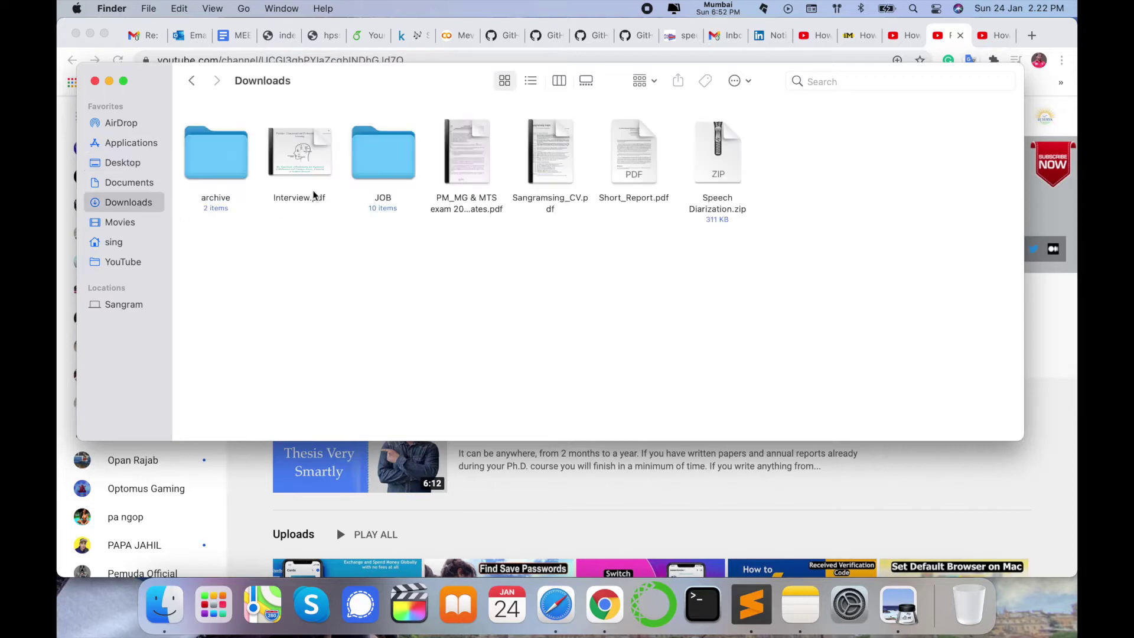
{"action": "double_click", "coordinate": [623, 137]}
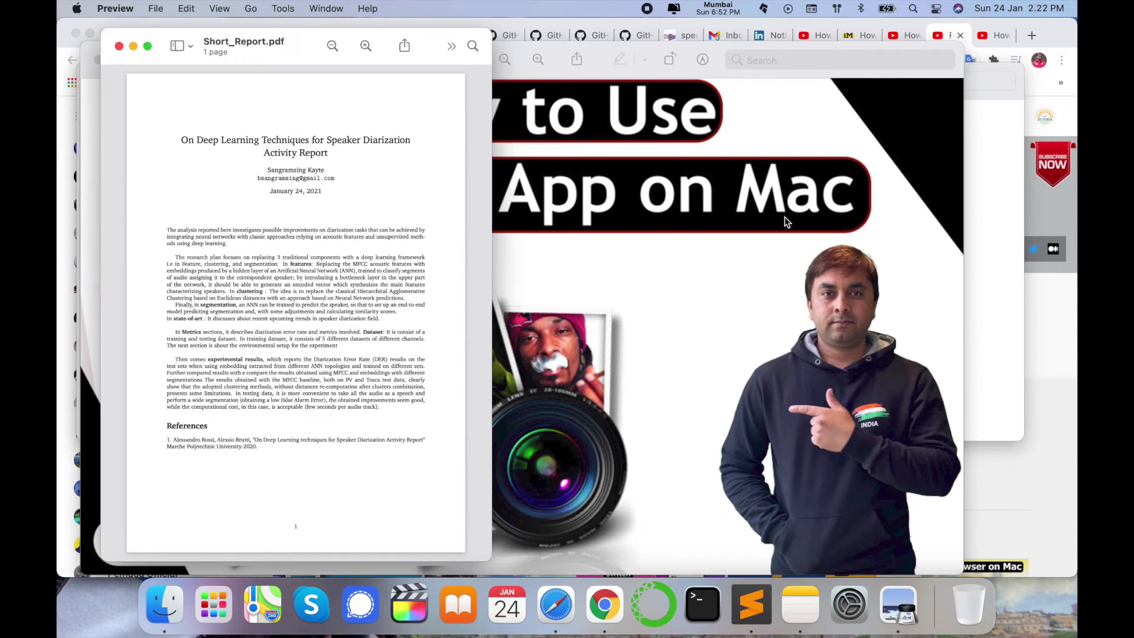
{"action": "left_click_drag", "start_coordinate": [285, 47], "coordinate": [432, 45]}
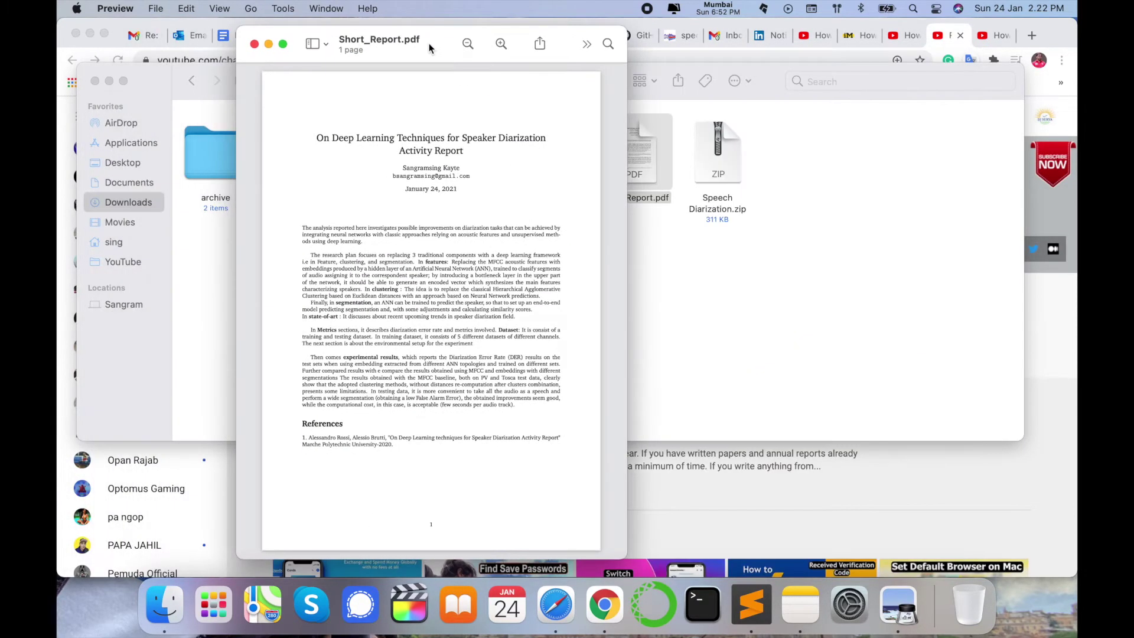
Step: Widen the report window and shift it to the left
{"action": "left_click", "coordinate": [116, 9]}
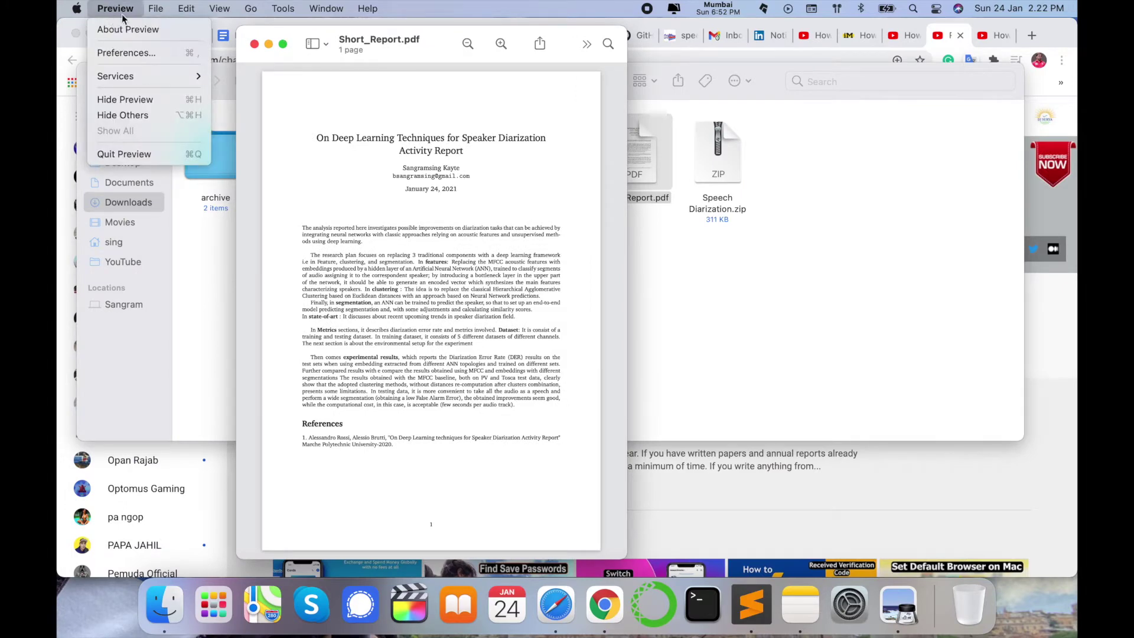
{"action": "left_click", "coordinate": [118, 9]}
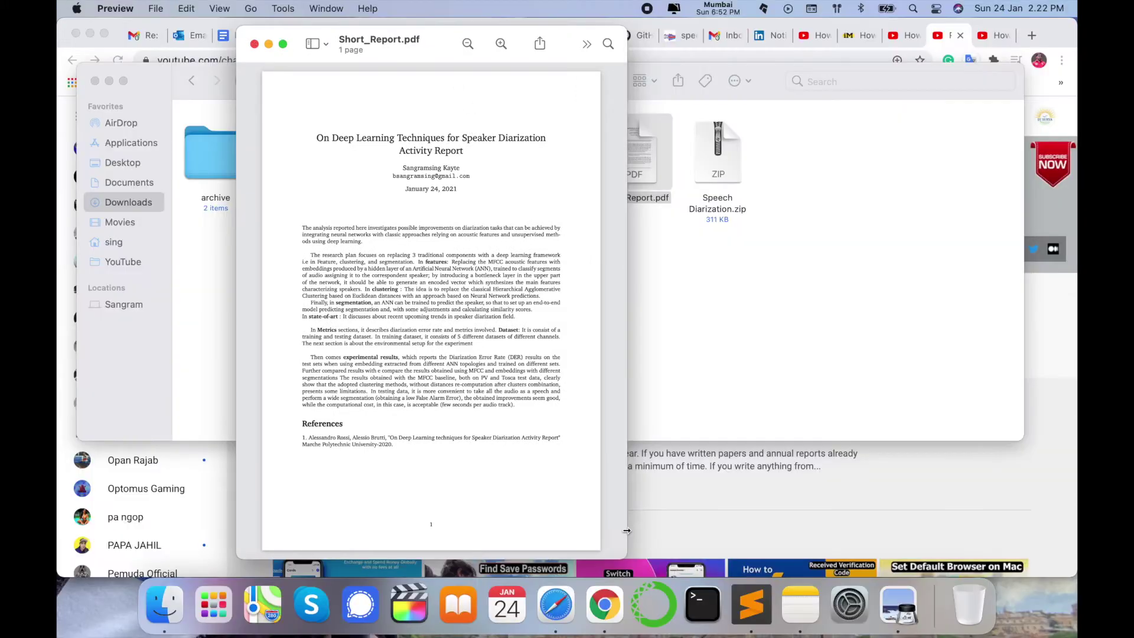
{"action": "left_click_drag", "start_coordinate": [627, 530], "coordinate": [1014, 530]}
{"action": "left_click_drag", "start_coordinate": [470, 49], "coordinate": [369, 48]}
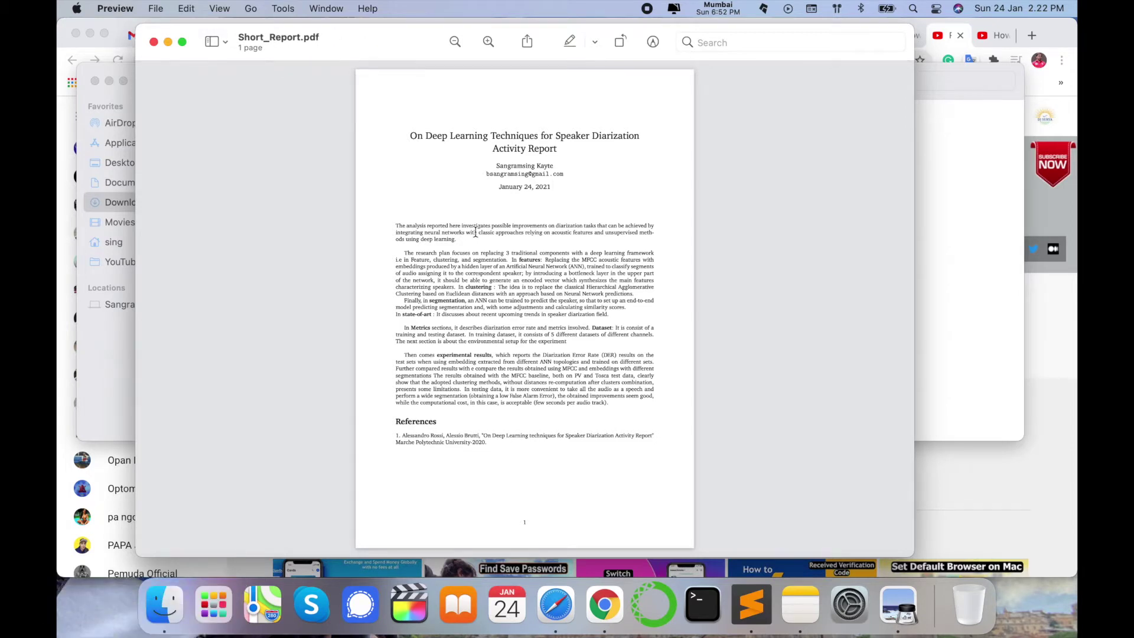
Step: Show the Markup tools and sketch a red scribble near the date and an oval over the abstract
{"action": "left_click", "coordinate": [653, 42]}
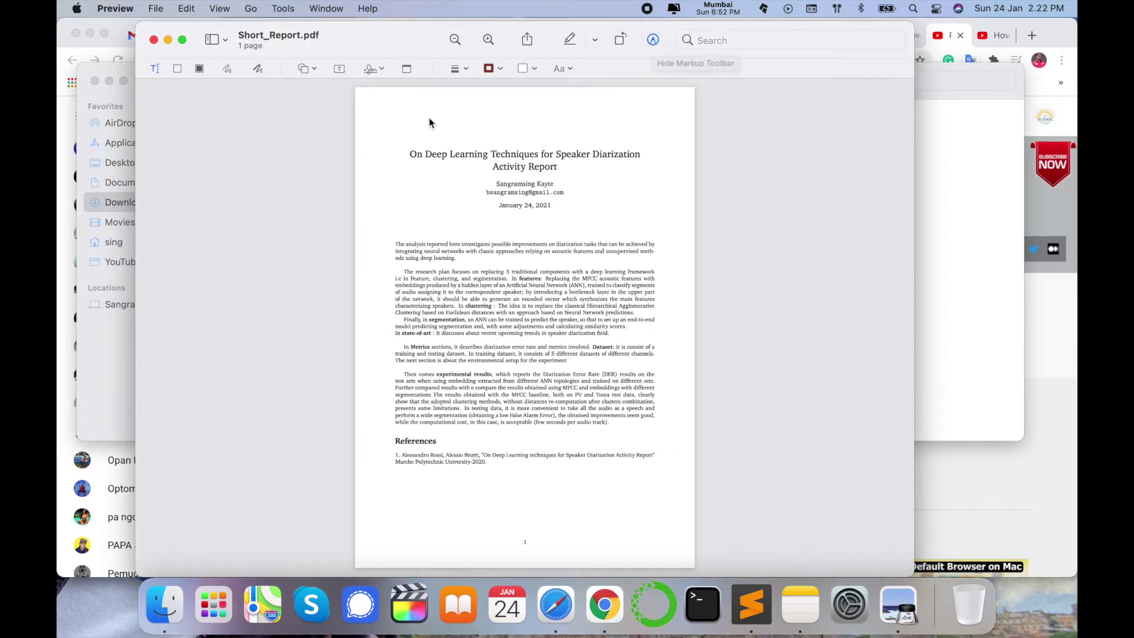
{"action": "left_click", "coordinate": [177, 69]}
{"action": "left_click_drag", "start_coordinate": [384, 118], "coordinate": [628, 398]}
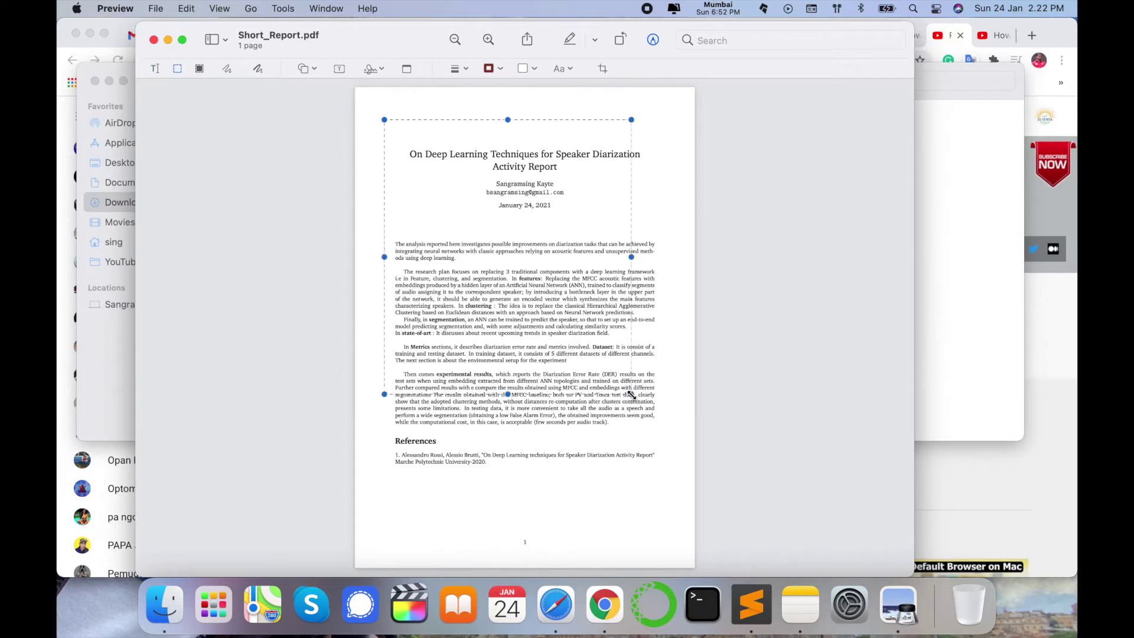
{"action": "left_click", "coordinate": [225, 69]}
{"action": "mouse_move", "coordinate": [387, 202]}
{"action": "left_mouse_down"}
{"action": "mouse_move", "coordinate": [446, 223]}
{"action": "mouse_move", "coordinate": [384, 188]}
{"action": "mouse_move", "coordinate": [449, 226]}
{"action": "left_mouse_up"}
{"action": "mouse_move", "coordinate": [399, 263]}
{"action": "left_mouse_down"}
{"action": "mouse_move", "coordinate": [507, 267]}
{"action": "mouse_move", "coordinate": [659, 248]}
{"action": "mouse_move", "coordinate": [590, 224]}
{"action": "mouse_move", "coordinate": [371, 236]}
{"action": "mouse_move", "coordinate": [406, 273]}
{"action": "left_mouse_up"}
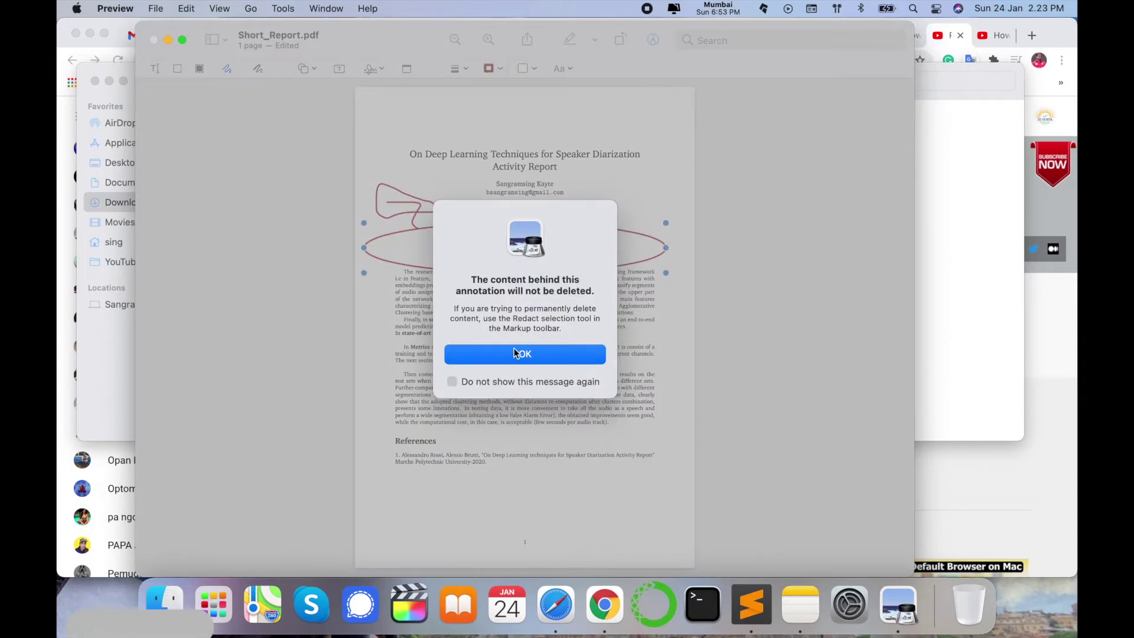
{"action": "left_click", "coordinate": [453, 381]}
Step: Move the oval to the page bottom and centre an 'Add more information' text box inside it
{"action": "left_click", "coordinate": [525, 354]}
{"action": "mouse_move", "coordinate": [528, 248]}
{"action": "left_mouse_down"}
{"action": "mouse_move", "coordinate": [523, 220]}
{"action": "mouse_move", "coordinate": [547, 368]}
{"action": "mouse_move", "coordinate": [525, 401]}
{"action": "mouse_move", "coordinate": [527, 520]}
{"action": "left_mouse_up"}
{"action": "left_click", "coordinate": [340, 69]}
{"action": "left_click_drag", "start_coordinate": [528, 329], "coordinate": [473, 524]}
{"action": "double_click", "coordinate": [473, 524]}
{"action": "type", "text": "Add more information"}
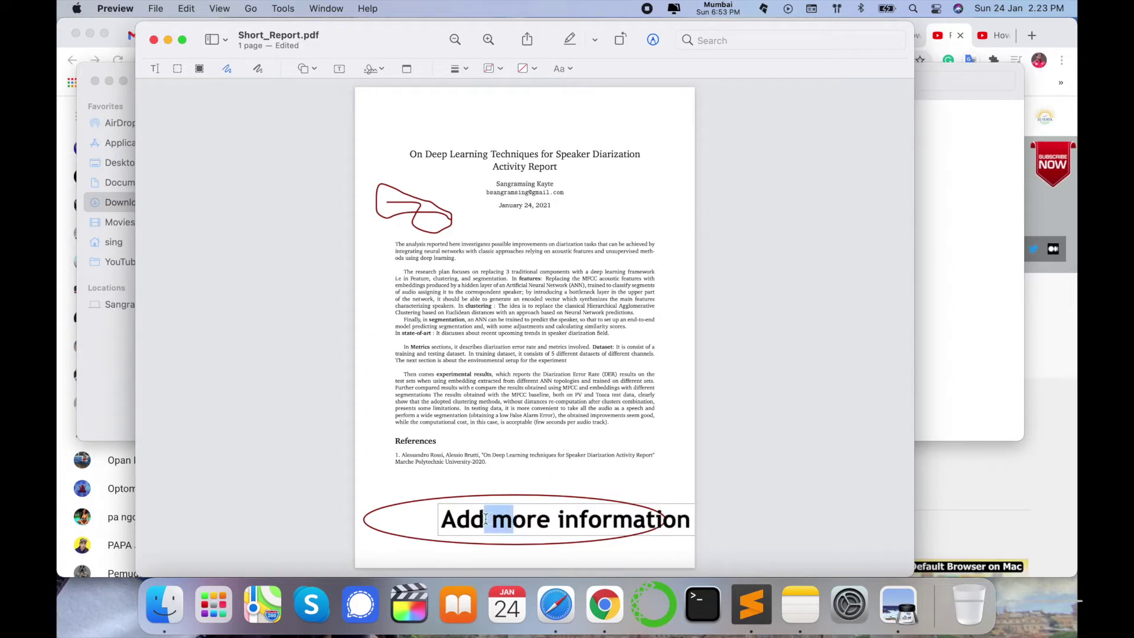
{"action": "left_click_drag", "start_coordinate": [607, 520], "coordinate": [566, 518]}
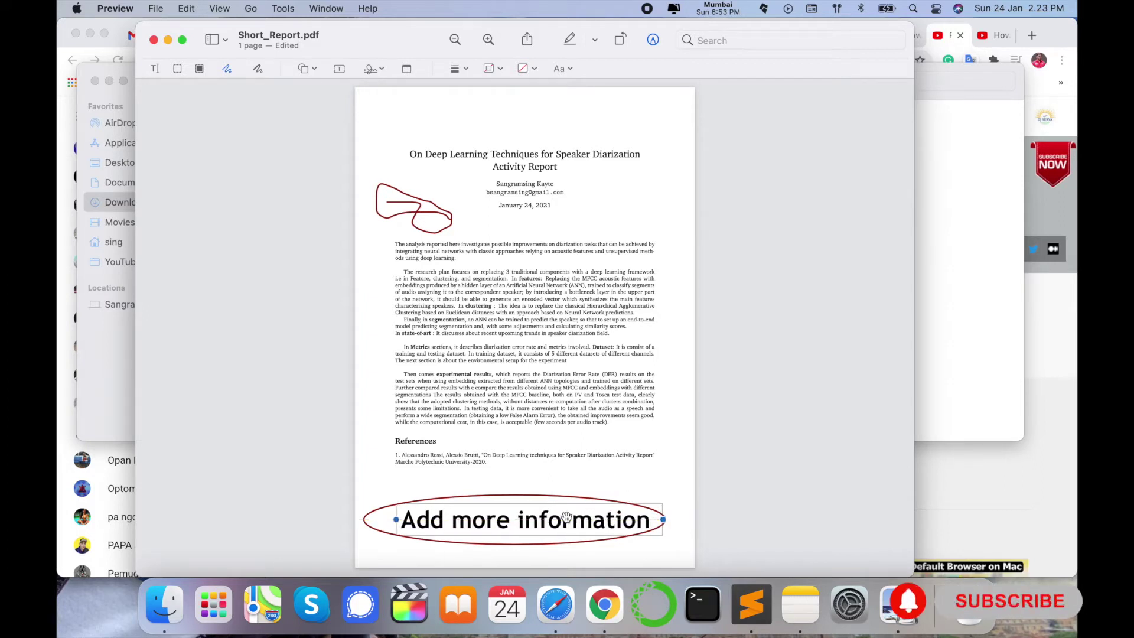
Step: Delete the red scribble near the author and undo a stray freehand stroke
{"action": "left_click", "coordinate": [421, 198]}
{"action": "key", "text": "Delete"}
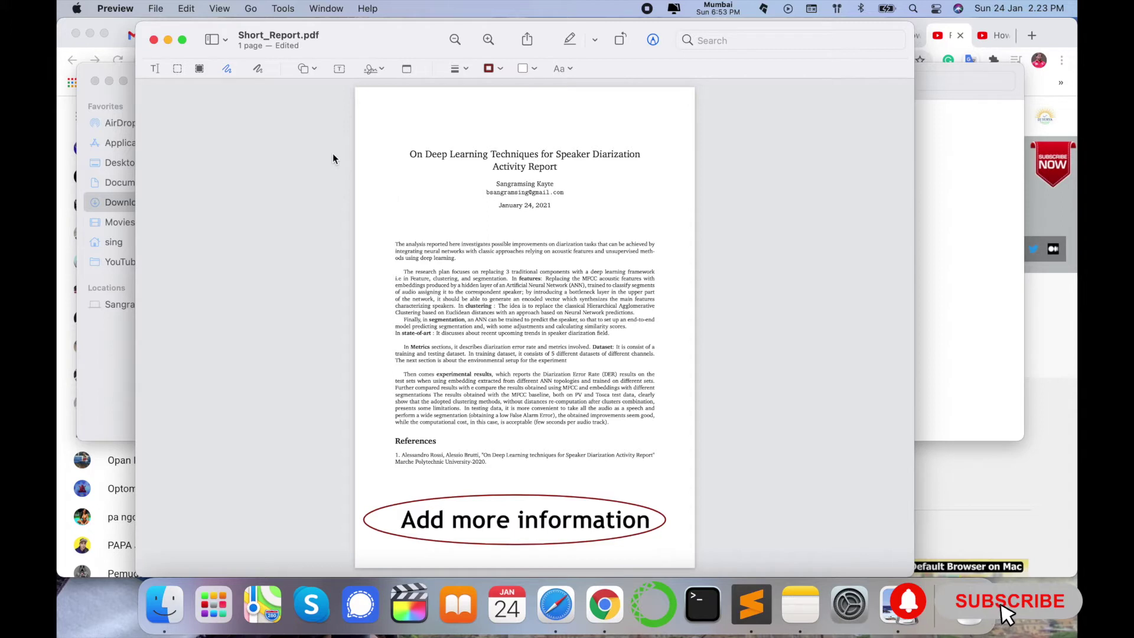
{"action": "left_click", "coordinate": [258, 69]}
{"action": "mouse_move", "coordinate": [378, 212]}
{"action": "left_mouse_down"}
{"action": "mouse_move", "coordinate": [393, 383]}
{"action": "mouse_move", "coordinate": [511, 331]}
{"action": "left_mouse_up"}
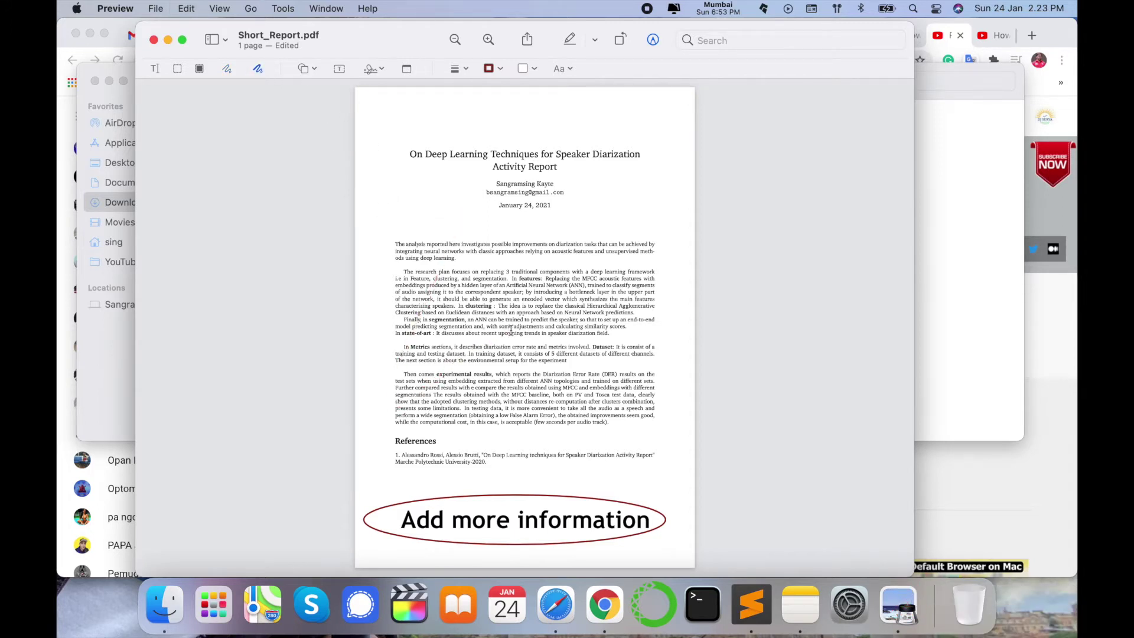
{"action": "left_click_drag", "start_coordinate": [410, 337], "coordinate": [533, 187]}
{"action": "key", "text": "super+z"}
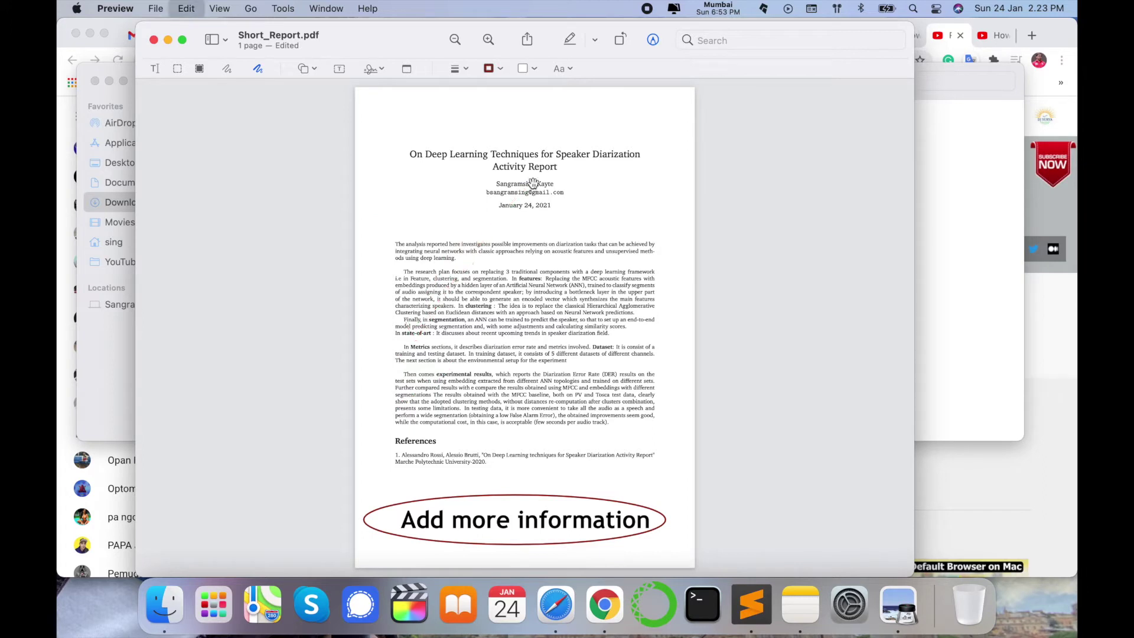
Step: Add a red line under the date, deleting the extra arrow
{"action": "left_click", "coordinate": [307, 69]}
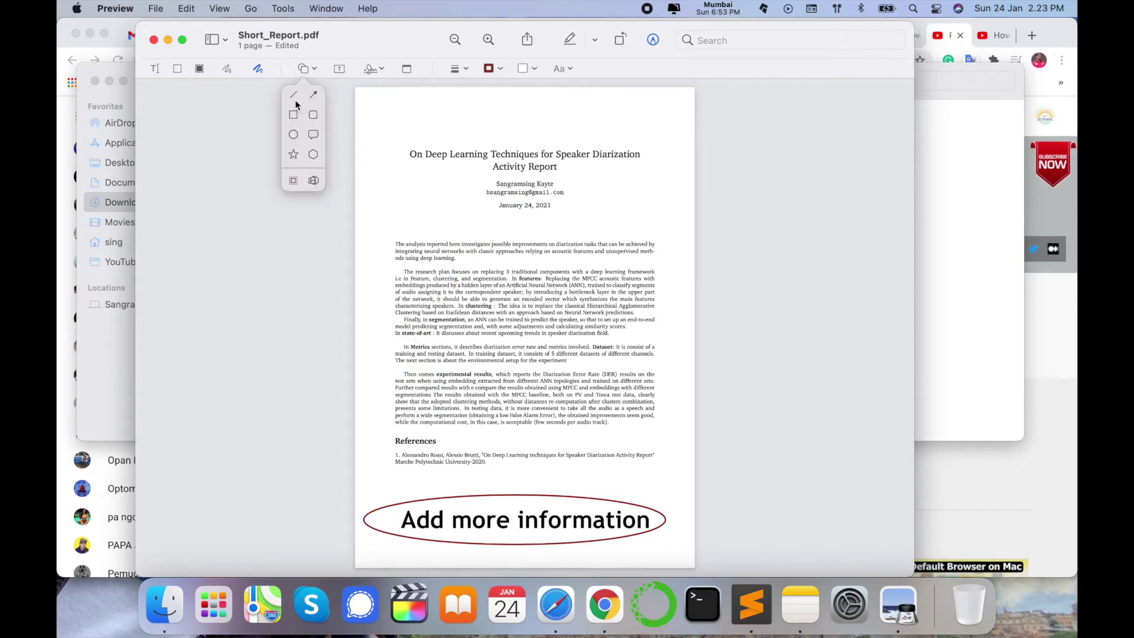
{"action": "left_click", "coordinate": [314, 97]}
{"action": "left_click_drag", "start_coordinate": [515, 335], "coordinate": [498, 229]}
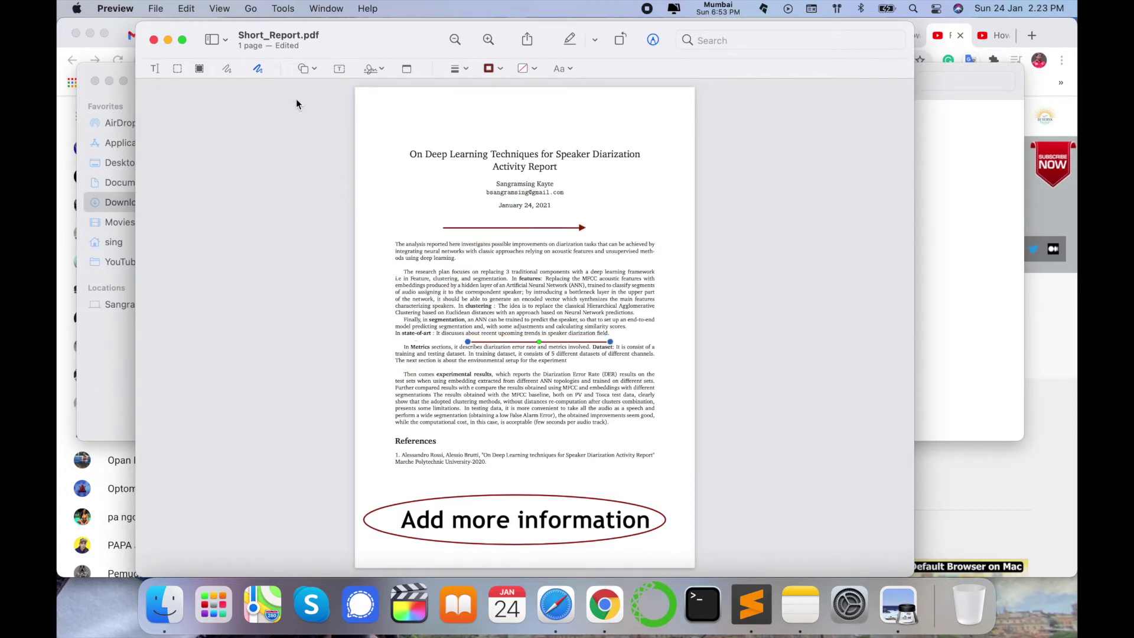
{"action": "left_click_drag", "start_coordinate": [507, 337], "coordinate": [497, 221]}
{"action": "left_click", "coordinate": [498, 222]}
{"action": "key", "text": "Delete"}
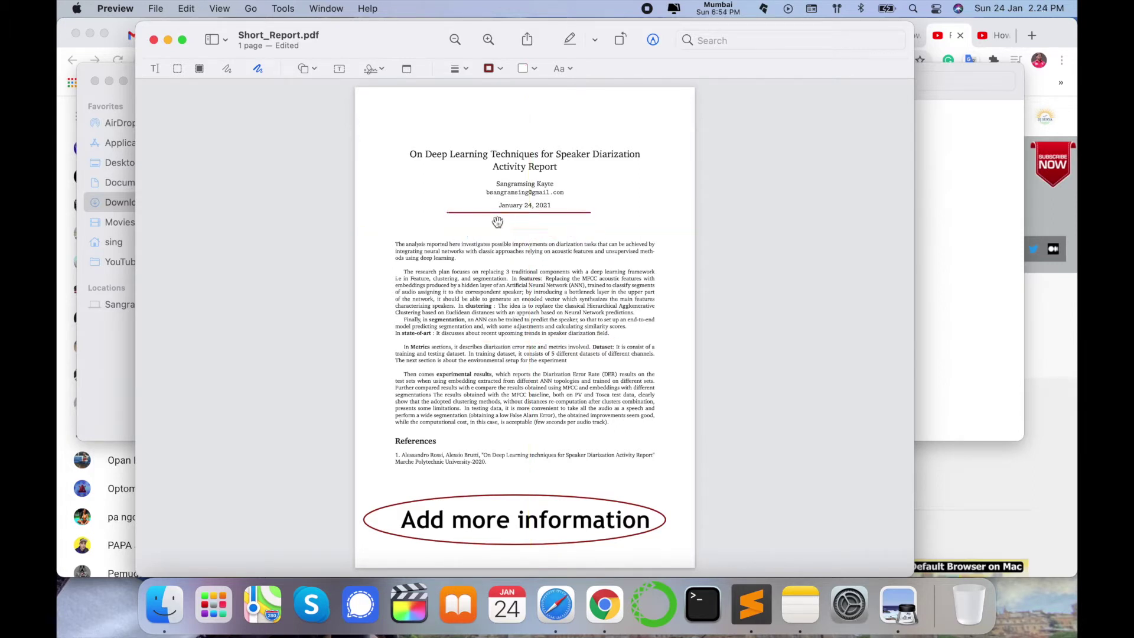
{"action": "left_click_drag", "start_coordinate": [506, 215], "coordinate": [502, 216]}
Step: Add and shrink a rectangle, and place a red star left of the author block
{"action": "left_click", "coordinate": [307, 68]}
{"action": "left_click", "coordinate": [292, 116]}
{"action": "left_click_drag", "start_coordinate": [509, 316], "coordinate": [408, 319]}
{"action": "left_click_drag", "start_coordinate": [505, 402], "coordinate": [400, 296]}
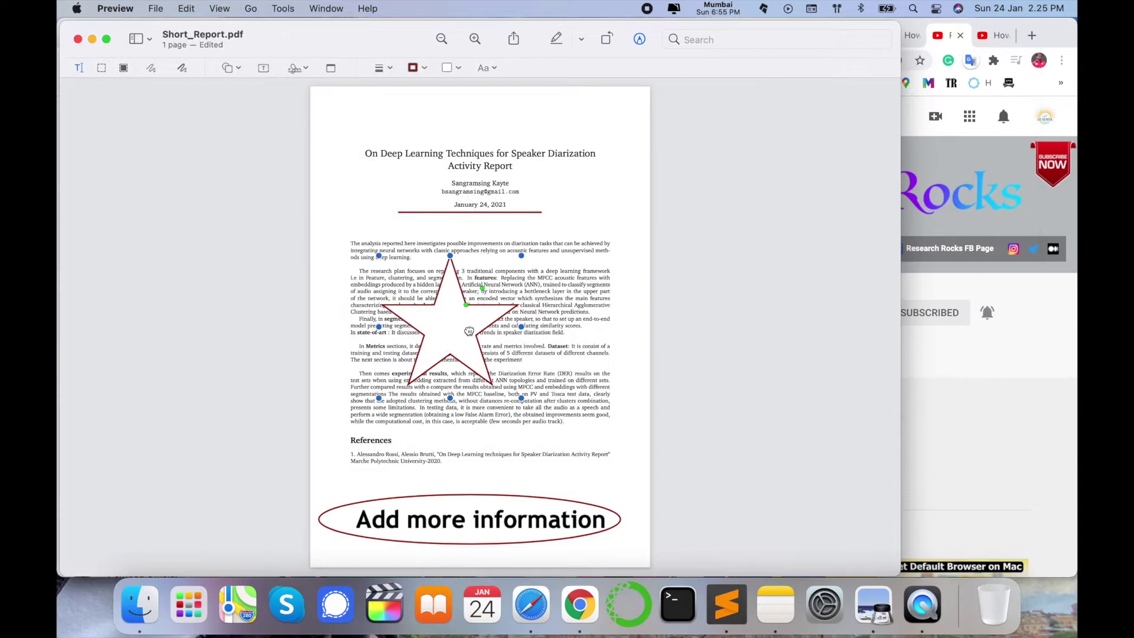
{"action": "left_click_drag", "start_coordinate": [548, 390], "coordinate": [343, 207]}
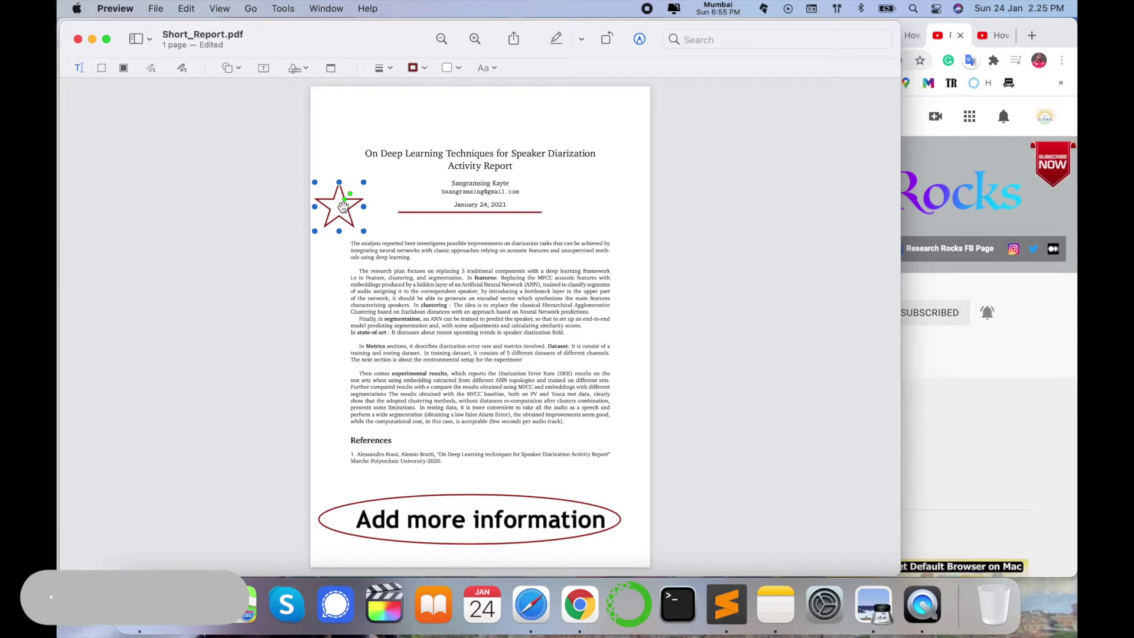
{"action": "left_click", "coordinate": [235, 70]}
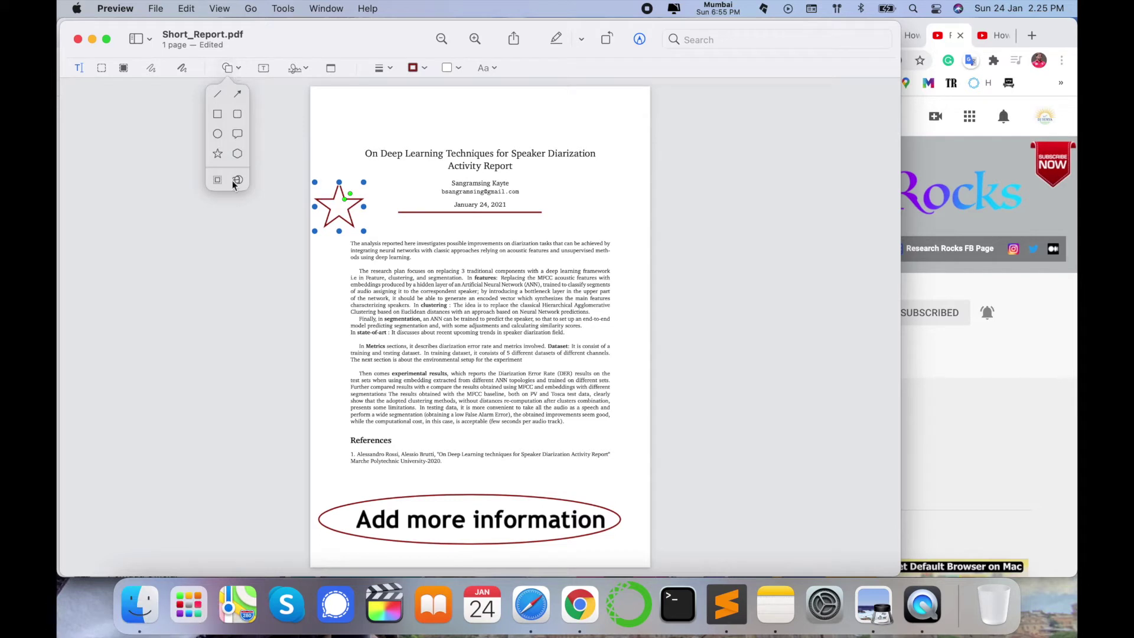
Step: Add a 'Research Rocks' text box, correcting the capital R, and move it above the title
{"action": "left_click", "coordinate": [263, 67]}
{"action": "left_click_drag", "start_coordinate": [479, 331], "coordinate": [433, 228]}
{"action": "double_click", "coordinate": [432, 227]}
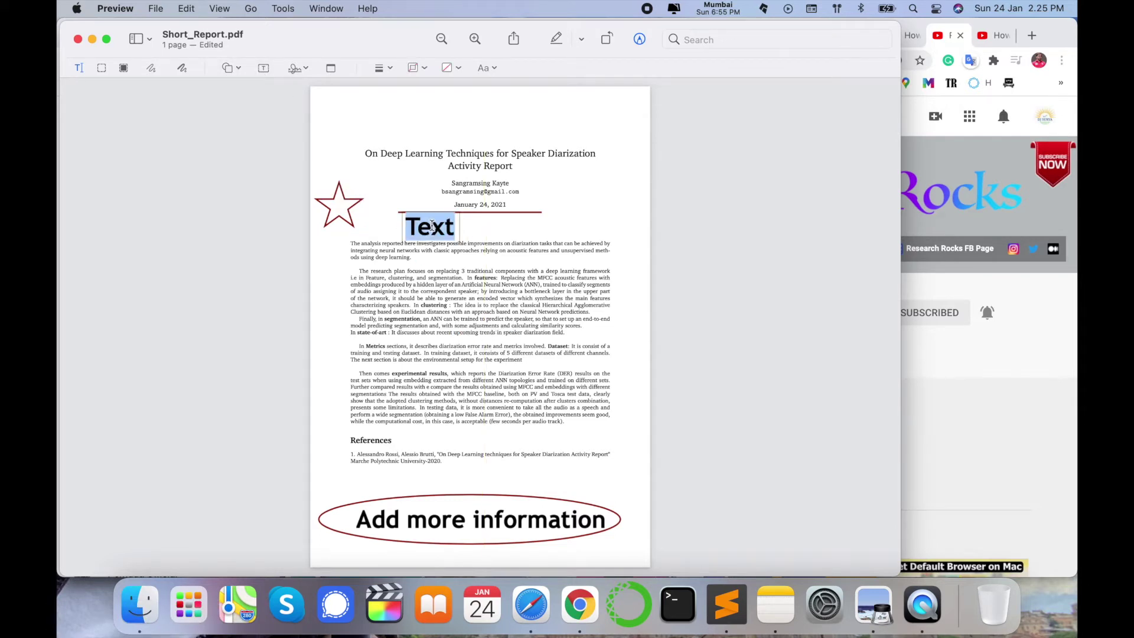
{"action": "type", "text": "Research rocks"}
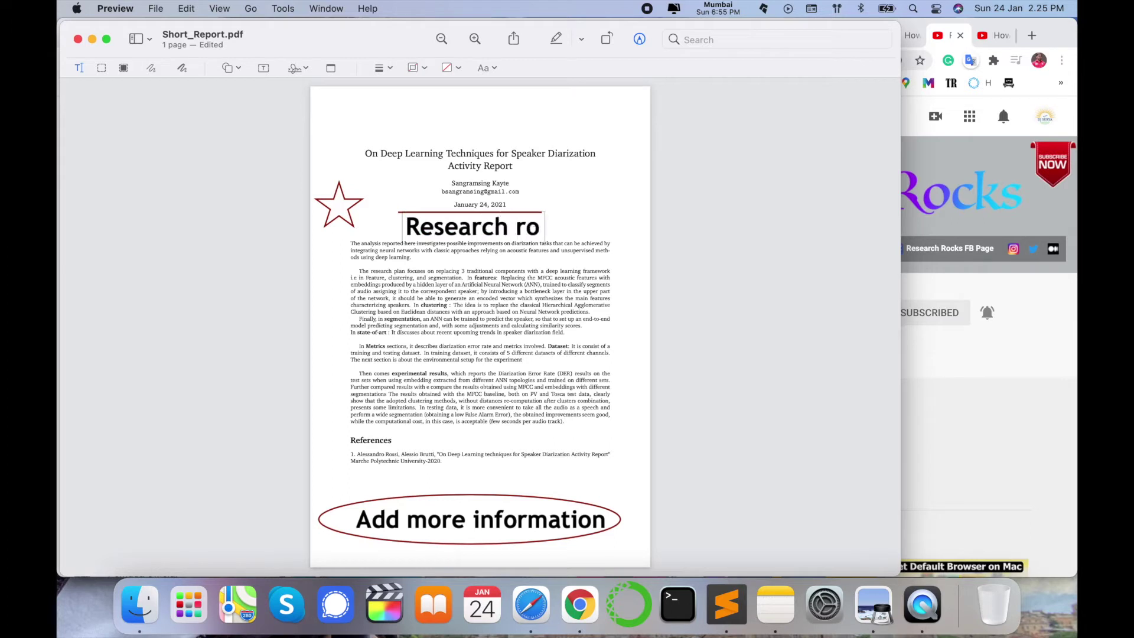
{"action": "left_click", "coordinate": [529, 230]}
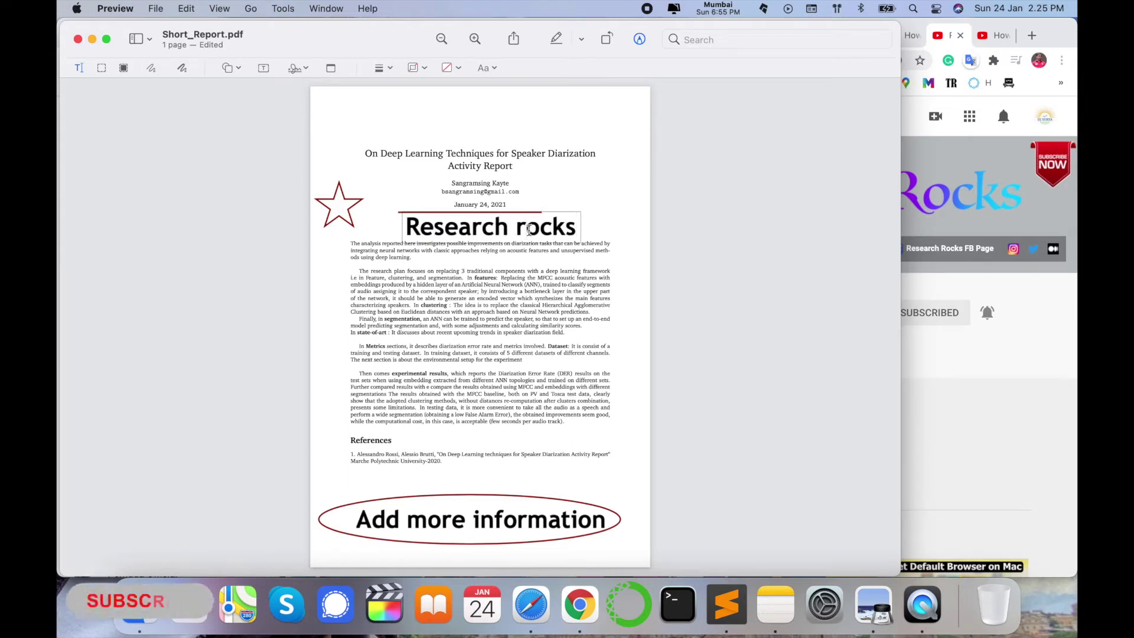
{"action": "key", "text": "BackSpace"}
{"action": "type", "text": "R"}
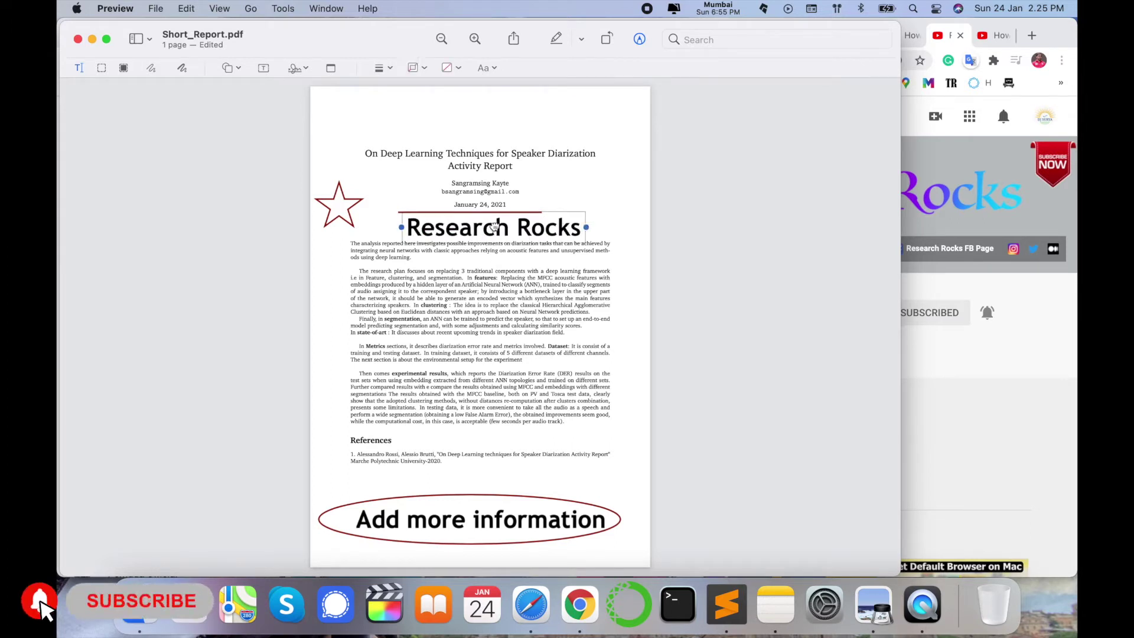
{"action": "left_click_drag", "start_coordinate": [493, 227], "coordinate": [481, 118]}
{"action": "triple_click", "coordinate": [482, 118]}
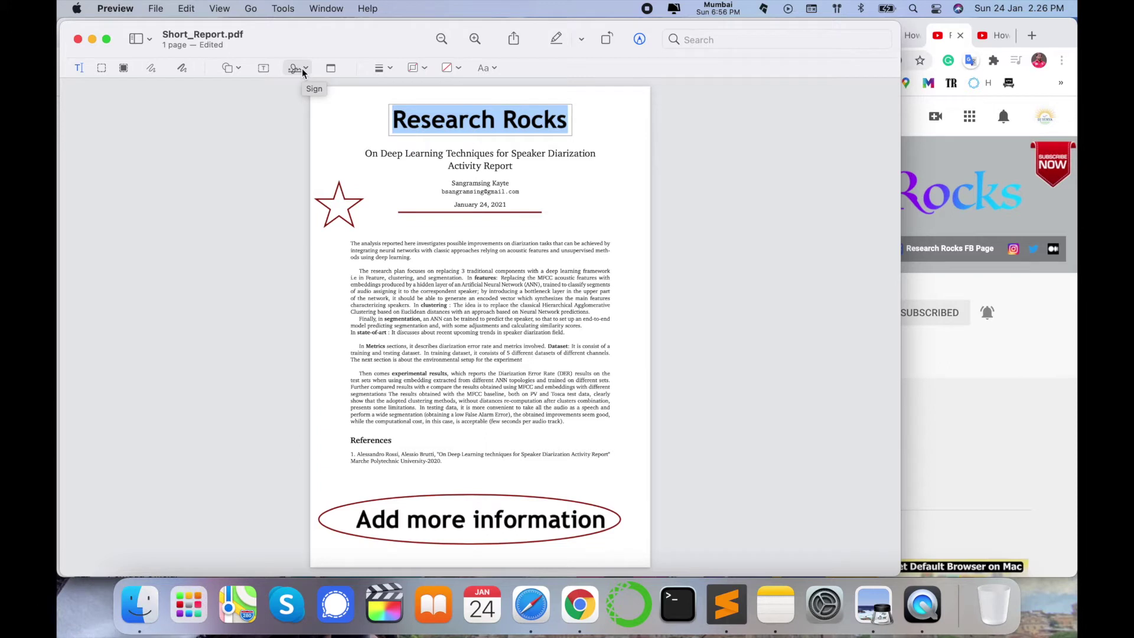
Step: Create a new signature drawn on the trackpad and save it
{"action": "left_click", "coordinate": [373, 166]}
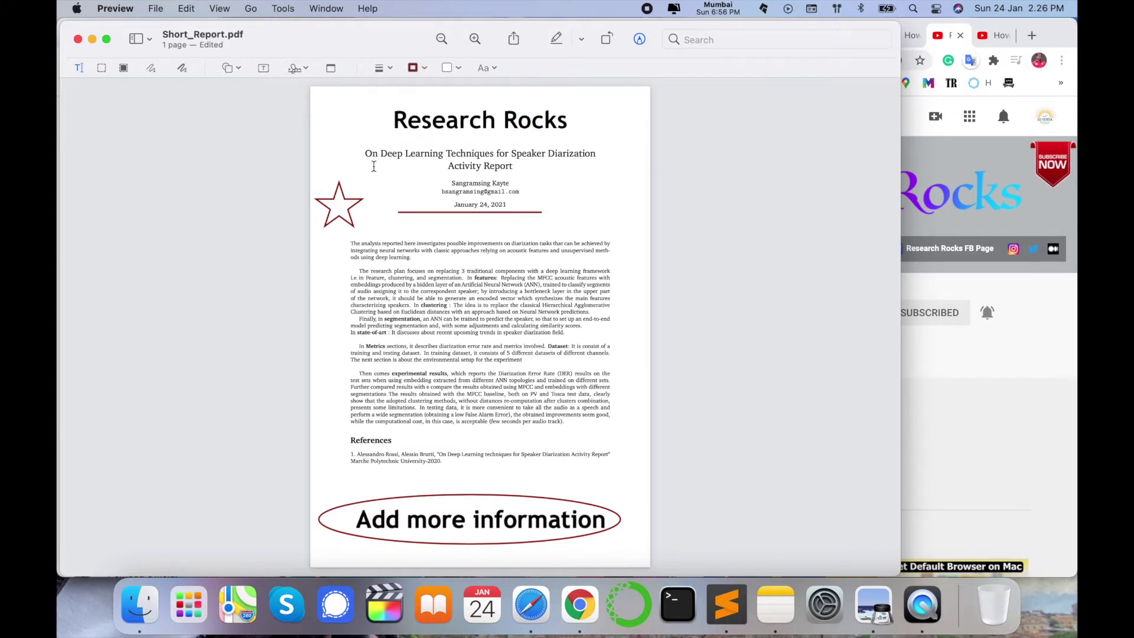
{"action": "left_click", "coordinate": [301, 70]}
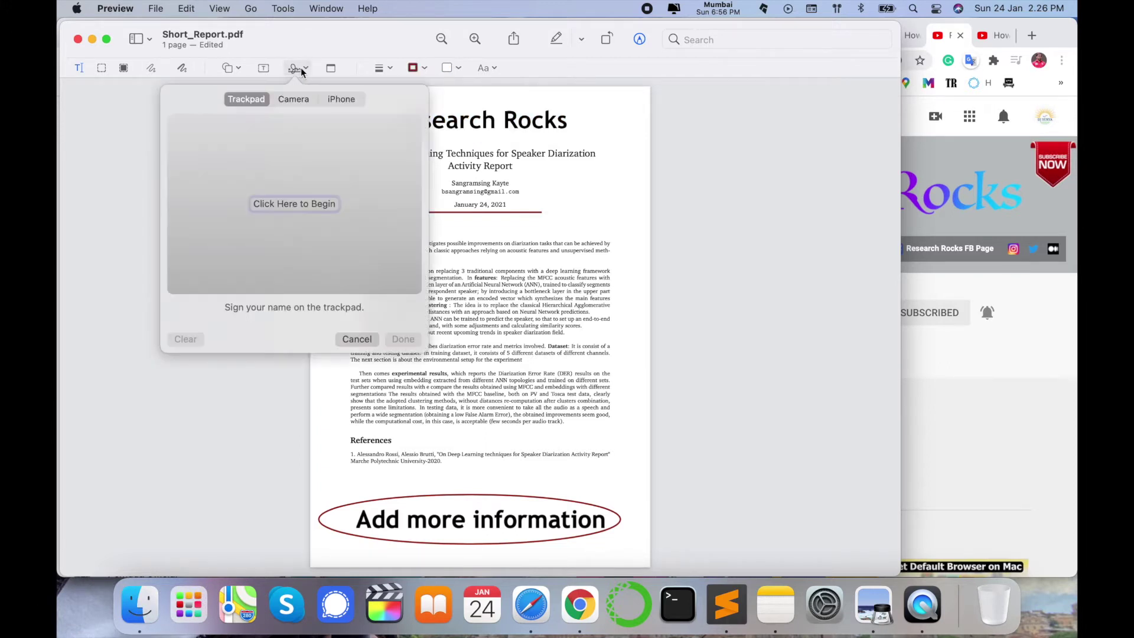
{"action": "left_click", "coordinate": [294, 100]}
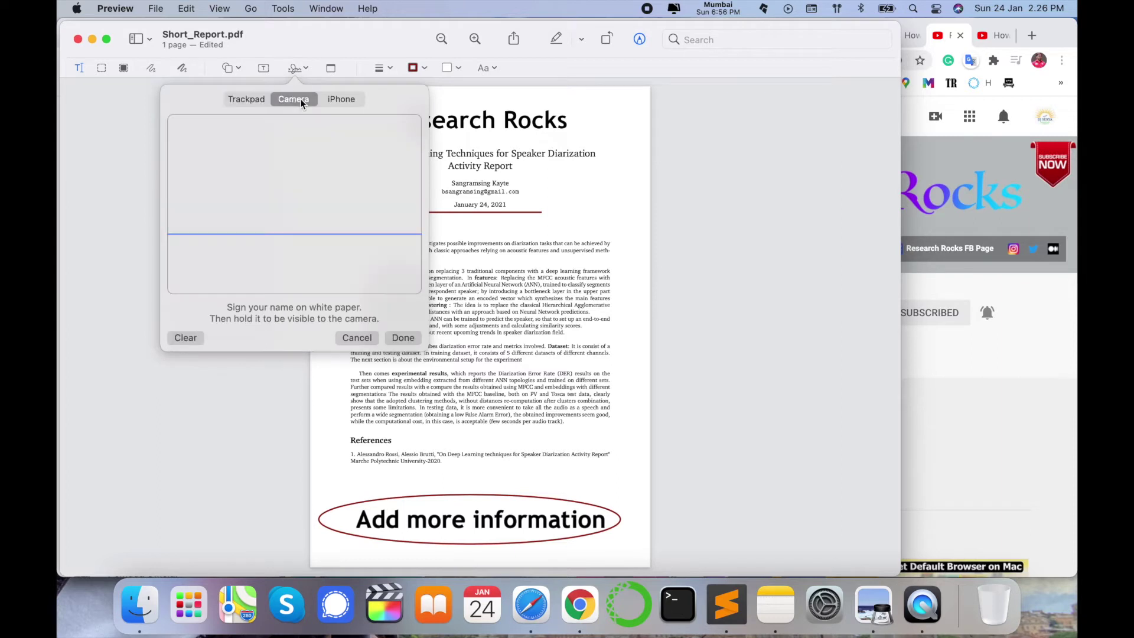
{"action": "left_click", "coordinate": [337, 101]}
{"action": "left_click", "coordinate": [250, 101]}
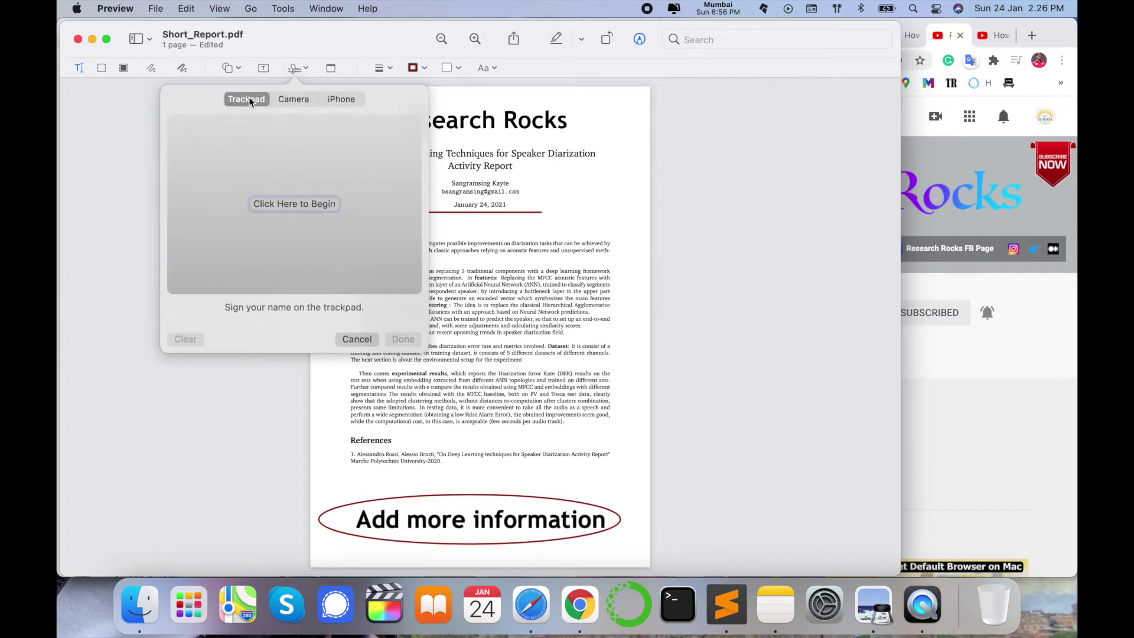
{"action": "left_click", "coordinate": [281, 204]}
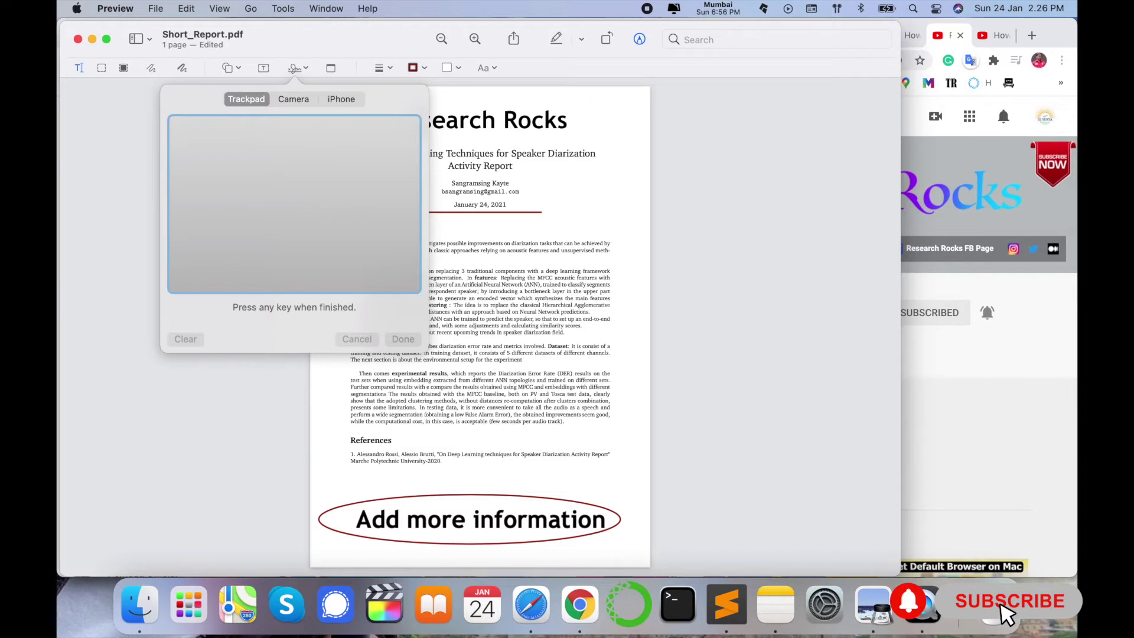
{"action": "mouse_move", "coordinate": [235, 236]}
{"action": "left_mouse_down"}
{"action": "mouse_move", "coordinate": [274, 217]}
{"action": "mouse_move", "coordinate": [288, 177]}
{"action": "mouse_move", "coordinate": [312, 198]}
{"action": "left_mouse_up"}
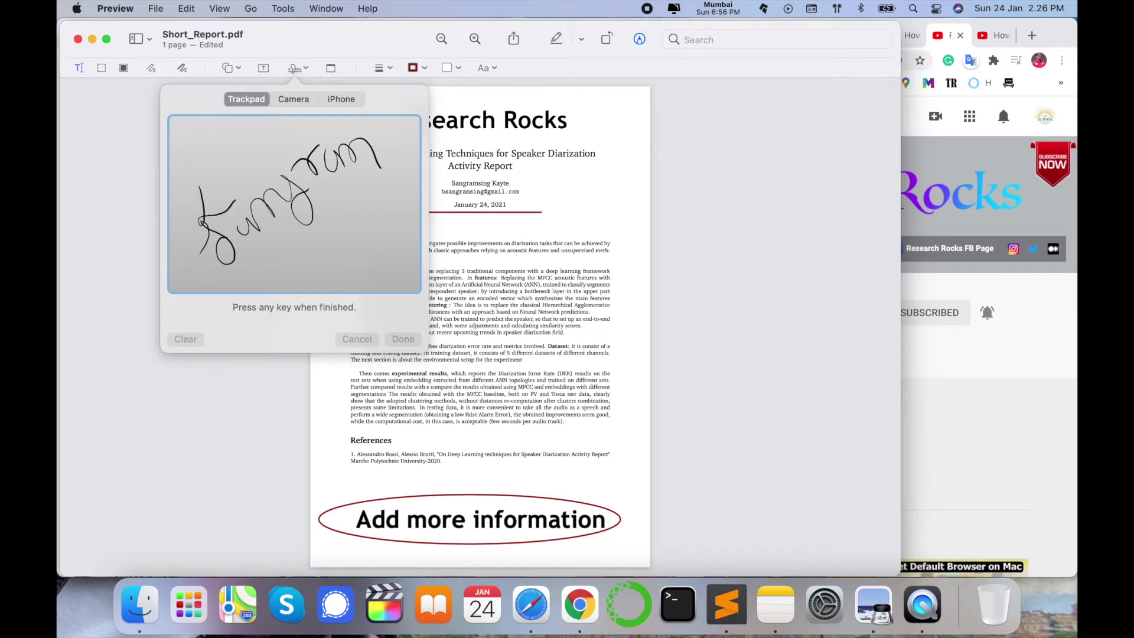
{"action": "left_click_drag", "start_coordinate": [258, 145], "coordinate": [278, 198]}
{"action": "left_click_drag", "start_coordinate": [339, 152], "coordinate": [269, 273]}
{"action": "key", "text": "Return"}
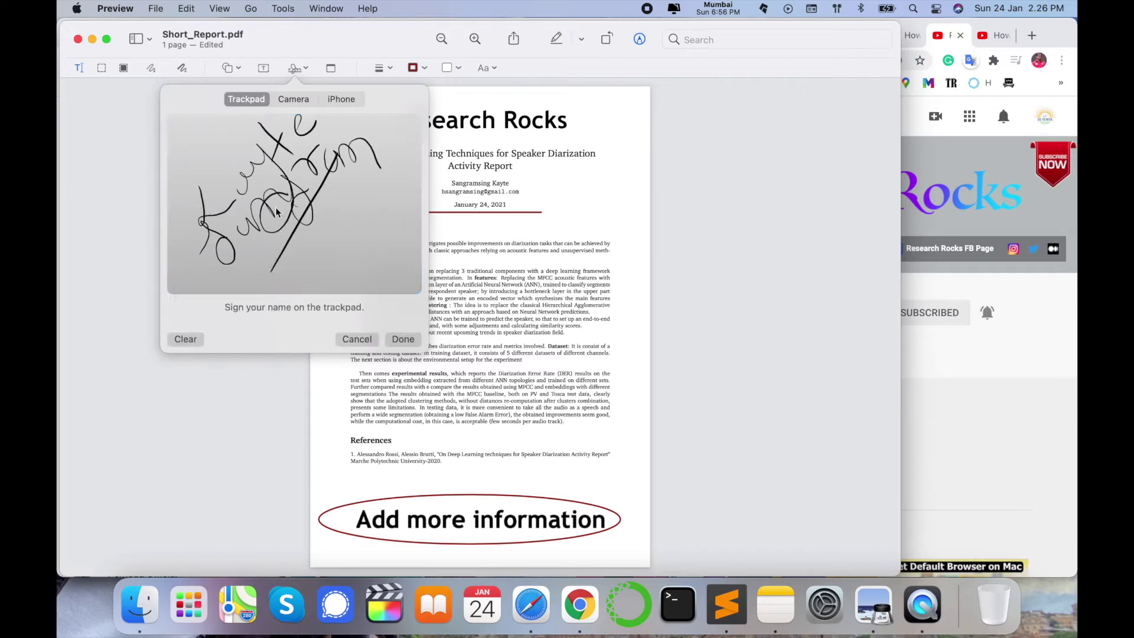
{"action": "left_click", "coordinate": [403, 339]}
Step: Place the signature at the lower right above the ellipse and tilt it
{"action": "left_click", "coordinate": [275, 117]}
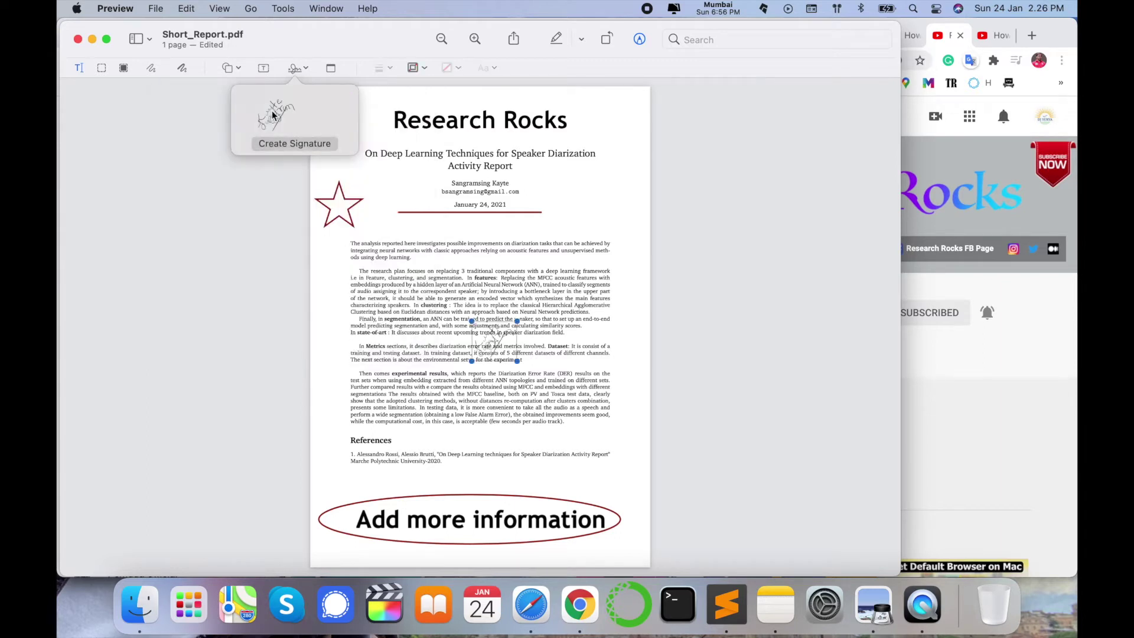
{"action": "left_click_drag", "start_coordinate": [494, 338], "coordinate": [618, 480]}
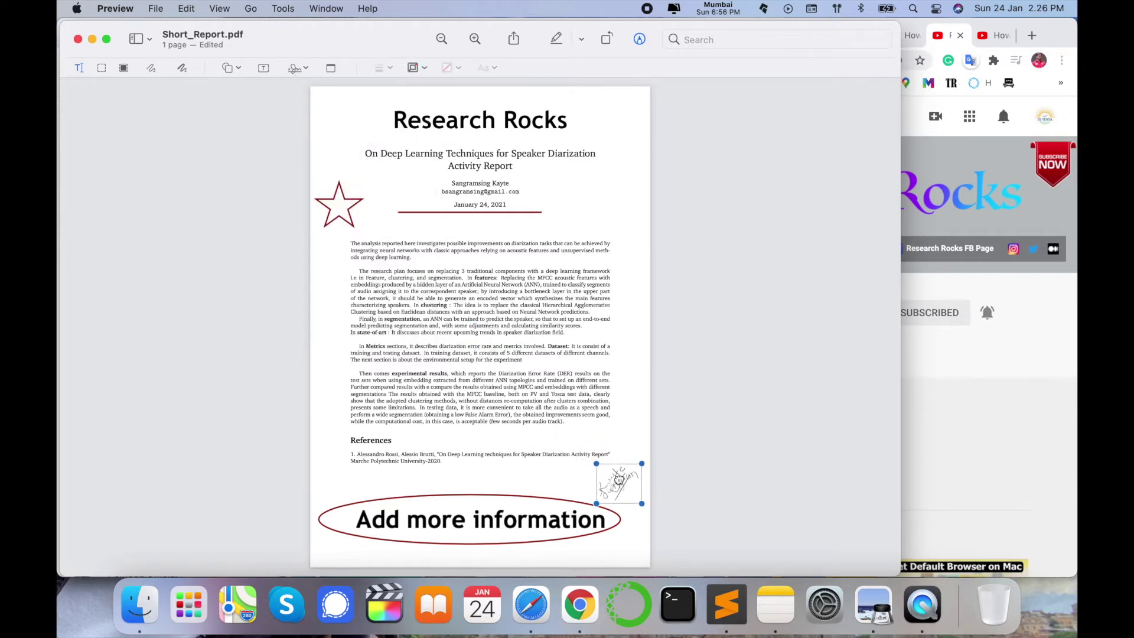
{"action": "scroll", "coordinate": [618, 480], "scroll_direction": "right", "scroll_amount": 5}
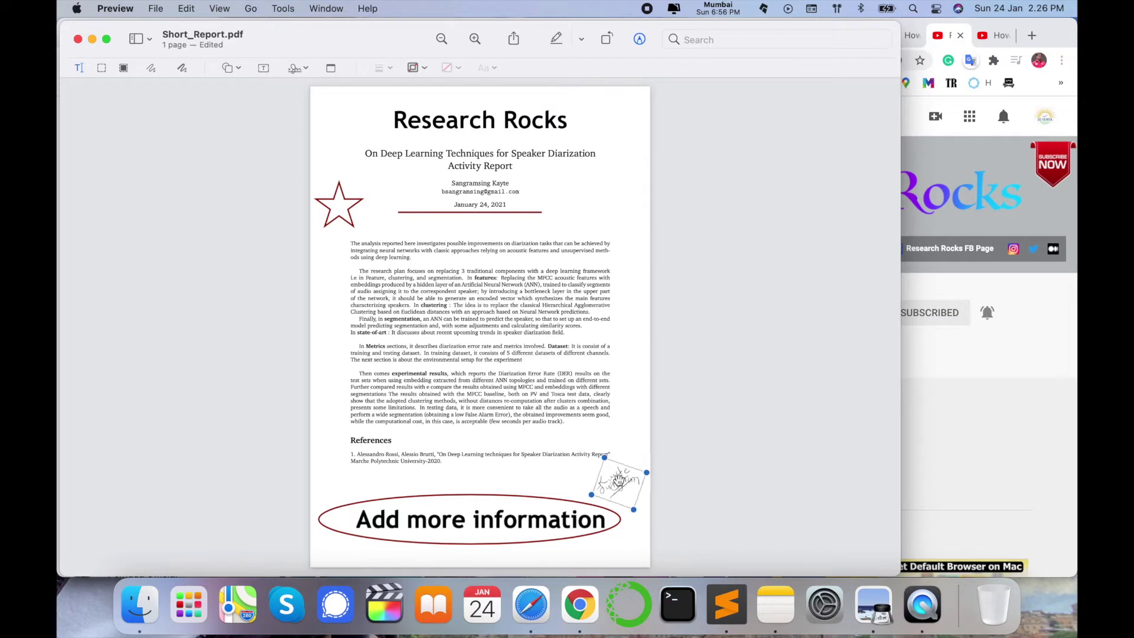
{"action": "scroll", "coordinate": [618, 479], "scroll_direction": "left", "scroll_amount": 5}
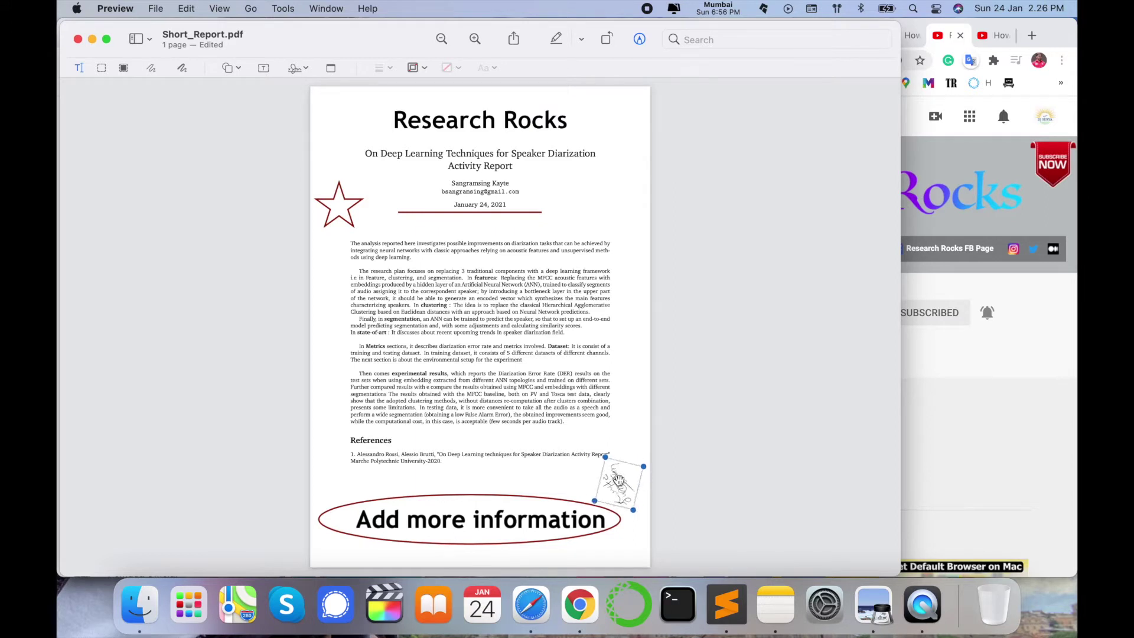
{"action": "scroll", "coordinate": [618, 479], "scroll_direction": "right", "scroll_amount": 3}
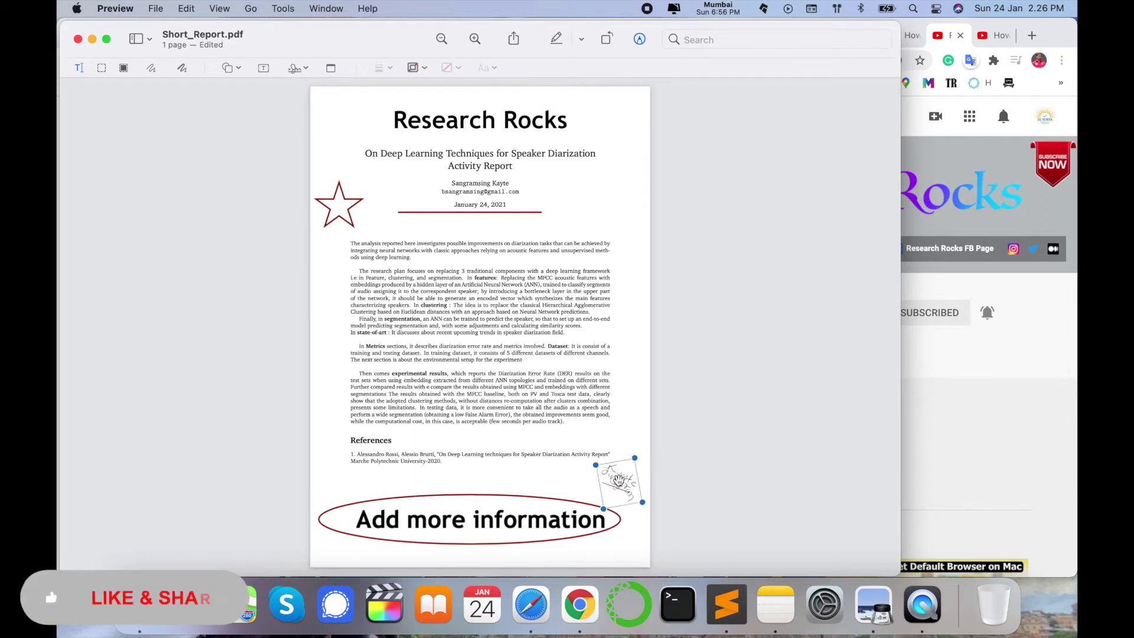
{"action": "scroll", "coordinate": [619, 480], "scroll_direction": "left", "scroll_amount": 1}
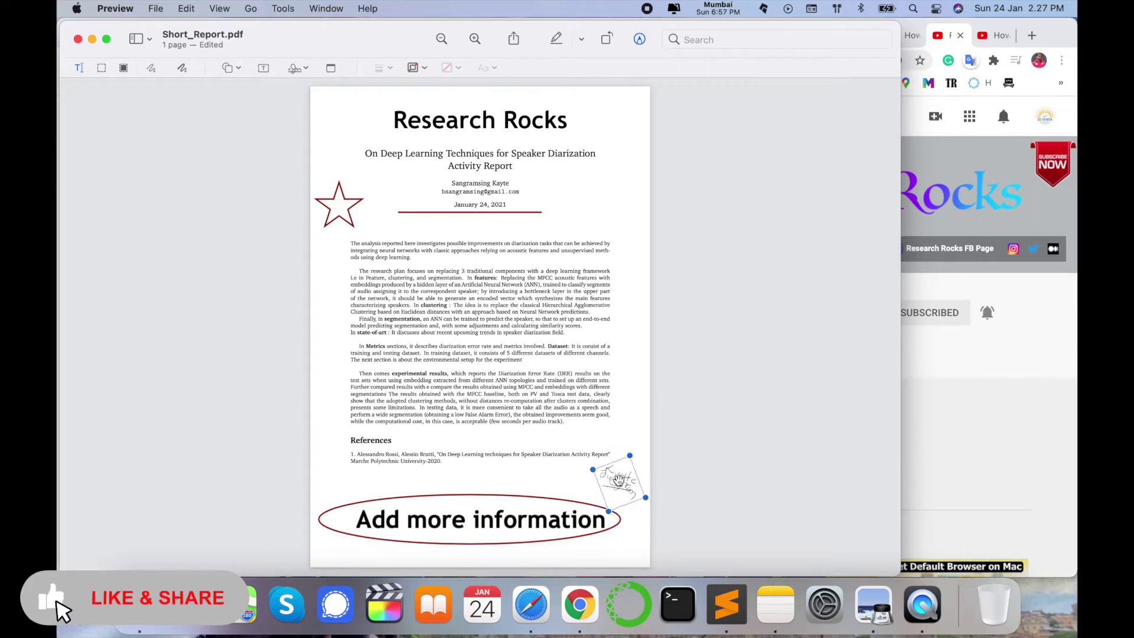
{"action": "left_click_drag", "start_coordinate": [619, 480], "coordinate": [565, 479]}
{"action": "left_click", "coordinate": [487, 482]}
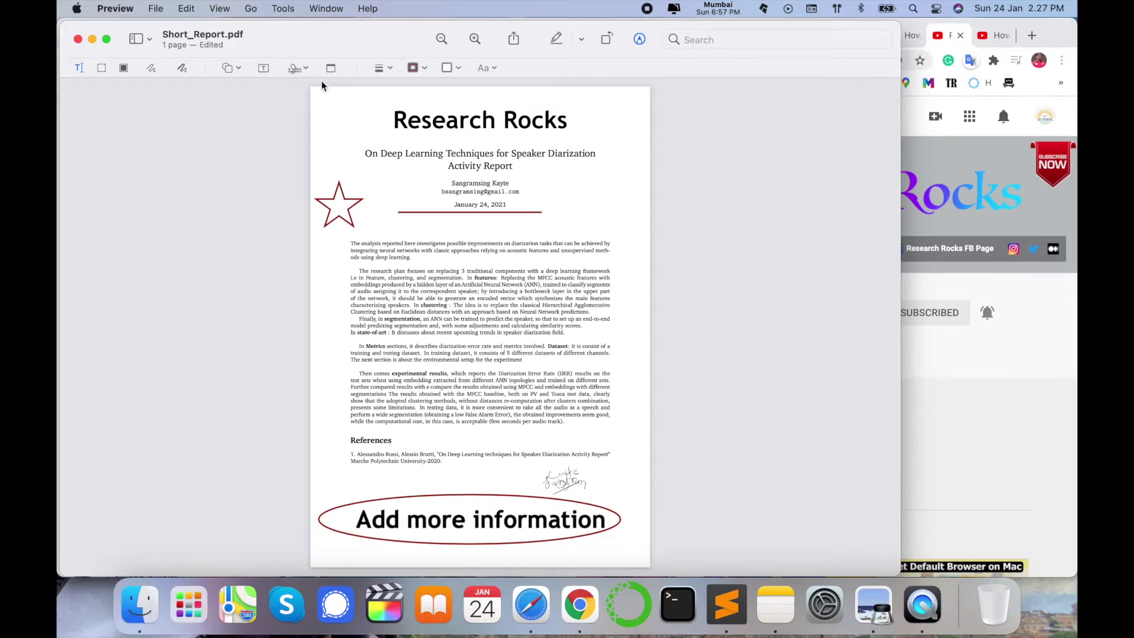
Step: Add a yellow 'hello' sticky note and move its collapsed icon beside the segmentation paragraph
{"action": "left_click", "coordinate": [331, 68]}
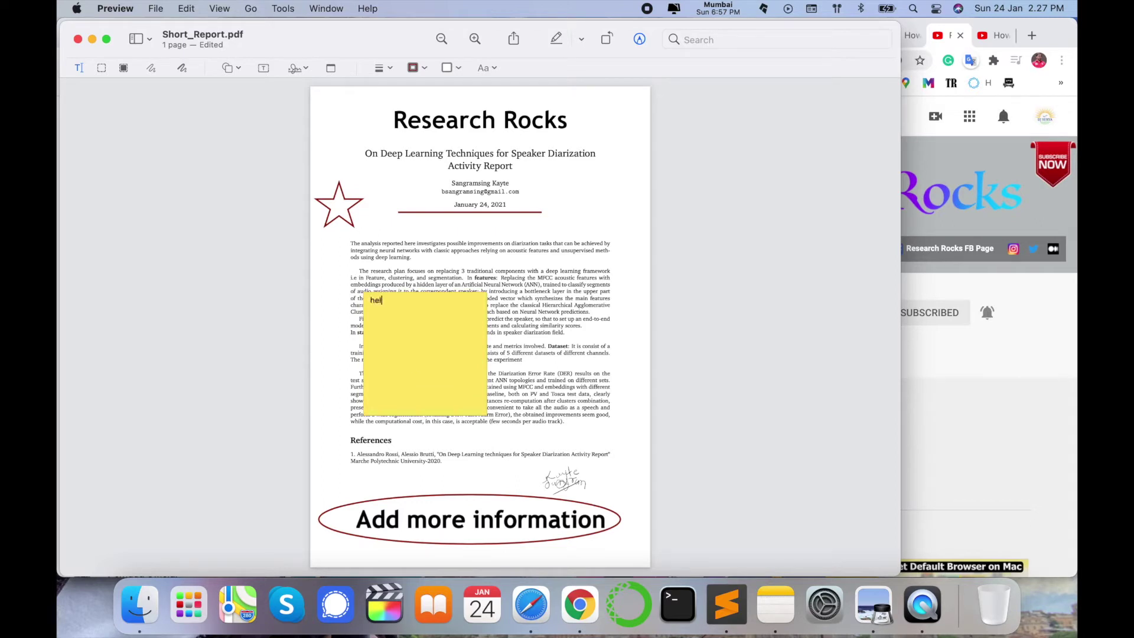
{"action": "left_click", "coordinate": [544, 408]}
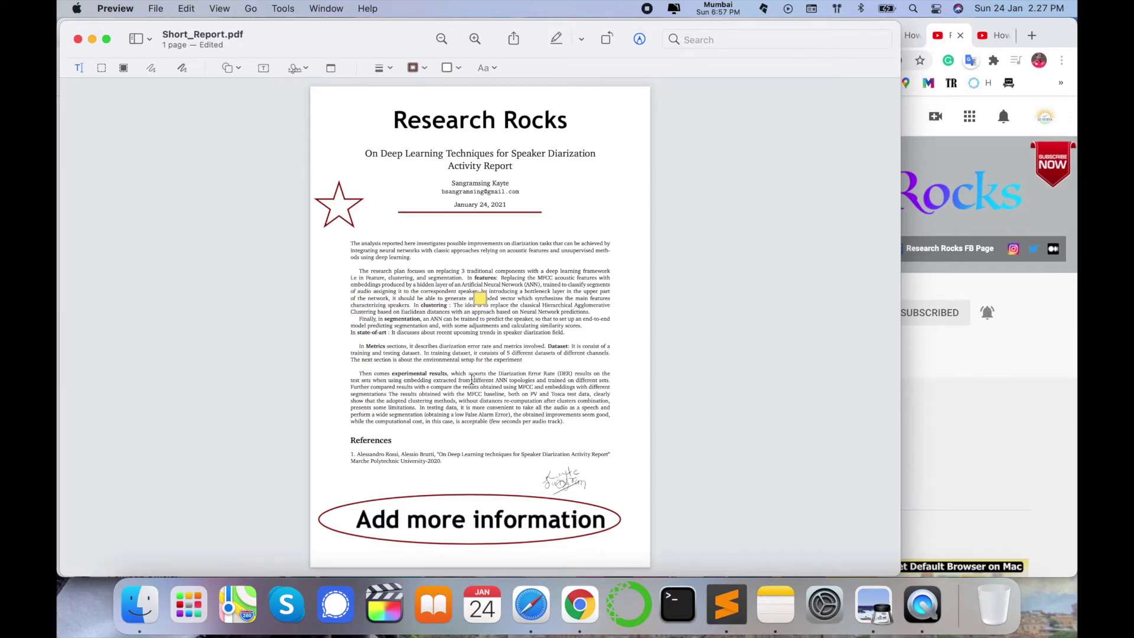
{"action": "left_click", "coordinate": [478, 299]}
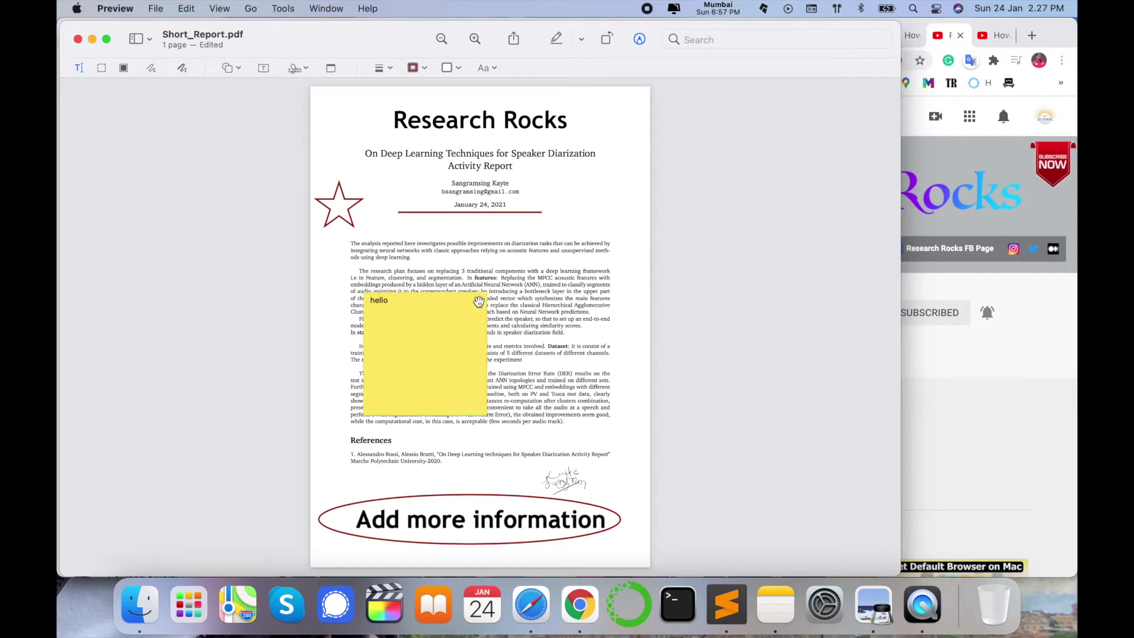
{"action": "left_click", "coordinate": [479, 299]}
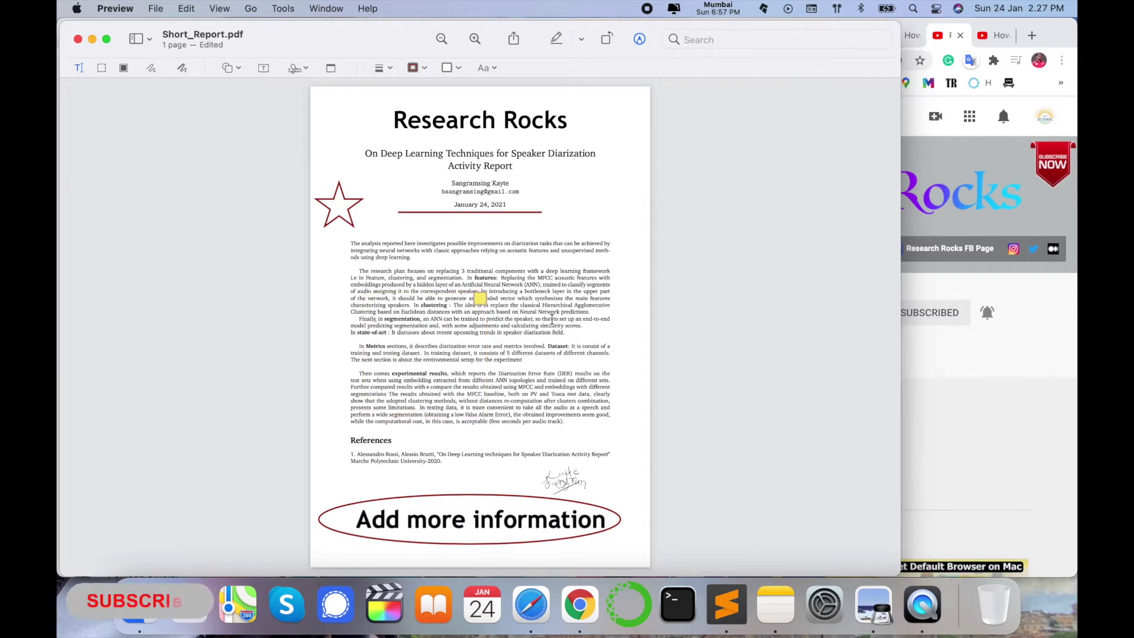
{"action": "left_click", "coordinate": [479, 299]}
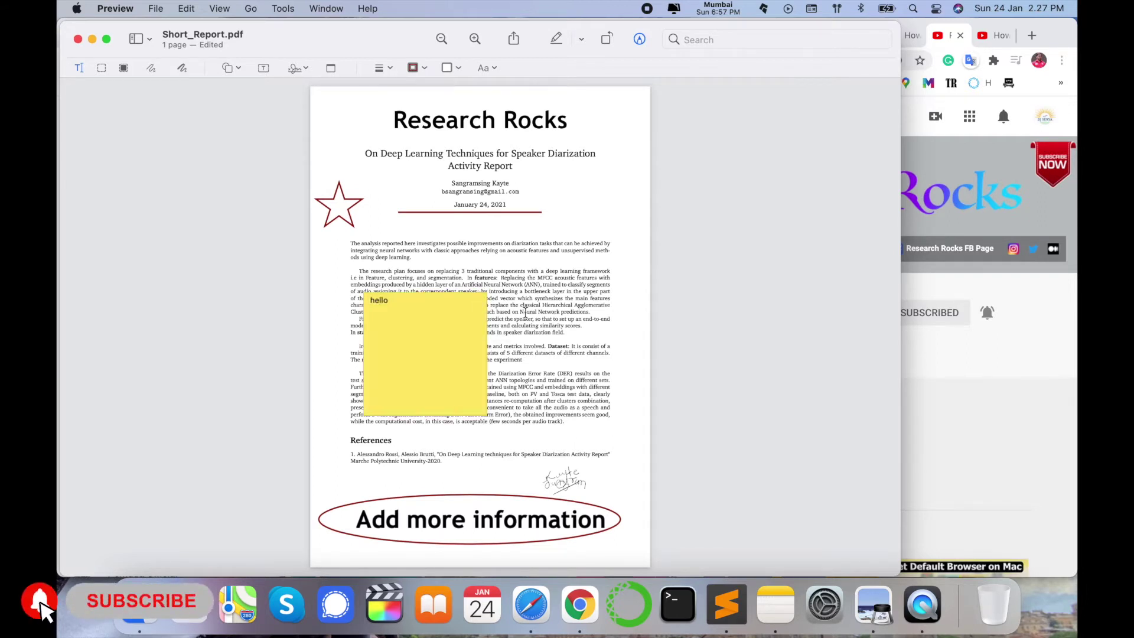
{"action": "left_click", "coordinate": [525, 311]}
{"action": "left_click_drag", "start_coordinate": [480, 298], "coordinate": [592, 328]}
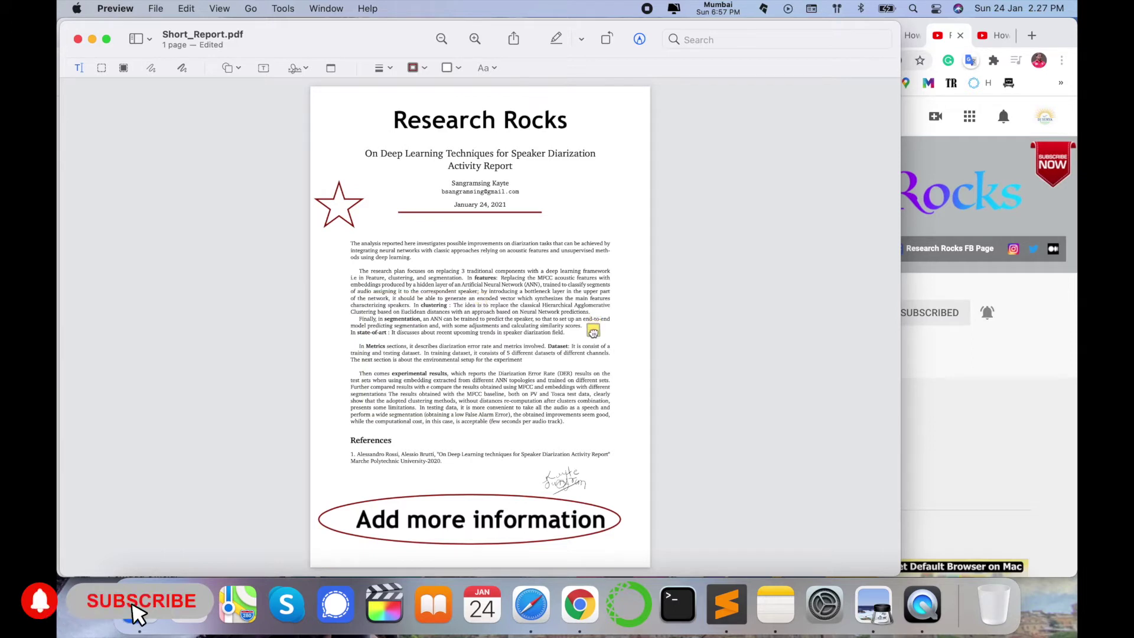
Step: Set the date underline to the thinnest line weight and colour it red
{"action": "left_click", "coordinate": [383, 68]}
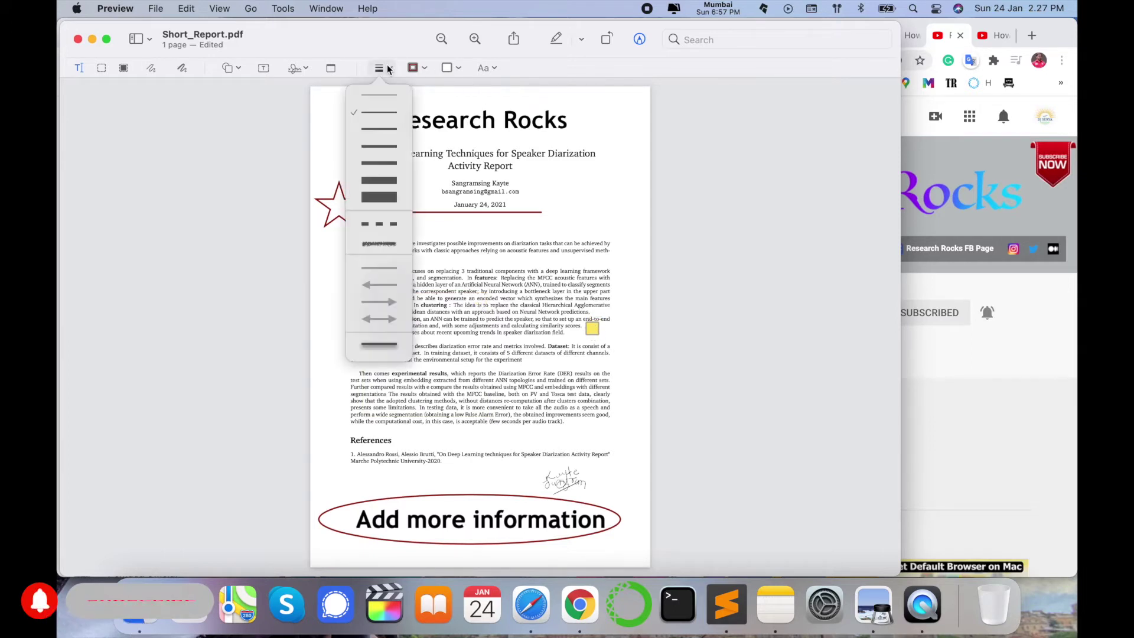
{"action": "left_click", "coordinate": [369, 128]}
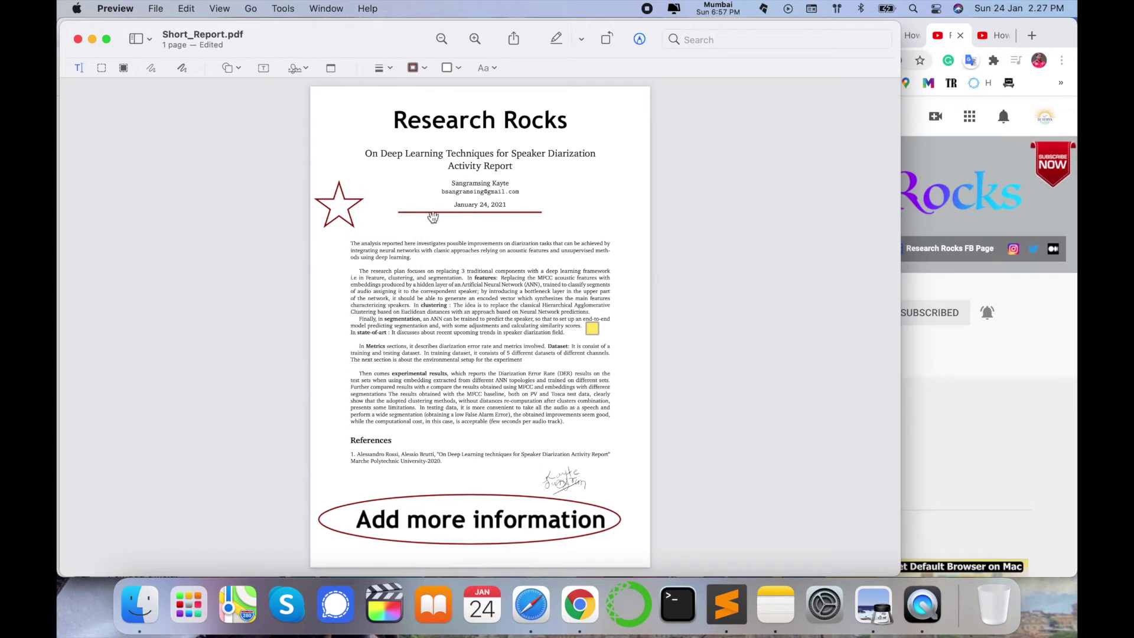
{"action": "left_click", "coordinate": [383, 67]}
{"action": "left_click", "coordinate": [378, 180]}
{"action": "left_click", "coordinate": [389, 69]}
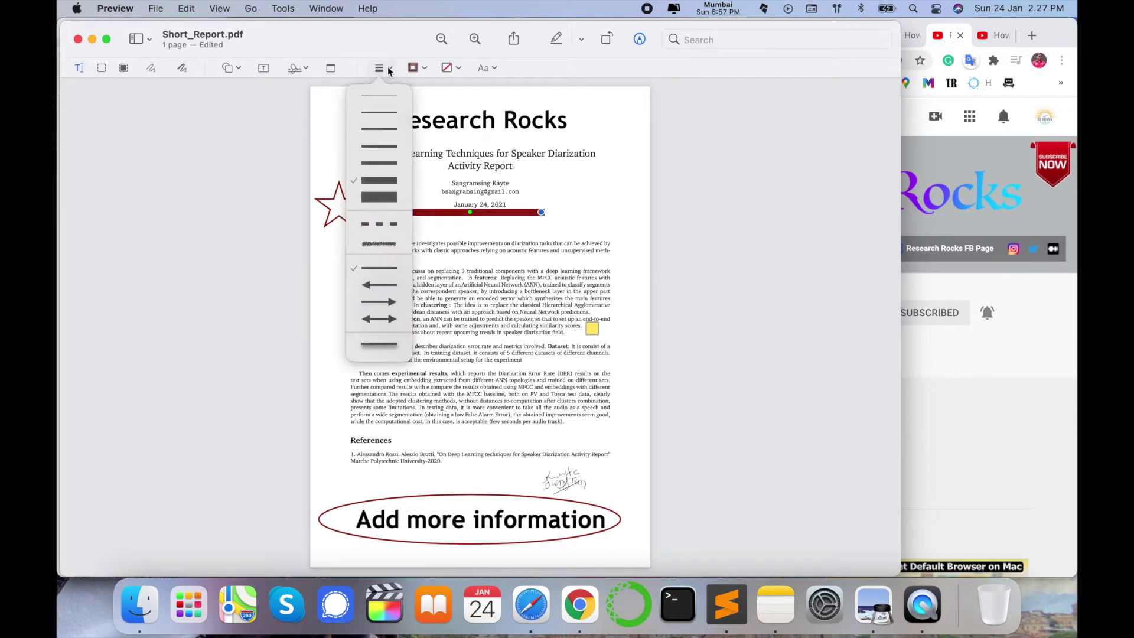
{"action": "left_click", "coordinate": [382, 93]}
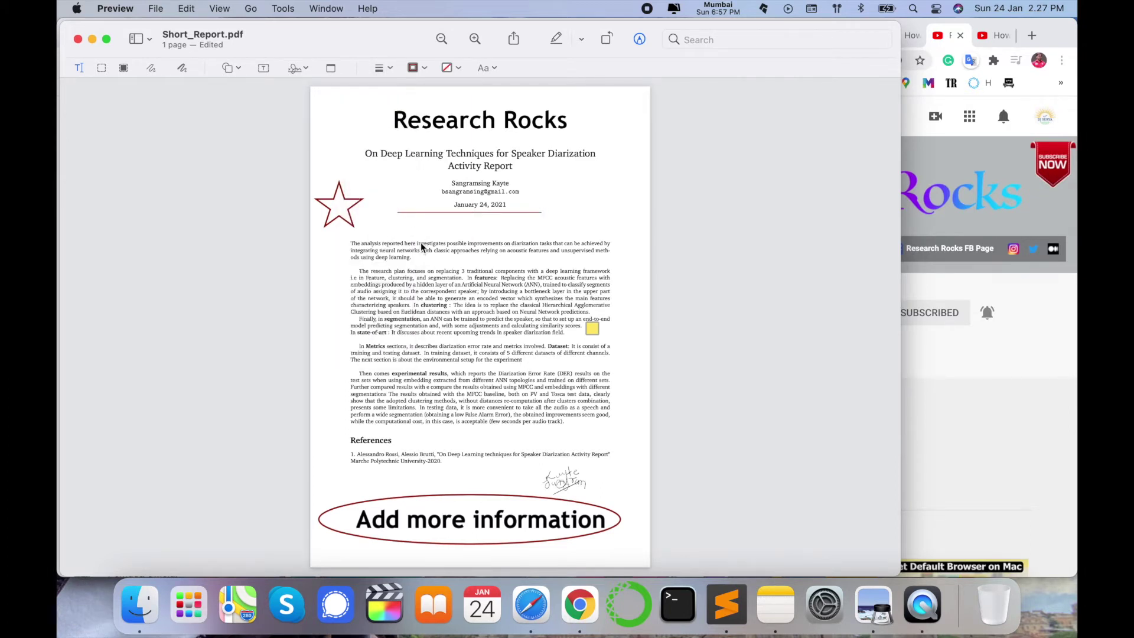
{"action": "left_click", "coordinate": [423, 67]}
{"action": "left_click", "coordinate": [359, 96]}
Step: Change the date underline's border colour to black
{"action": "left_click", "coordinate": [423, 67]}
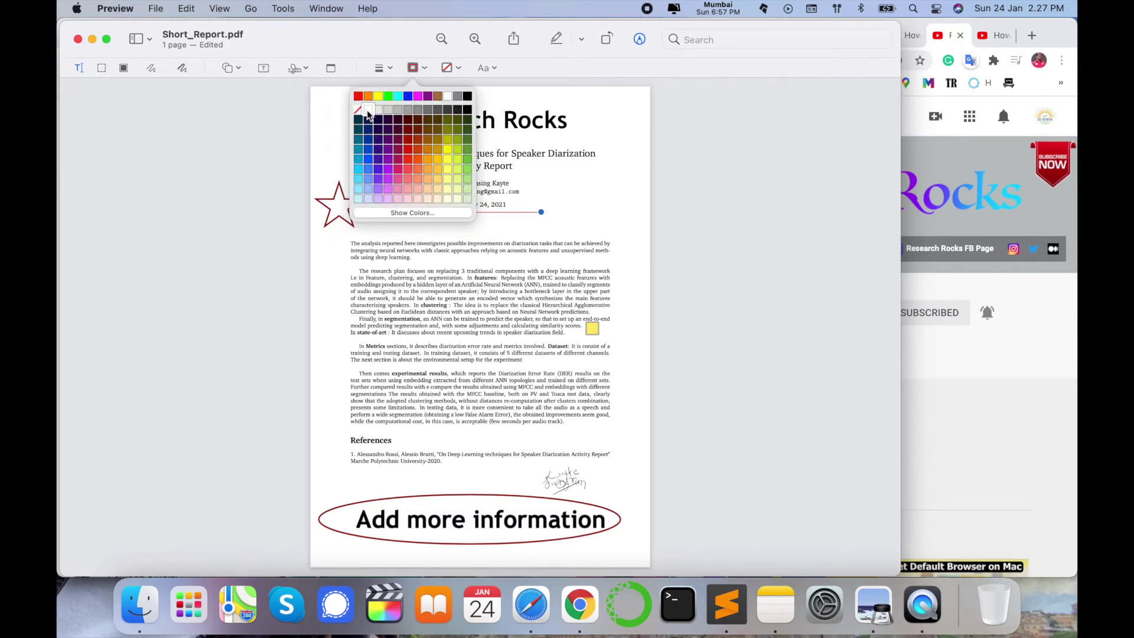
{"action": "left_click", "coordinate": [367, 111]}
{"action": "left_click", "coordinate": [423, 68]}
{"action": "left_click", "coordinate": [431, 127]}
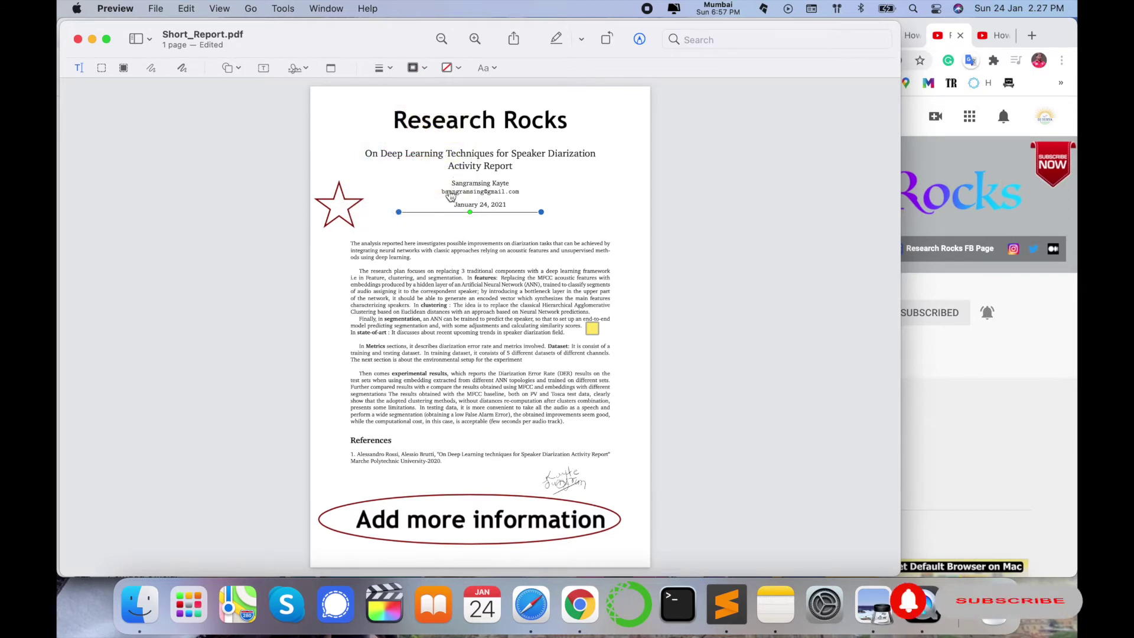
{"action": "left_click", "coordinate": [426, 69]}
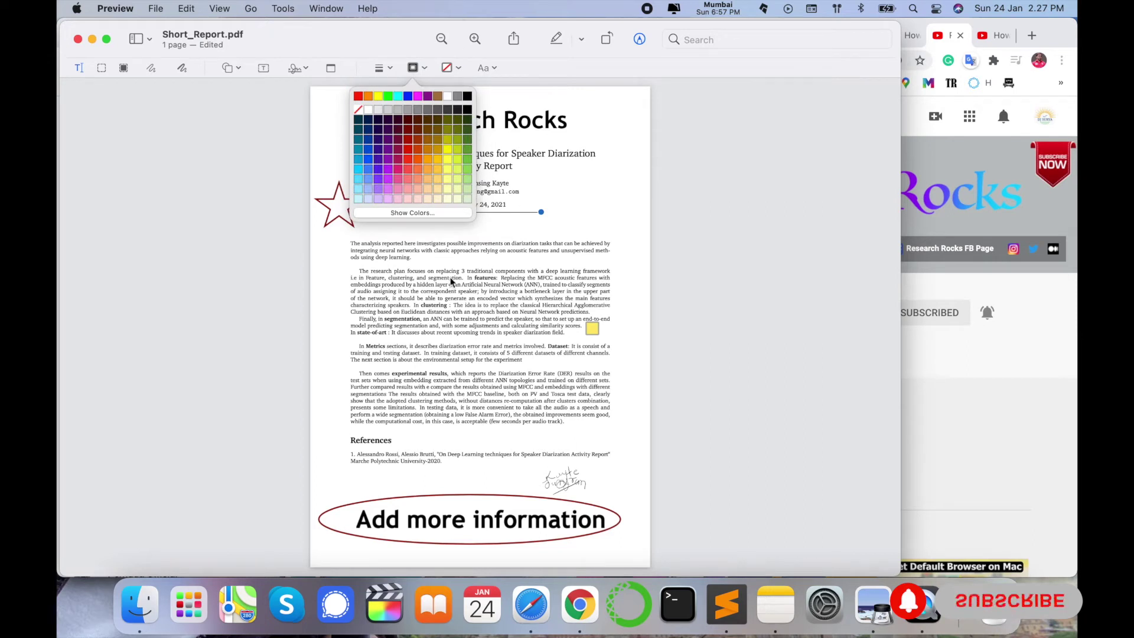
Step: Turn the star outline and the signature blue
{"action": "left_click", "coordinate": [341, 215]}
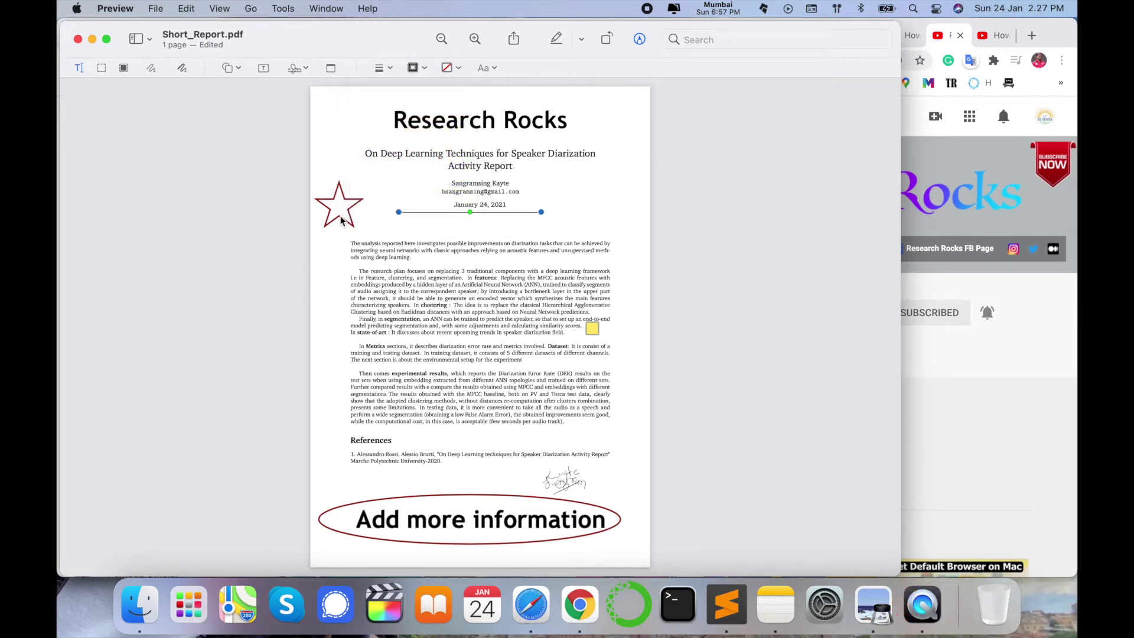
{"action": "left_click", "coordinate": [425, 66]}
{"action": "left_click", "coordinate": [408, 96]}
{"action": "left_click", "coordinate": [463, 287]}
{"action": "left_click", "coordinate": [458, 495]}
{"action": "left_click", "coordinate": [576, 480]}
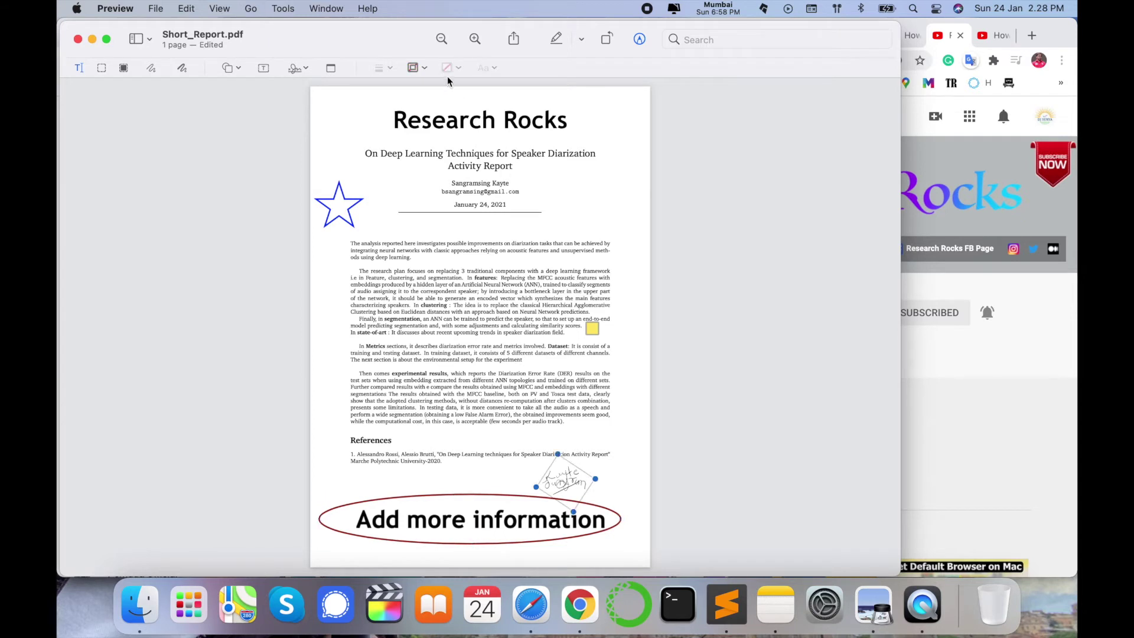
{"action": "left_click", "coordinate": [425, 66]}
{"action": "left_click", "coordinate": [409, 95]}
Step: Check the fill colour and font settings, keeping the Trebuchet MS font
{"action": "left_click", "coordinate": [459, 68]}
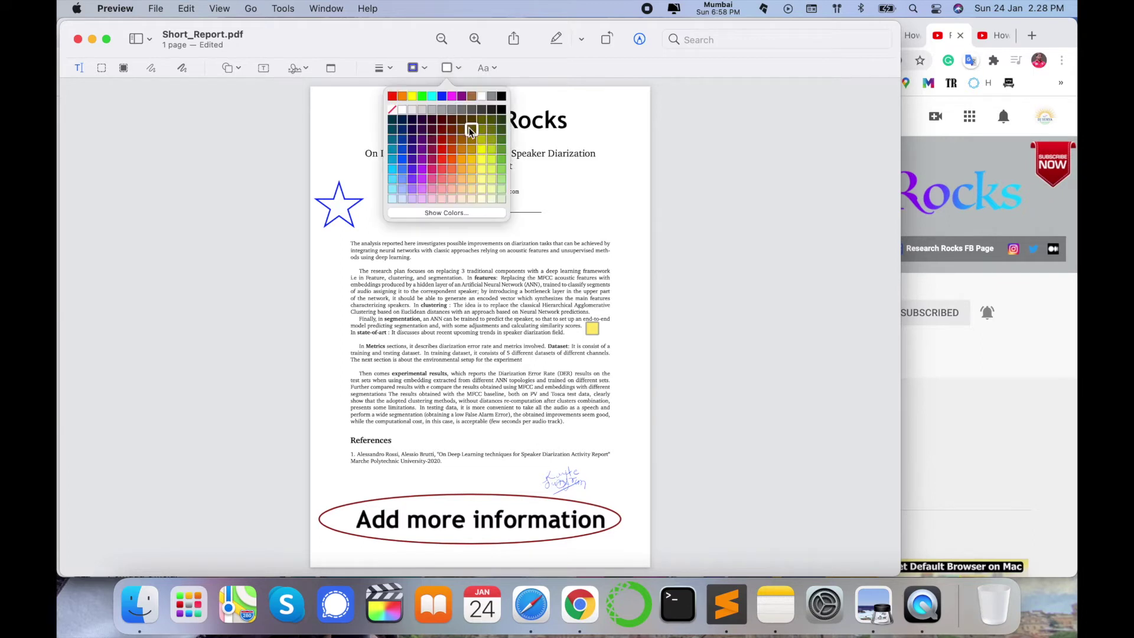
{"action": "left_click", "coordinate": [473, 169]}
{"action": "left_click", "coordinate": [485, 68]}
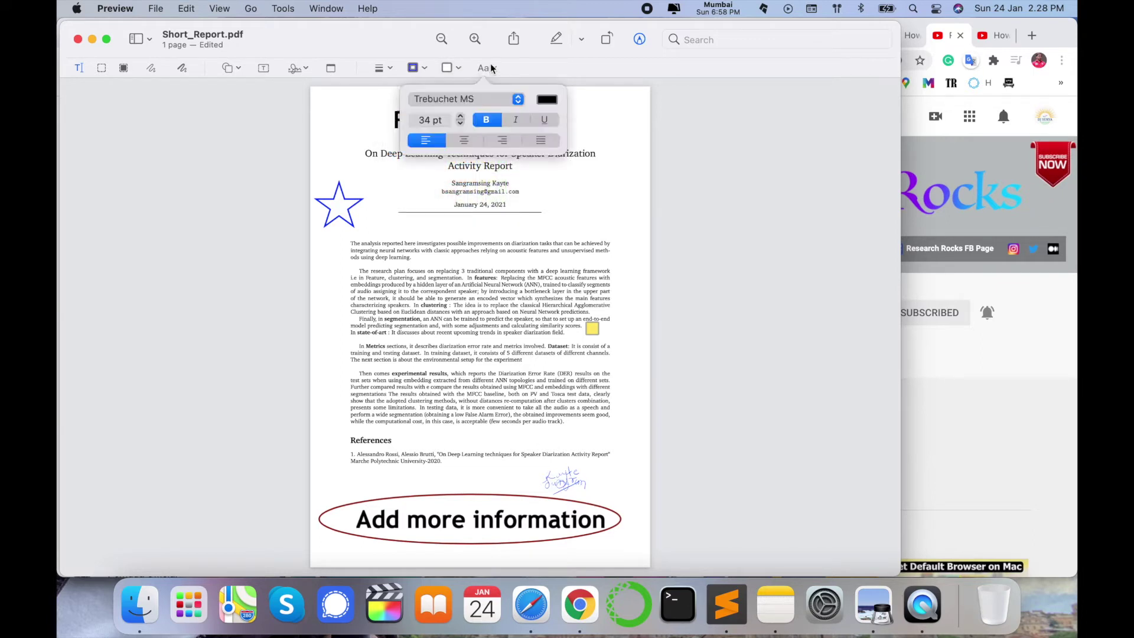
{"action": "left_click", "coordinate": [462, 101]}
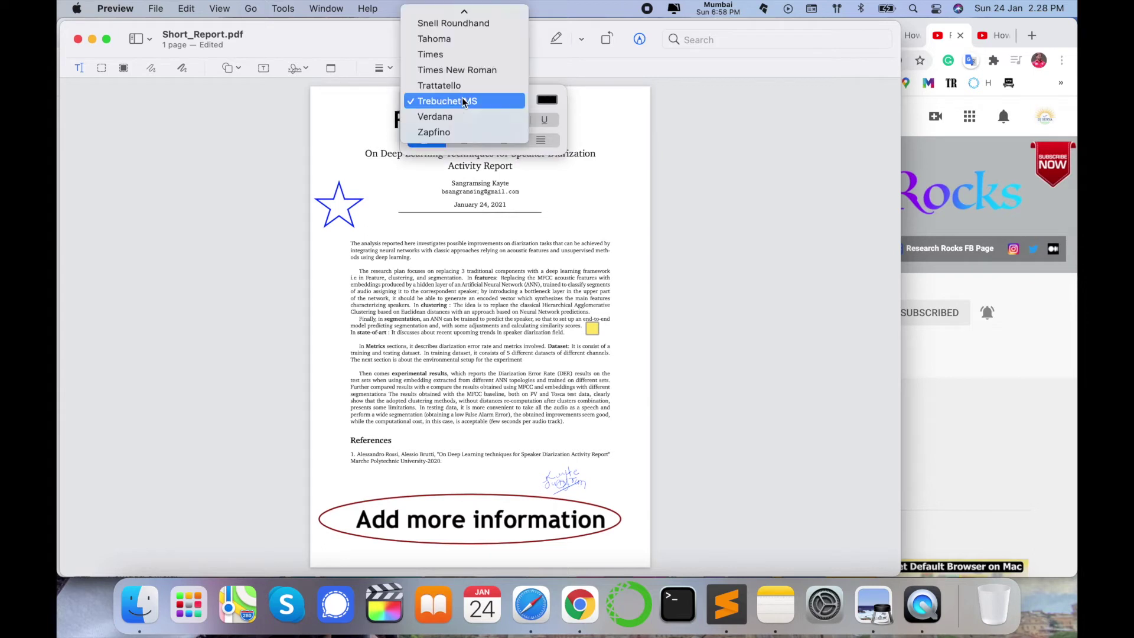
{"action": "left_click", "coordinate": [446, 215]}
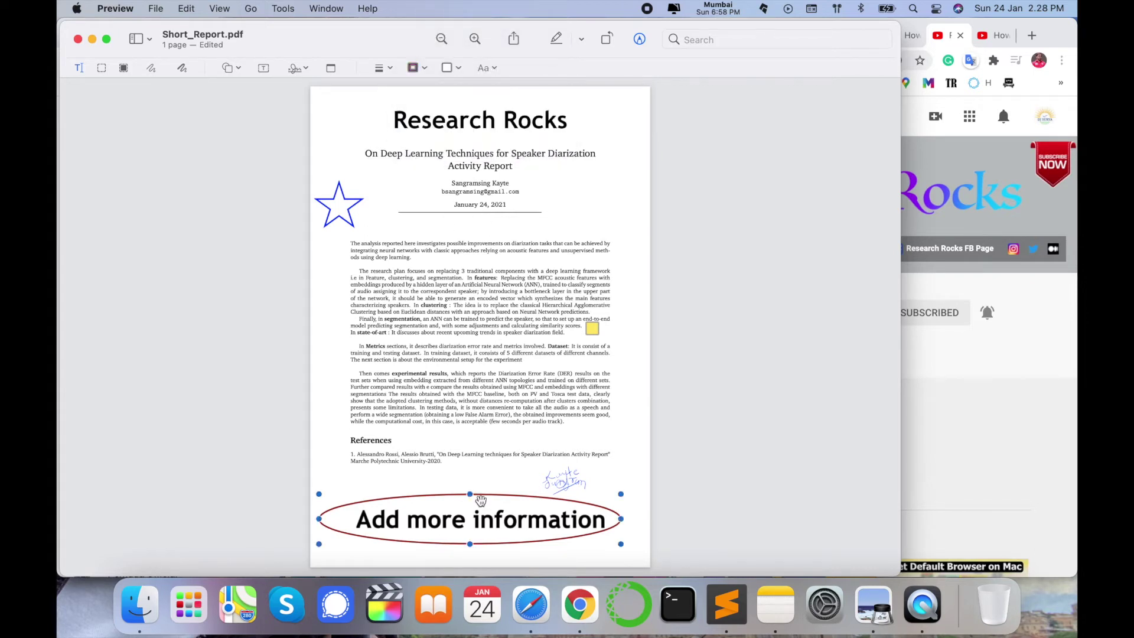
Step: Select the 'Add more information' text and change its font to Times
{"action": "double_click", "coordinate": [471, 518]}
{"action": "left_click", "coordinate": [484, 68]}
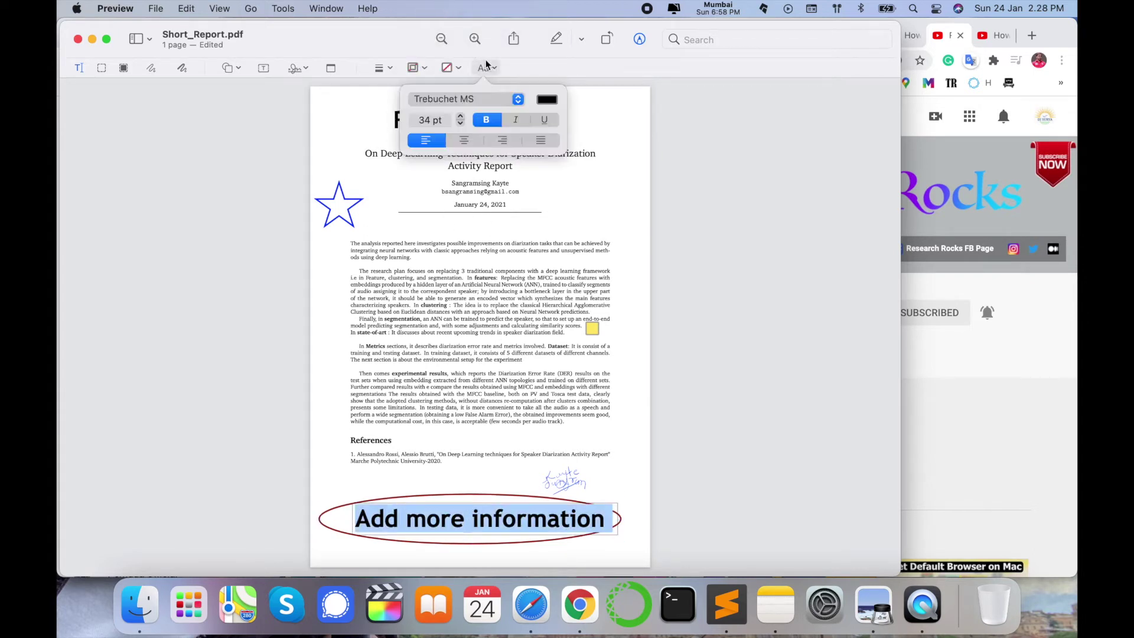
{"action": "left_click_drag", "start_coordinate": [477, 102], "coordinate": [464, 121]}
{"action": "left_click", "coordinate": [477, 98]}
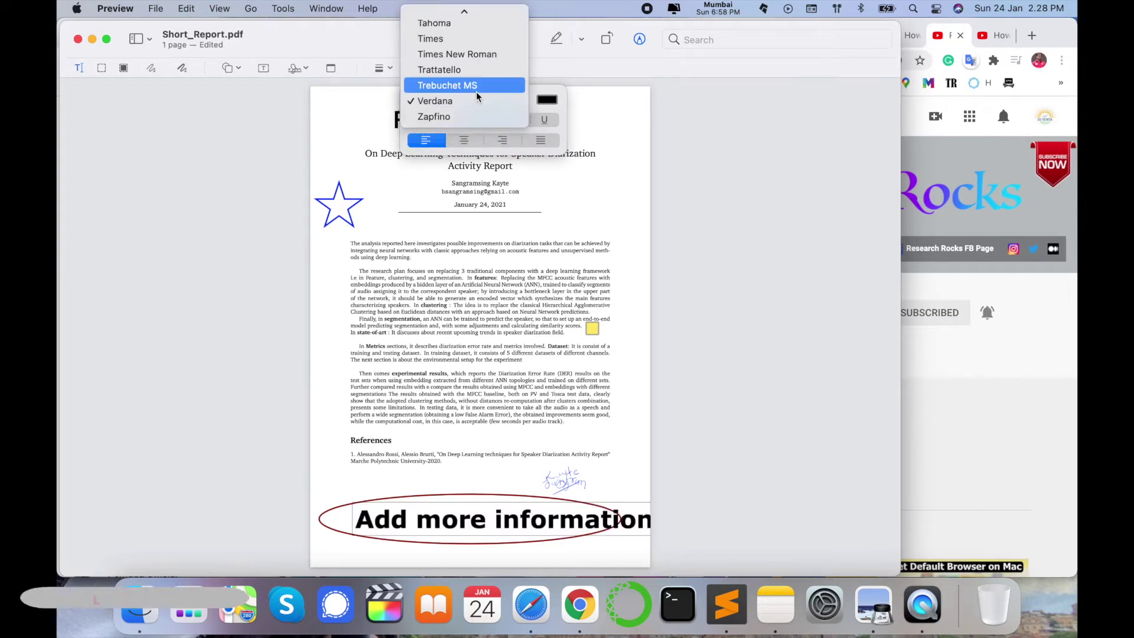
{"action": "left_click", "coordinate": [459, 69]}
{"action": "left_click", "coordinate": [469, 99]}
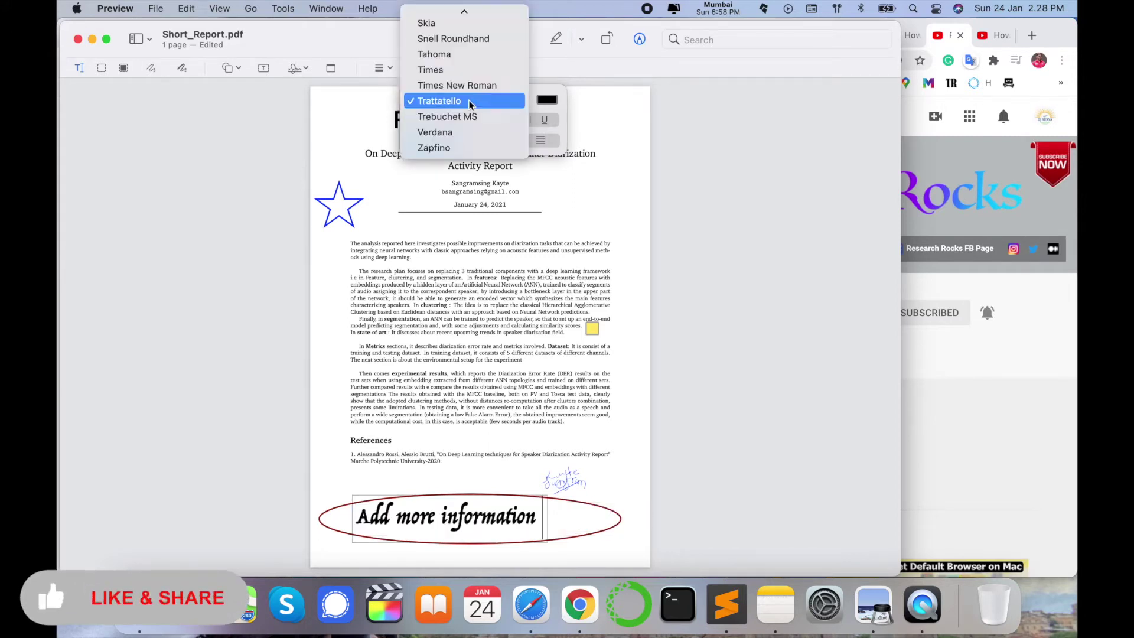
{"action": "left_click", "coordinate": [461, 73]}
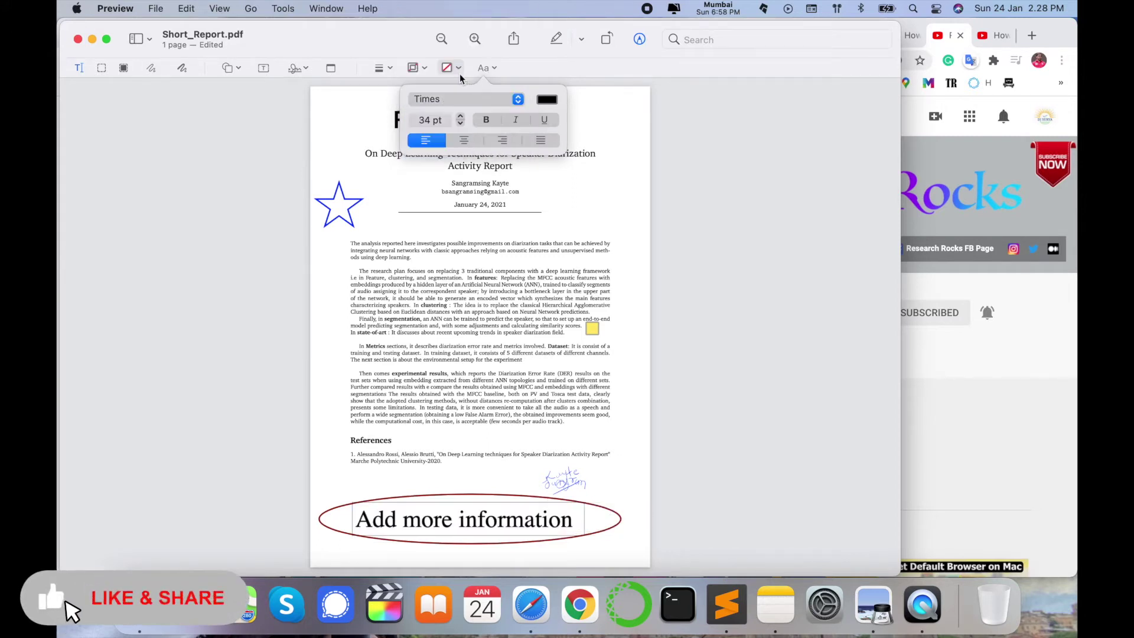
Step: Set the text size to 32 pt and make it bold, italic and underlined
{"action": "left_click", "coordinate": [460, 117]}
{"action": "left_click", "coordinate": [460, 116]}
{"action": "left_click", "coordinate": [460, 116]}
{"action": "left_click", "coordinate": [459, 116]}
{"action": "left_click", "coordinate": [459, 116]}
{"action": "left_click", "coordinate": [460, 122]}
{"action": "left_click", "coordinate": [460, 124]}
{"action": "left_click", "coordinate": [460, 124]}
{"action": "left_click", "coordinate": [461, 124]}
{"action": "left_click", "coordinate": [461, 124]}
{"action": "left_click", "coordinate": [460, 123]}
{"action": "left_click", "coordinate": [460, 123]}
{"action": "left_click", "coordinate": [487, 120]}
{"action": "left_click", "coordinate": [514, 120]}
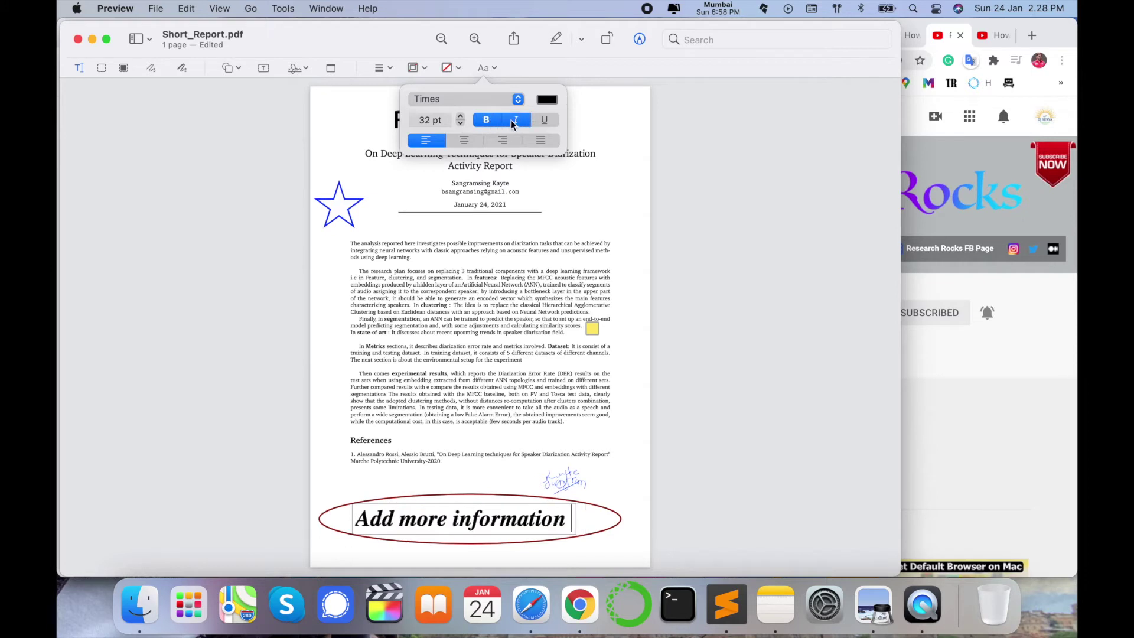
{"action": "left_click", "coordinate": [547, 121]}
Step: Try centre, right and justified alignment, leaving the text left-aligned
{"action": "left_click", "coordinate": [472, 141]}
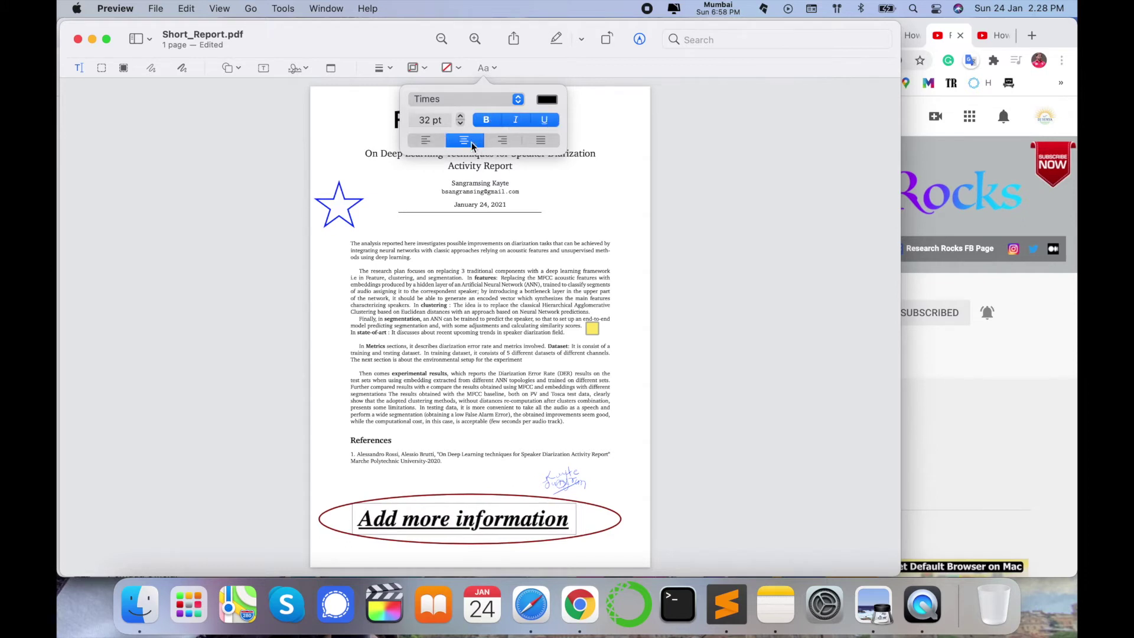
{"action": "left_click", "coordinate": [504, 142]}
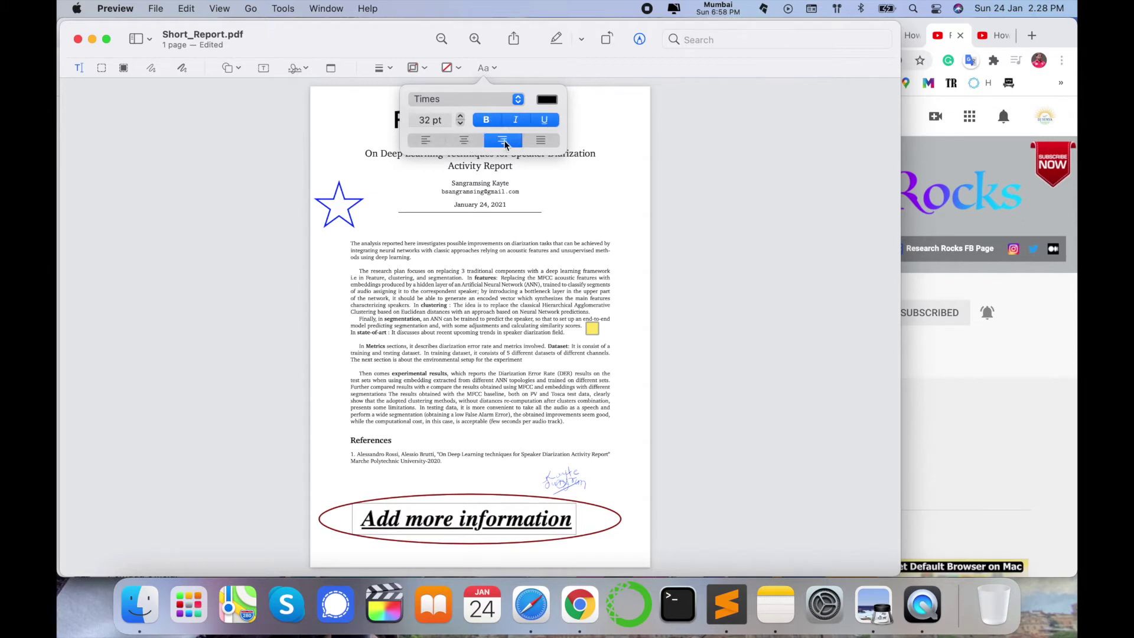
{"action": "left_click", "coordinate": [540, 141]}
{"action": "left_click", "coordinate": [422, 142]}
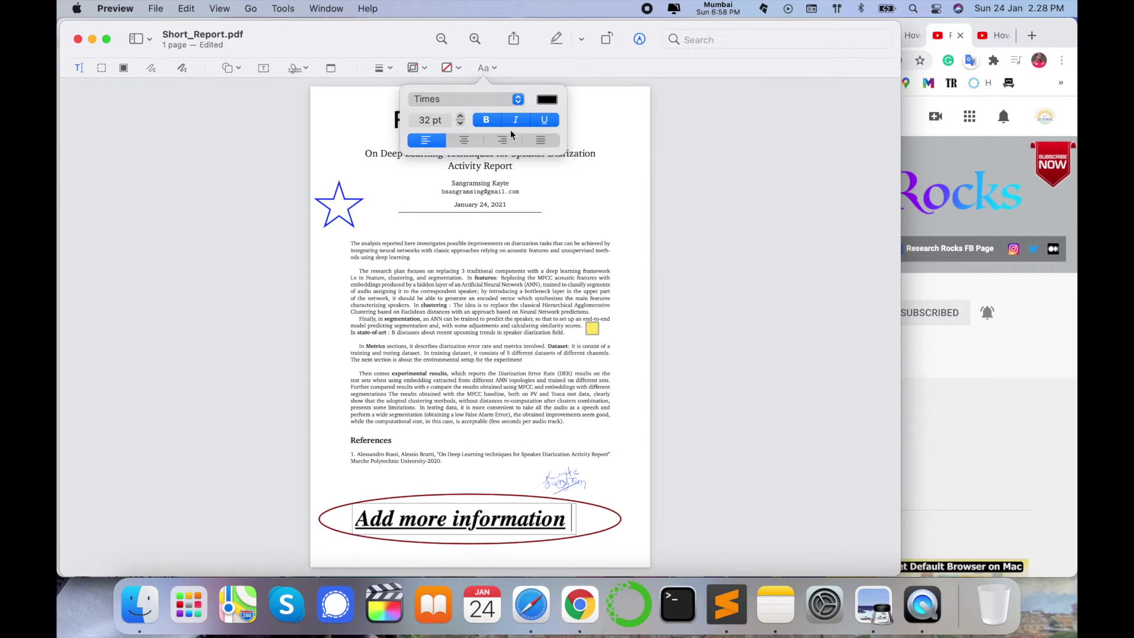
{"action": "left_click", "coordinate": [490, 68]}
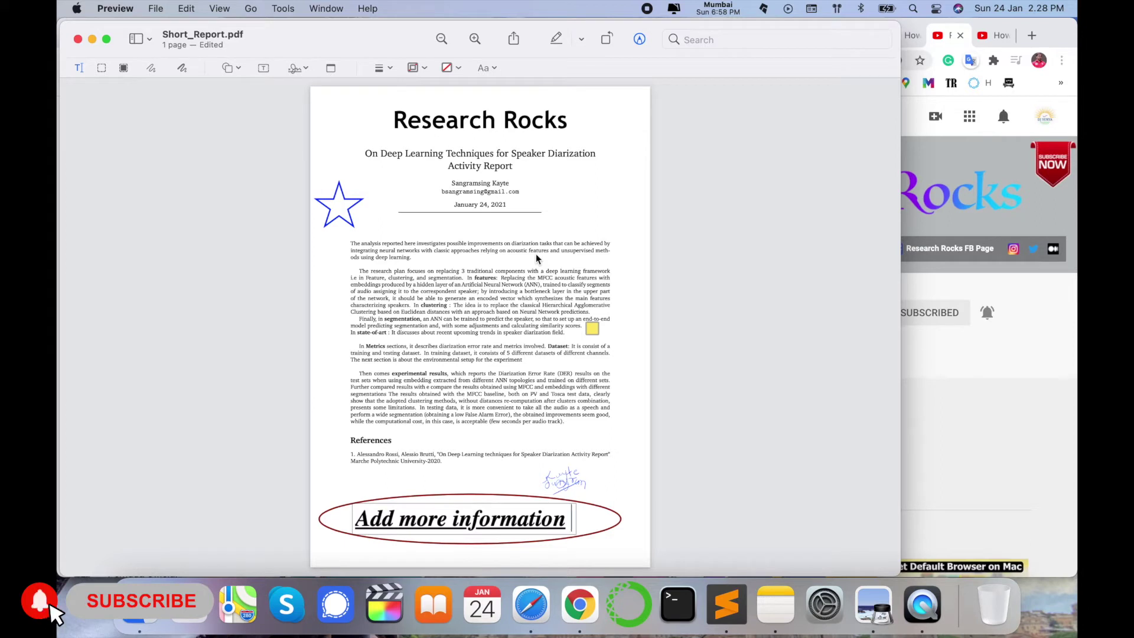
{"action": "left_click", "coordinate": [515, 40]}
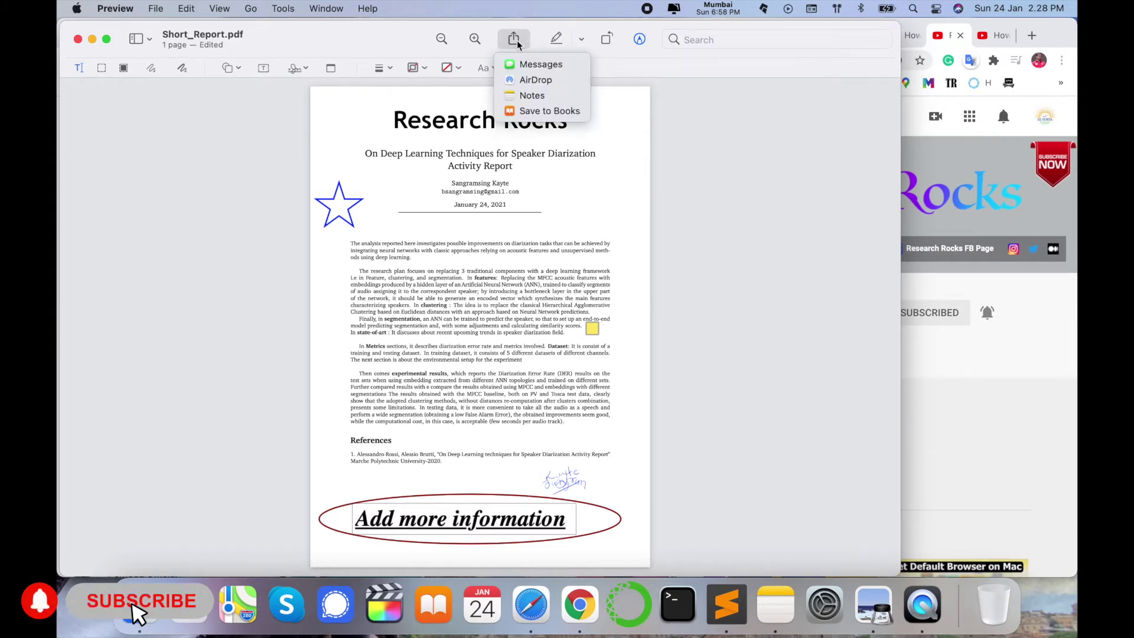
Step: Save the PDF to Books and strike through the abstract's first line
{"action": "left_click", "coordinate": [540, 112]}
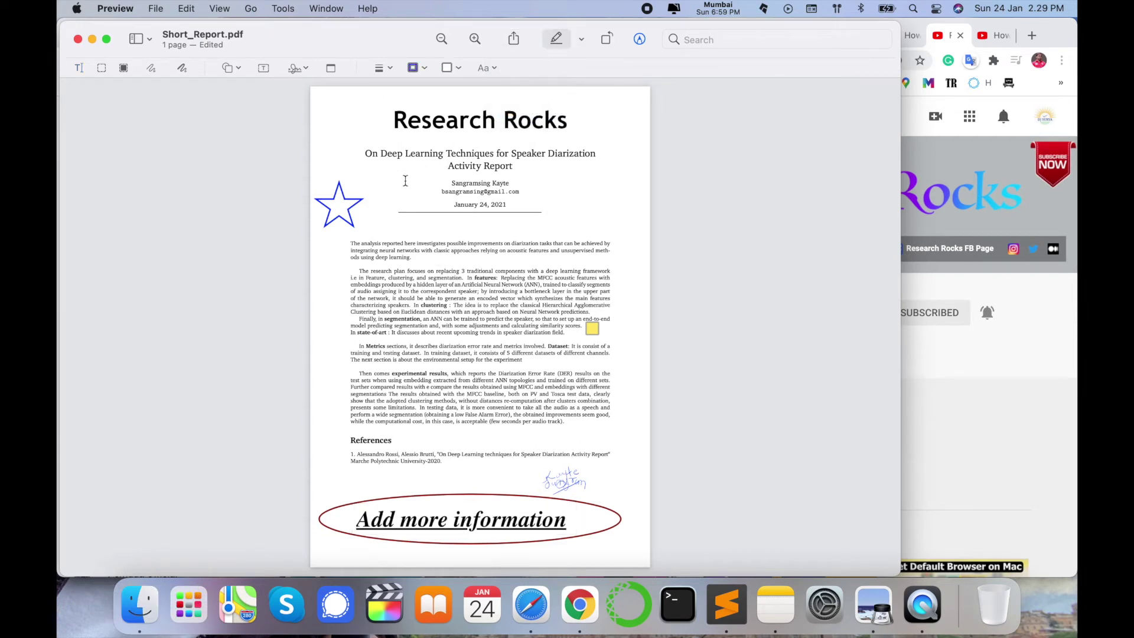
{"action": "left_click_drag", "start_coordinate": [364, 247], "coordinate": [610, 244]}
{"action": "scroll", "coordinate": [449, 260], "scroll_direction": "up", "scroll_amount": 5}
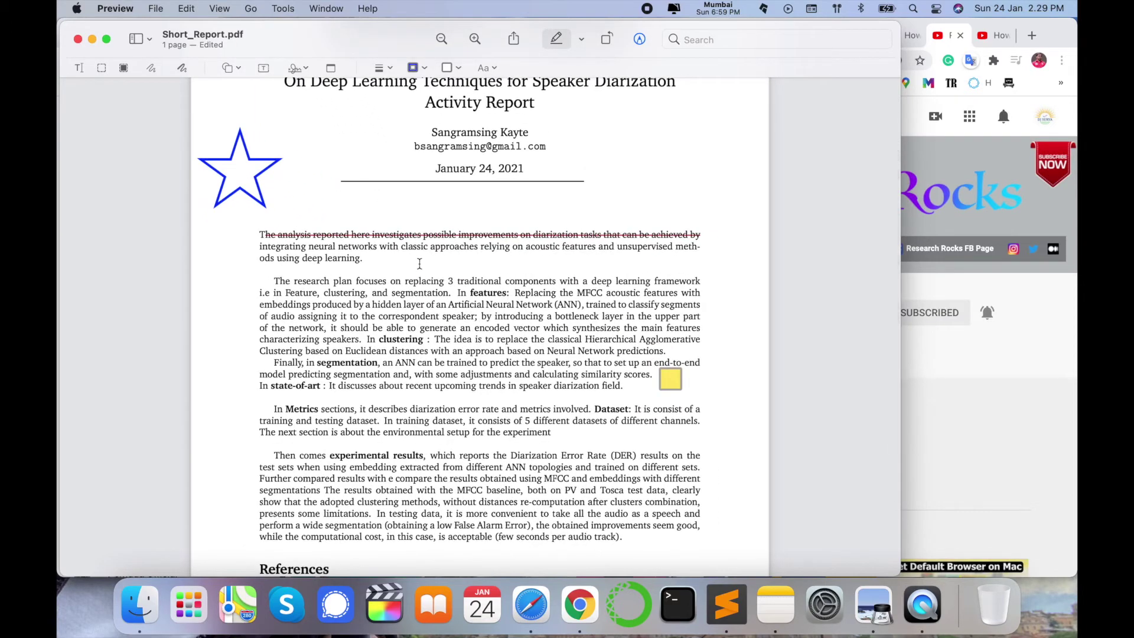
{"action": "scroll", "coordinate": [472, 208], "scroll_direction": "up", "scroll_amount": 5}
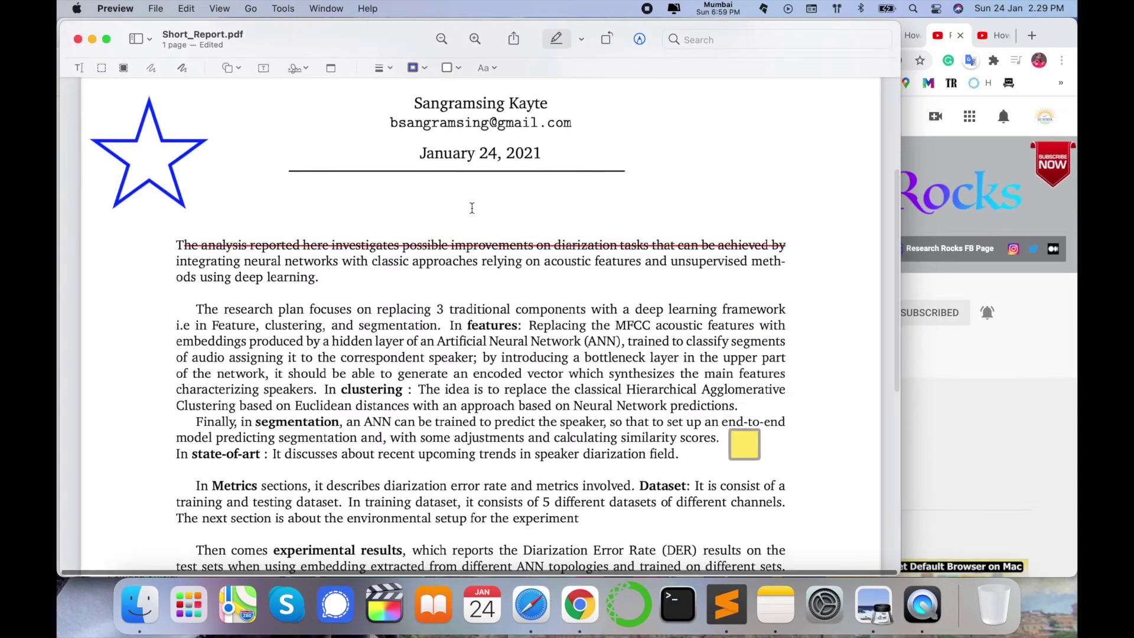
Step: Strike through the opening lines of the research-plan paragraph
{"action": "left_click", "coordinate": [558, 41]}
{"action": "left_click", "coordinate": [557, 41]}
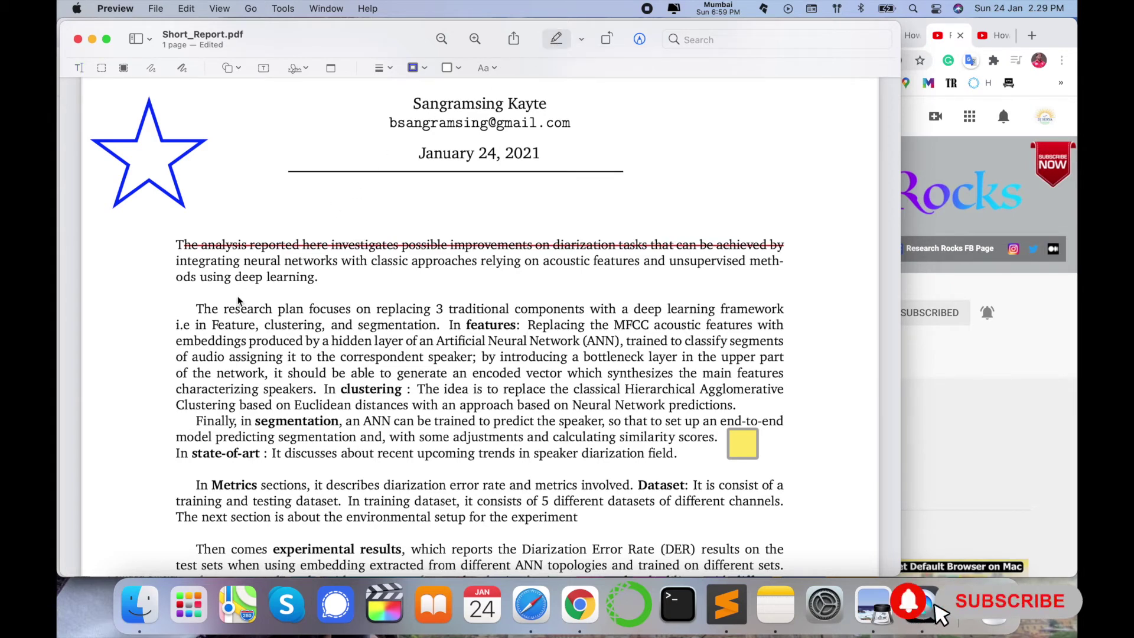
{"action": "left_click_drag", "start_coordinate": [206, 311], "coordinate": [620, 342]}
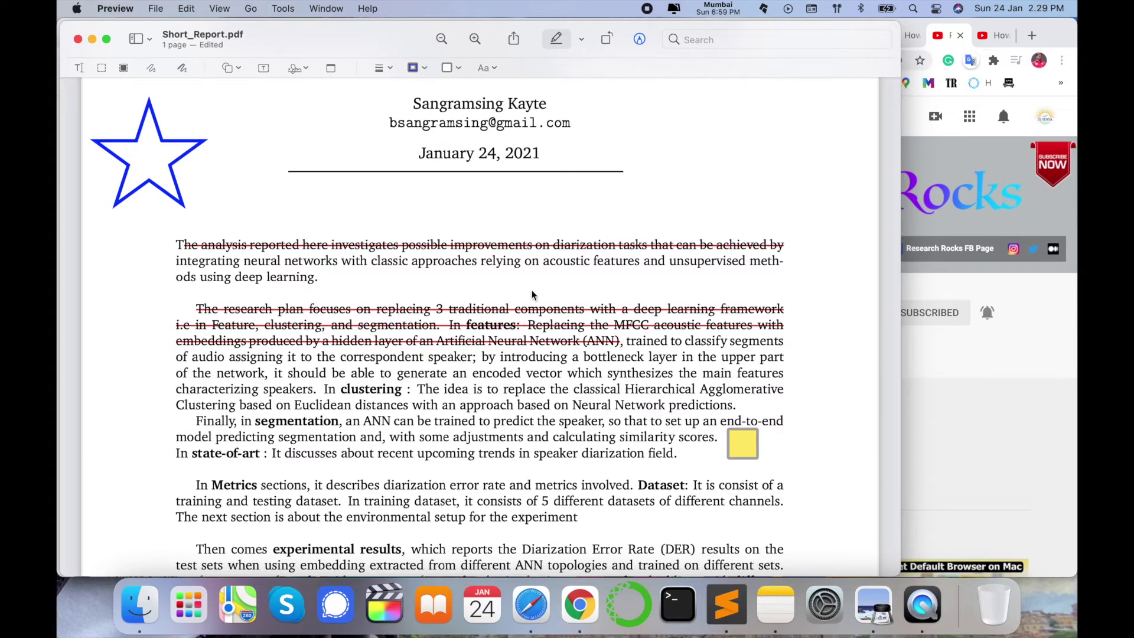
Step: Highlight part of the bottleneck sentence in yellow
{"action": "left_click", "coordinate": [581, 39]}
{"action": "left_click", "coordinate": [600, 66]}
{"action": "left_click_drag", "start_coordinate": [461, 358], "coordinate": [604, 362]}
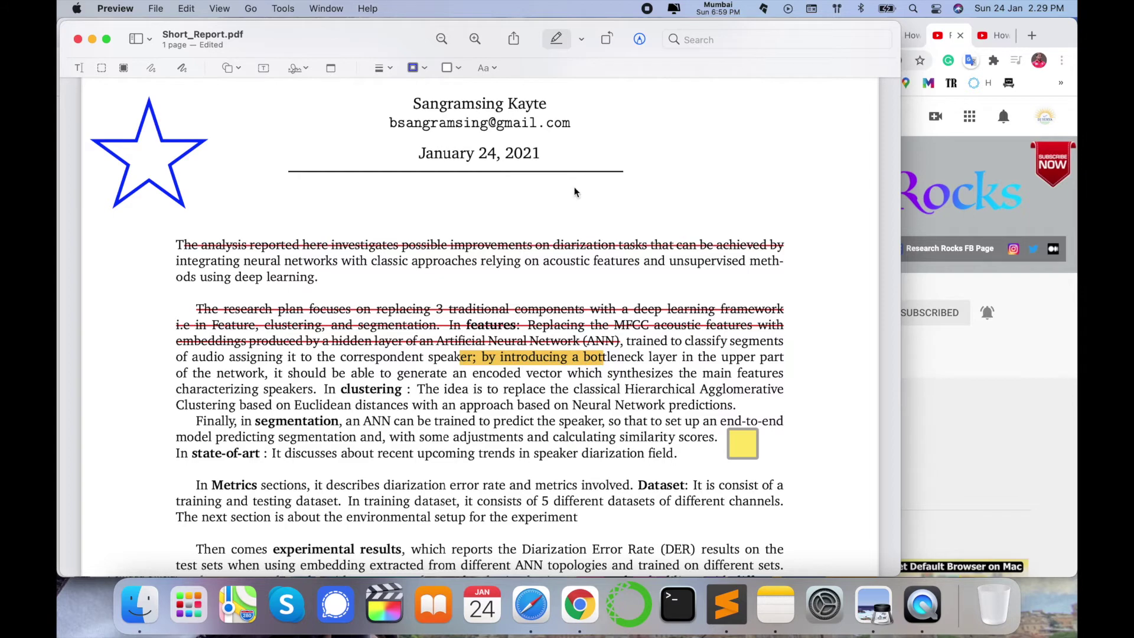
{"action": "left_click", "coordinate": [582, 40]}
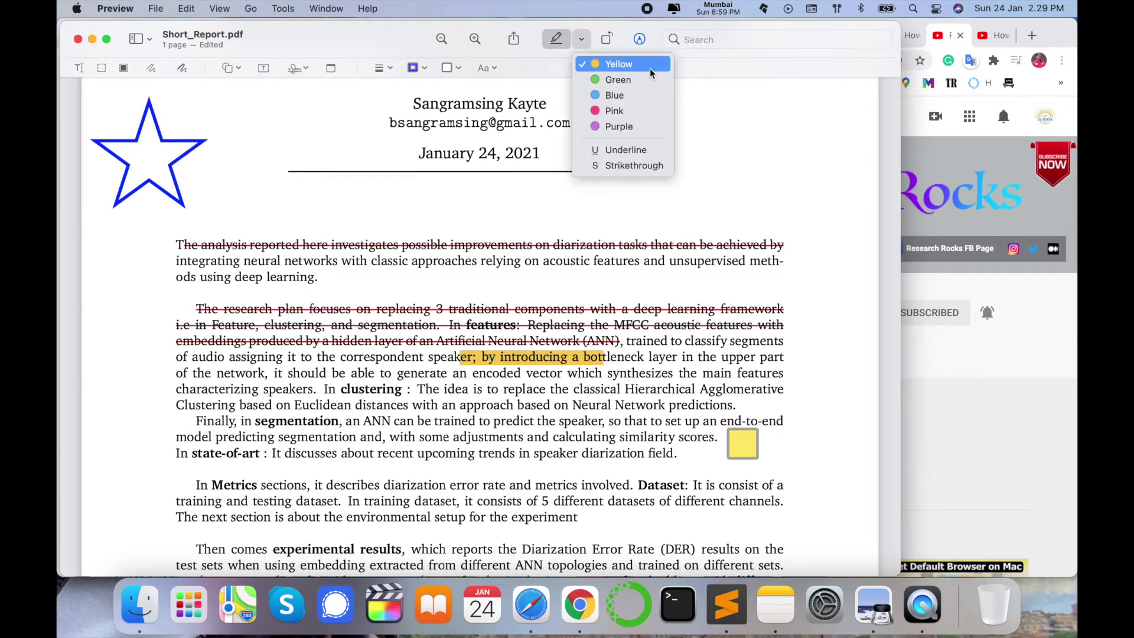
{"action": "left_click", "coordinate": [608, 41]}
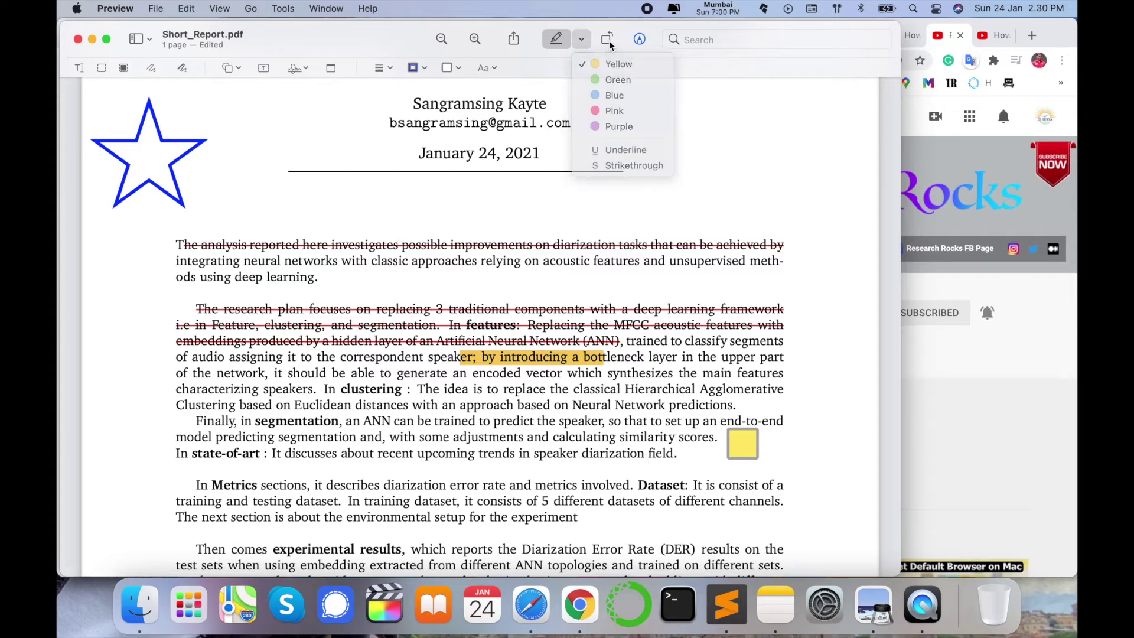
Step: Rotate the page a full turn back to upright, then zoom in and out
{"action": "left_click", "coordinate": [608, 41]}
{"action": "left_click", "coordinate": [609, 41]}
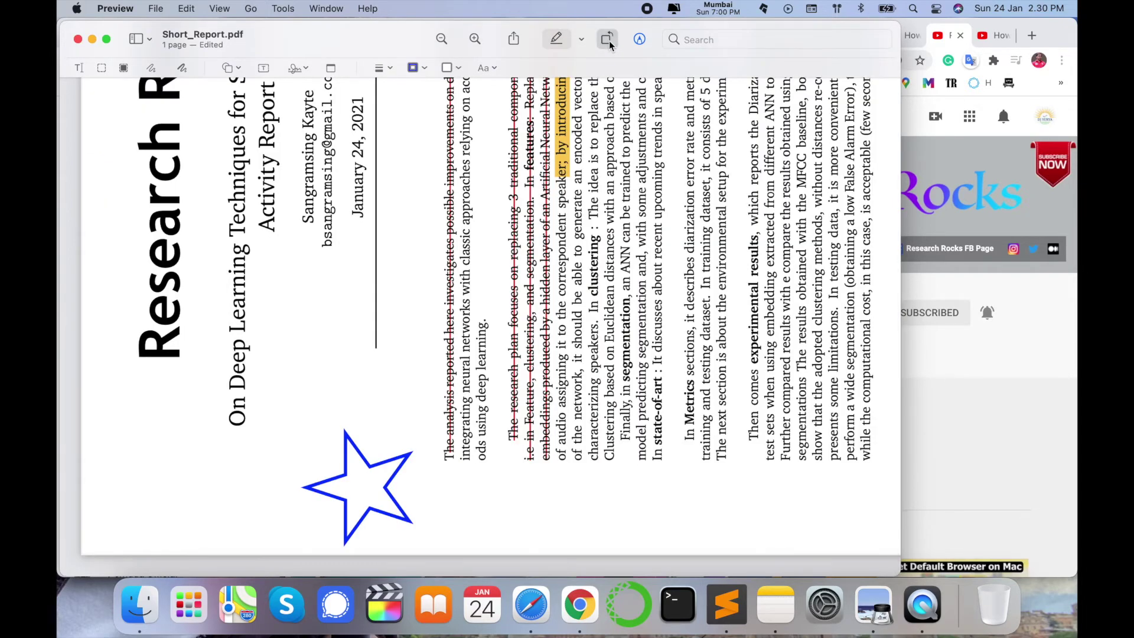
{"action": "left_click", "coordinate": [608, 41]}
{"action": "left_click", "coordinate": [609, 41]}
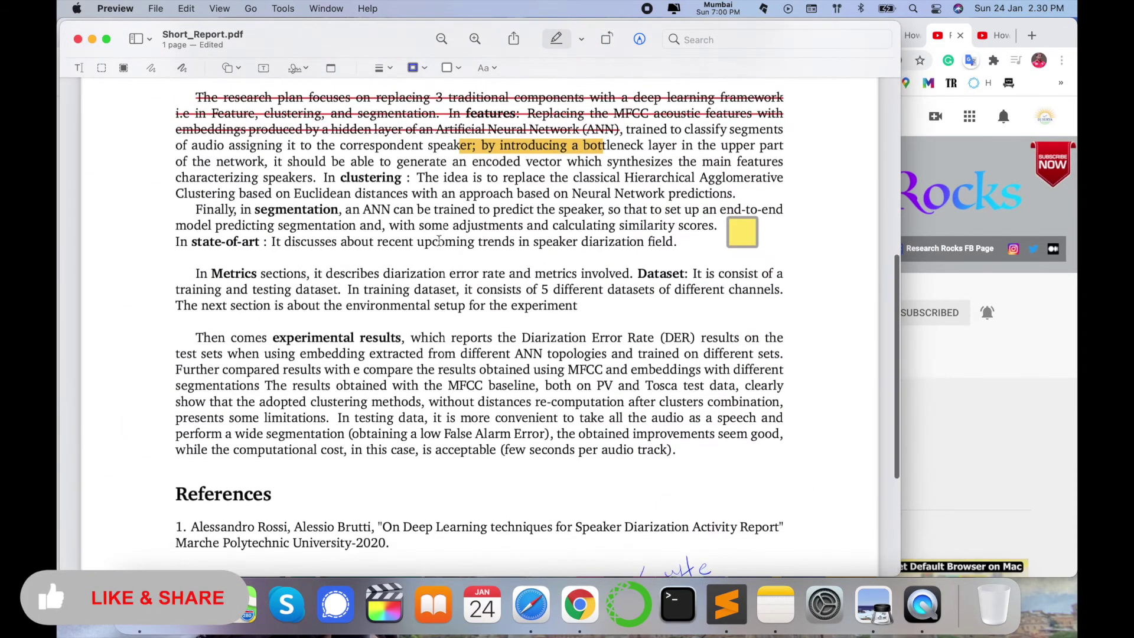
{"action": "scroll", "coordinate": [439, 241], "scroll_direction": "up", "scroll_amount": 5}
{"action": "scroll", "coordinate": [439, 240], "scroll_direction": "down", "scroll_amount": 2}
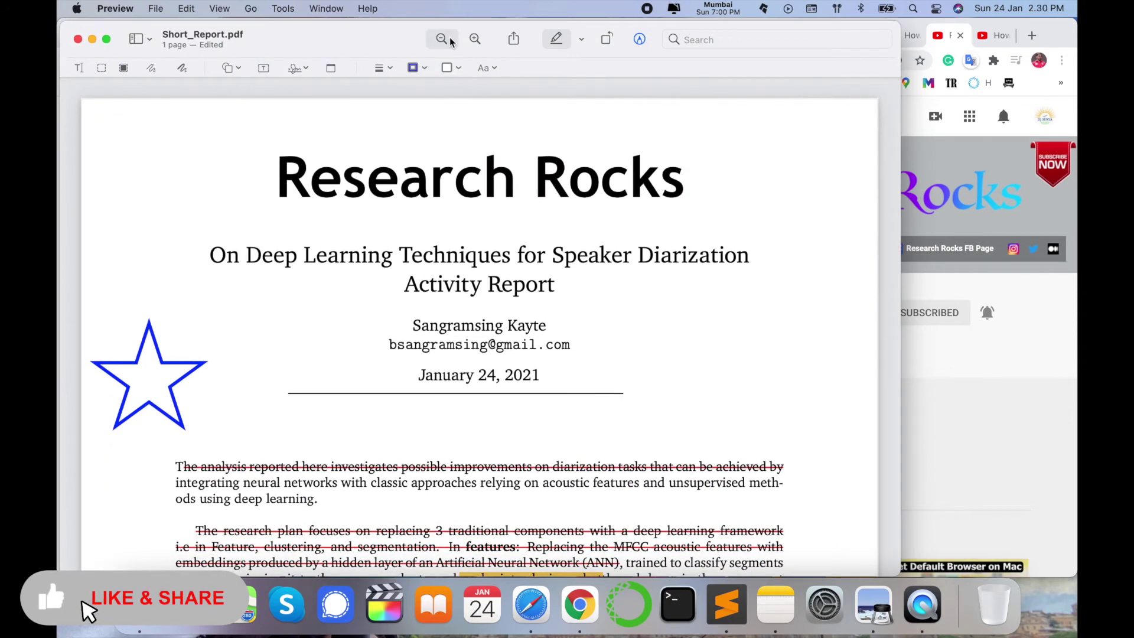
{"action": "left_click", "coordinate": [475, 39]}
{"action": "left_click", "coordinate": [440, 39]}
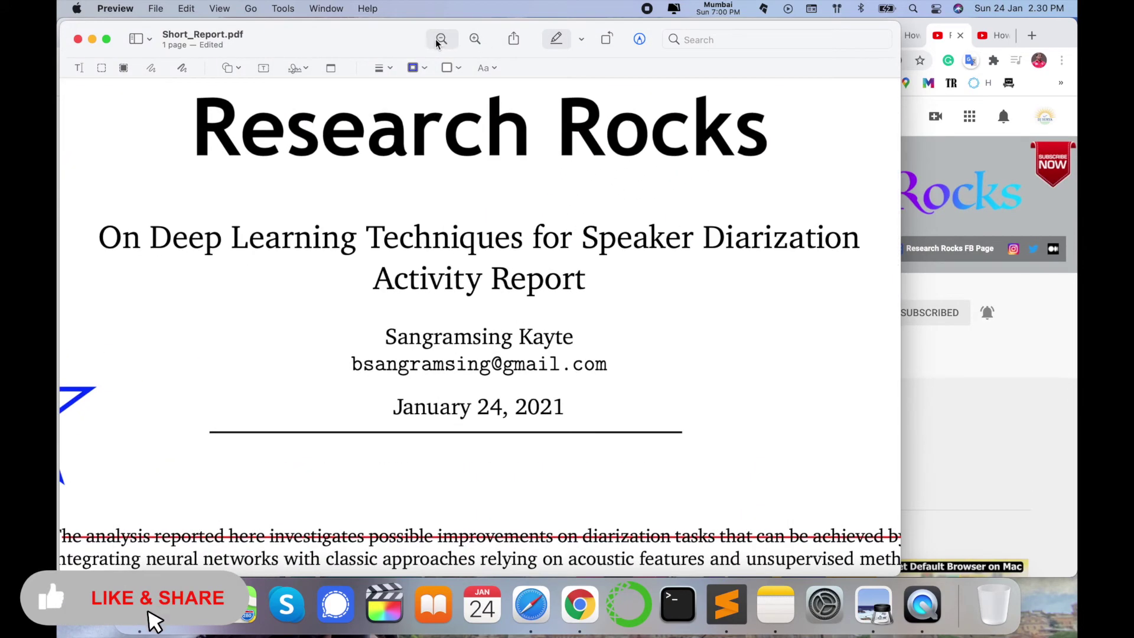
{"action": "left_click", "coordinate": [441, 39]}
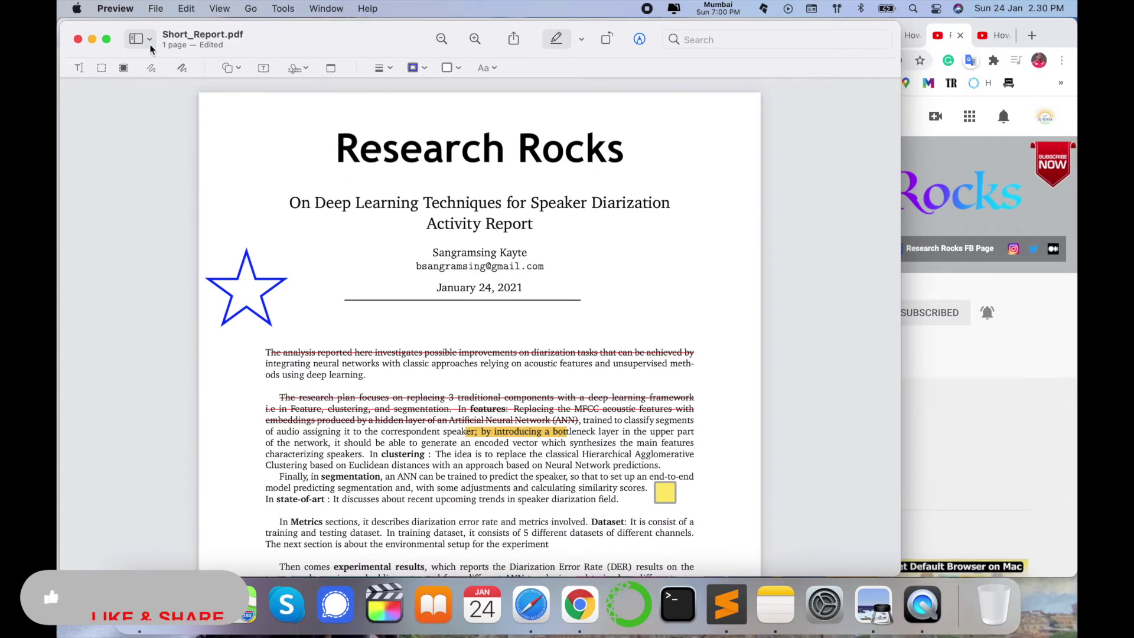
Step: Switch the sidebar between thumbnails and contents, hide it, and highlight the subtitle yellow
{"action": "key", "text": "alt+super+2"}
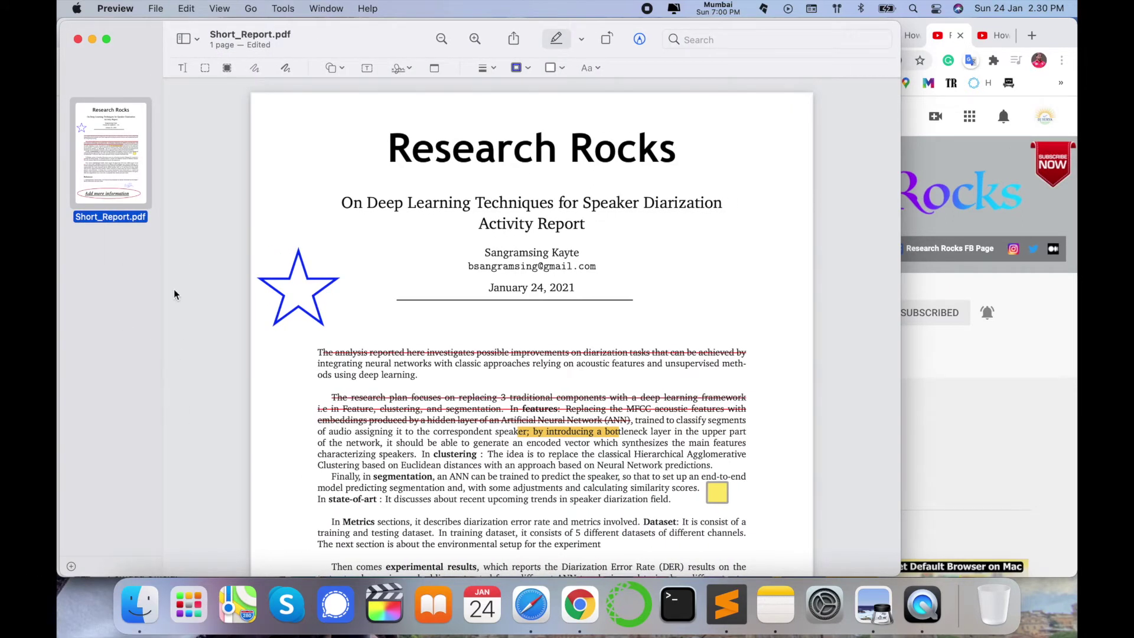
{"action": "left_click", "coordinate": [198, 40]}
{"action": "left_click", "coordinate": [206, 94]}
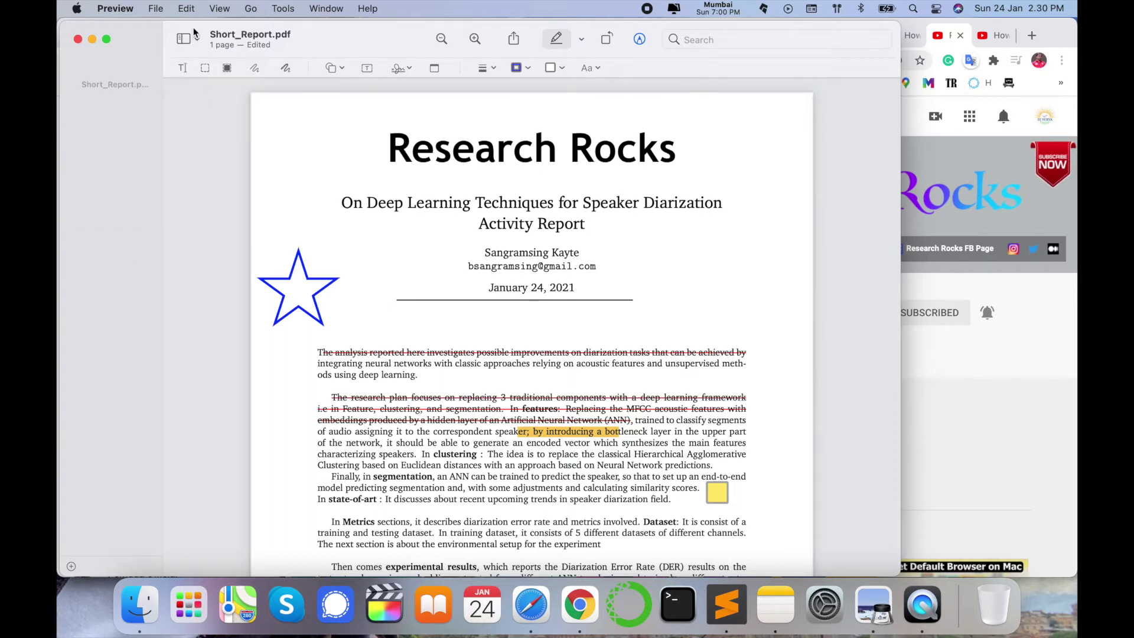
{"action": "left_click", "coordinate": [195, 39]}
{"action": "left_click", "coordinate": [201, 80]}
{"action": "left_click", "coordinate": [195, 40]}
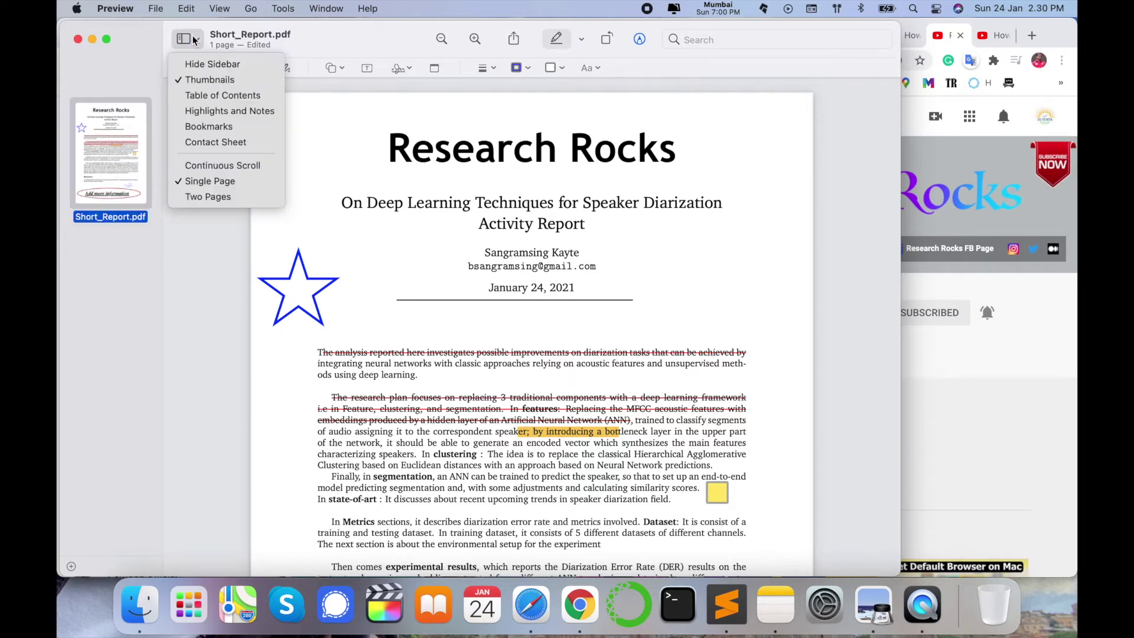
{"action": "left_click", "coordinate": [202, 62]}
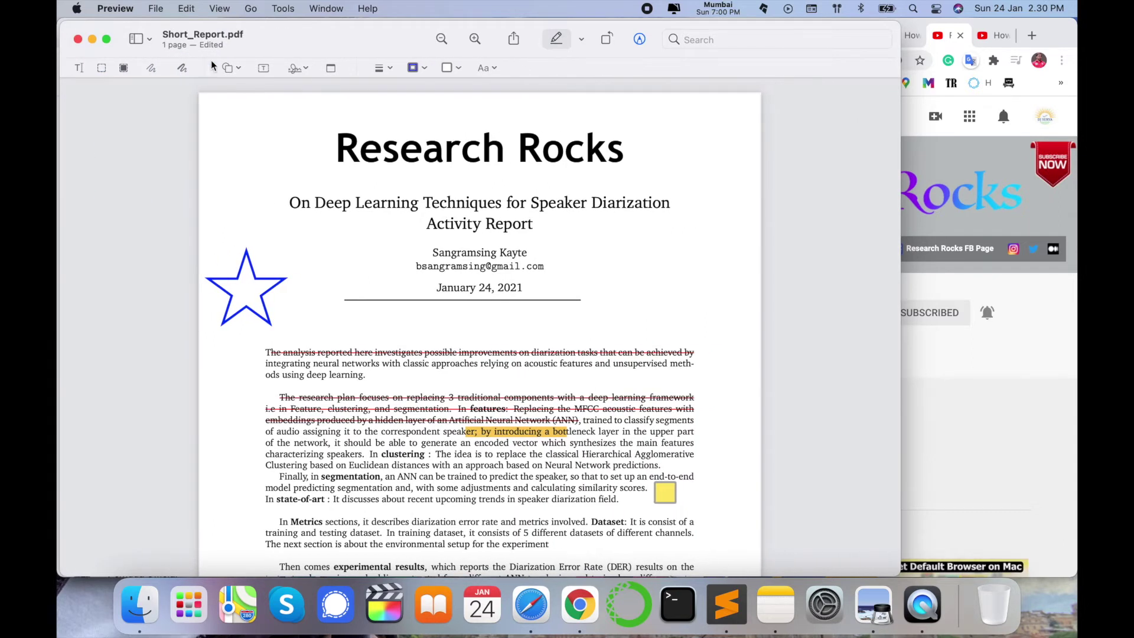
{"action": "left_click", "coordinate": [79, 68]}
{"action": "left_click_drag", "start_coordinate": [288, 203], "coordinate": [379, 239]}
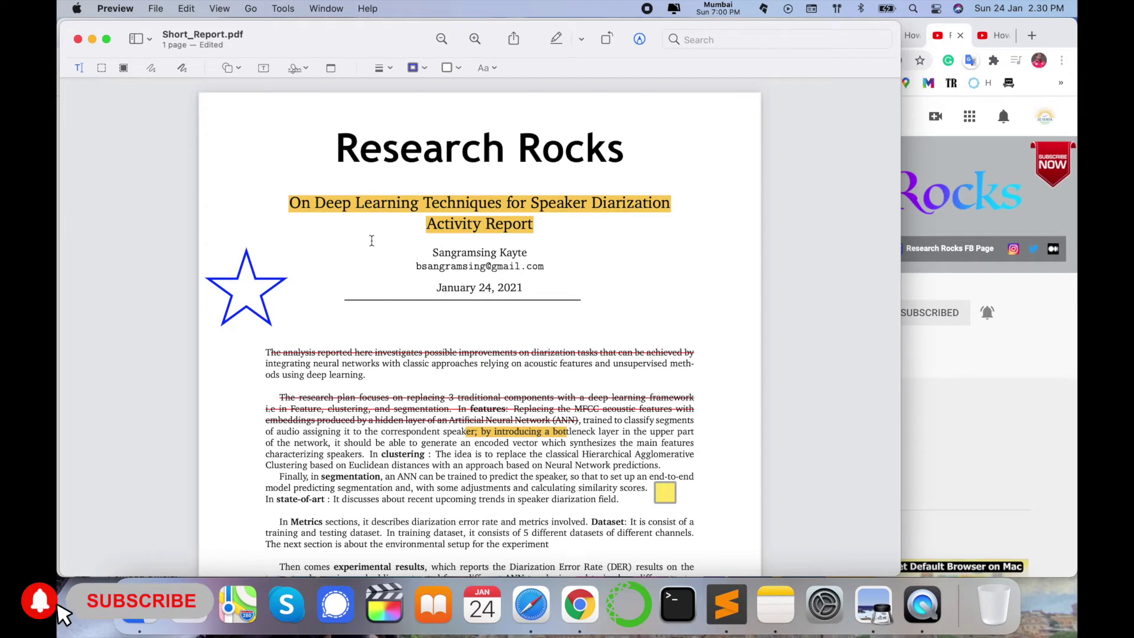
Step: Highlight the whole first abstract paragraph of Short_Report.pdf in yellow
{"action": "left_click", "coordinate": [329, 142]}
{"action": "left_click_drag", "start_coordinate": [265, 352], "coordinate": [375, 381]}
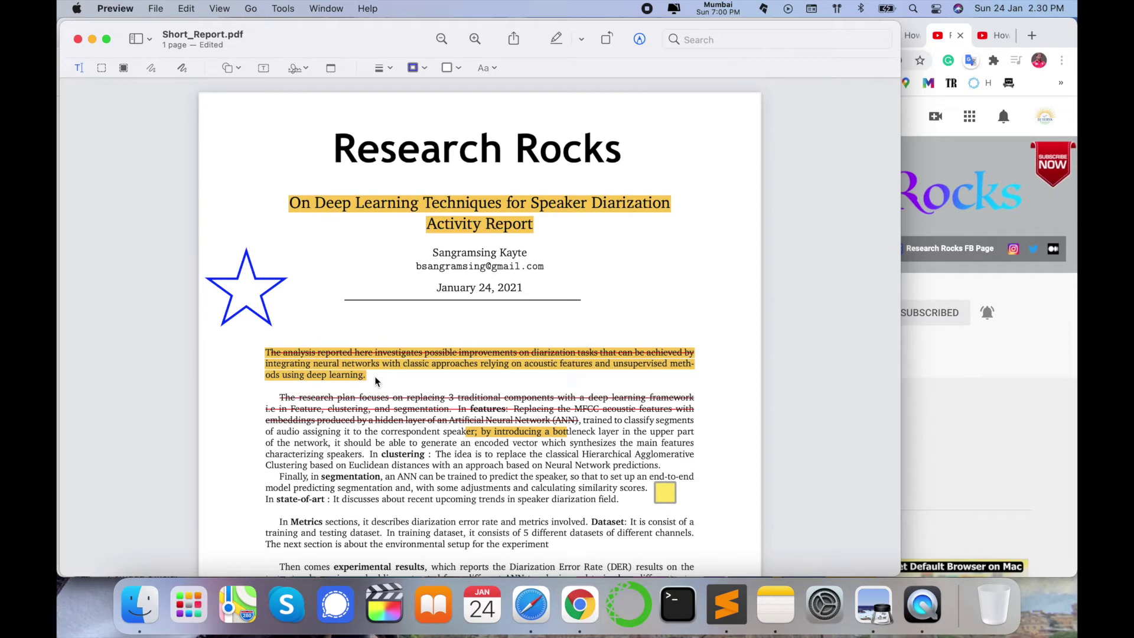
{"action": "scroll", "coordinate": [376, 381], "scroll_direction": "down", "scroll_amount": 10}
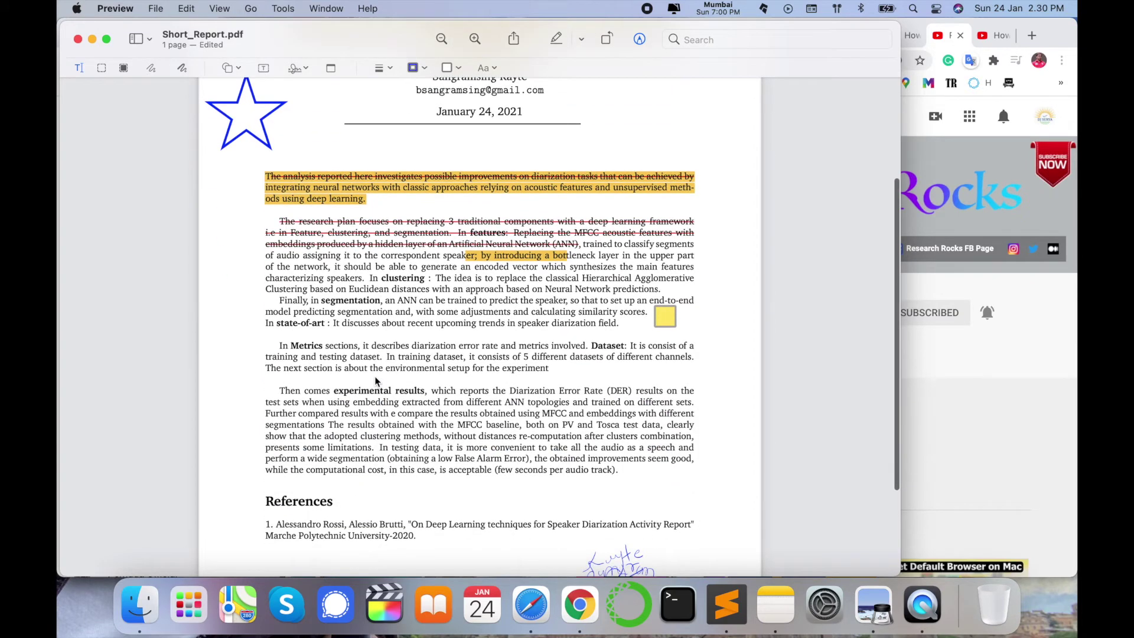
{"action": "scroll", "coordinate": [375, 377], "scroll_direction": "up", "scroll_amount": 3}
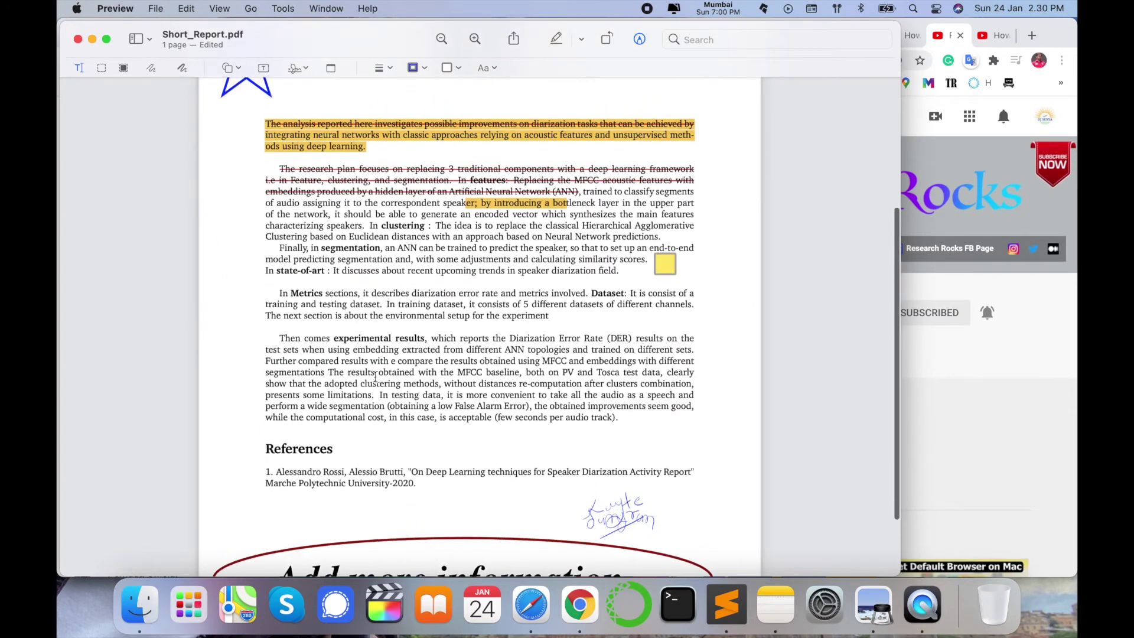
{"action": "scroll", "coordinate": [337, 322], "scroll_direction": "up", "scroll_amount": 4}
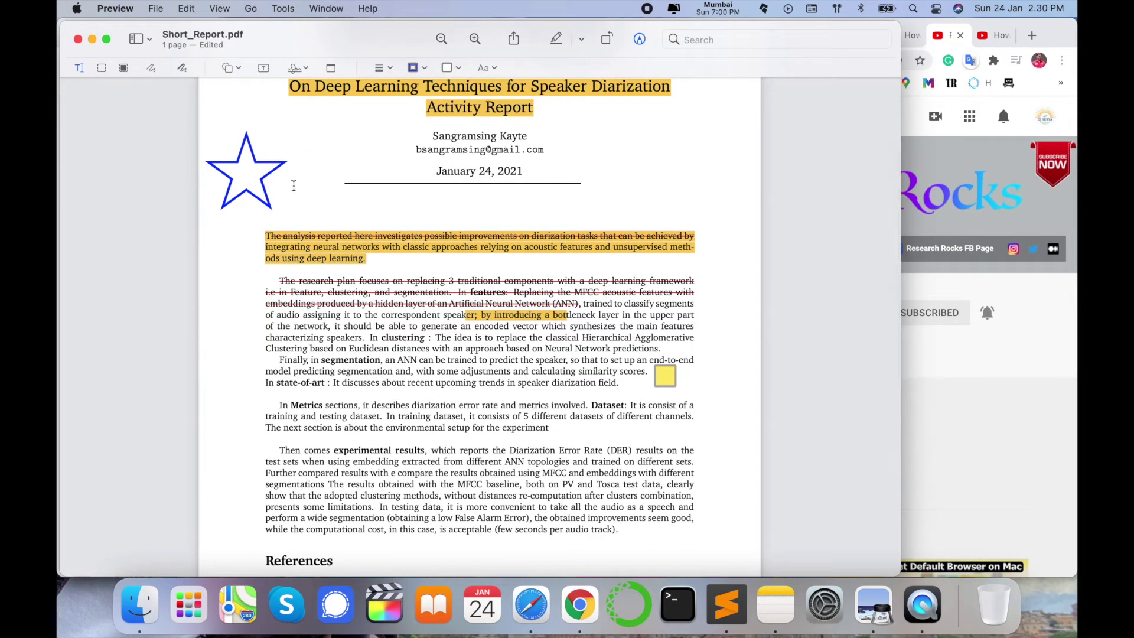
{"action": "left_click", "coordinate": [159, 10]}
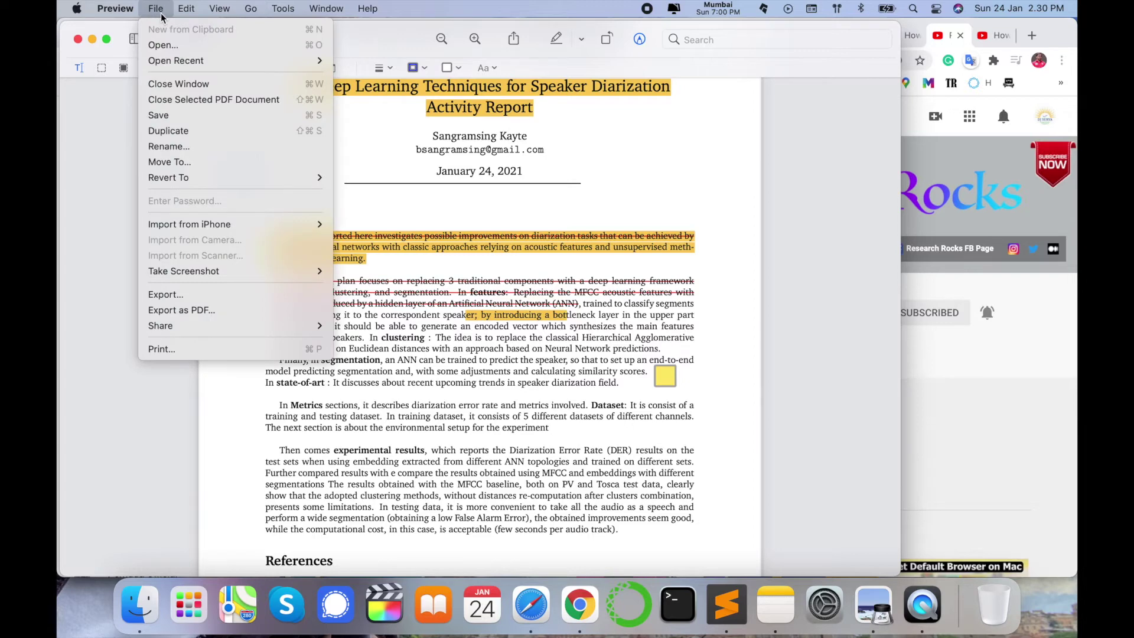
Step: Export Short_Report to the Desktop as a JPEG with quality set to Best
{"action": "left_click", "coordinate": [395, 177]}
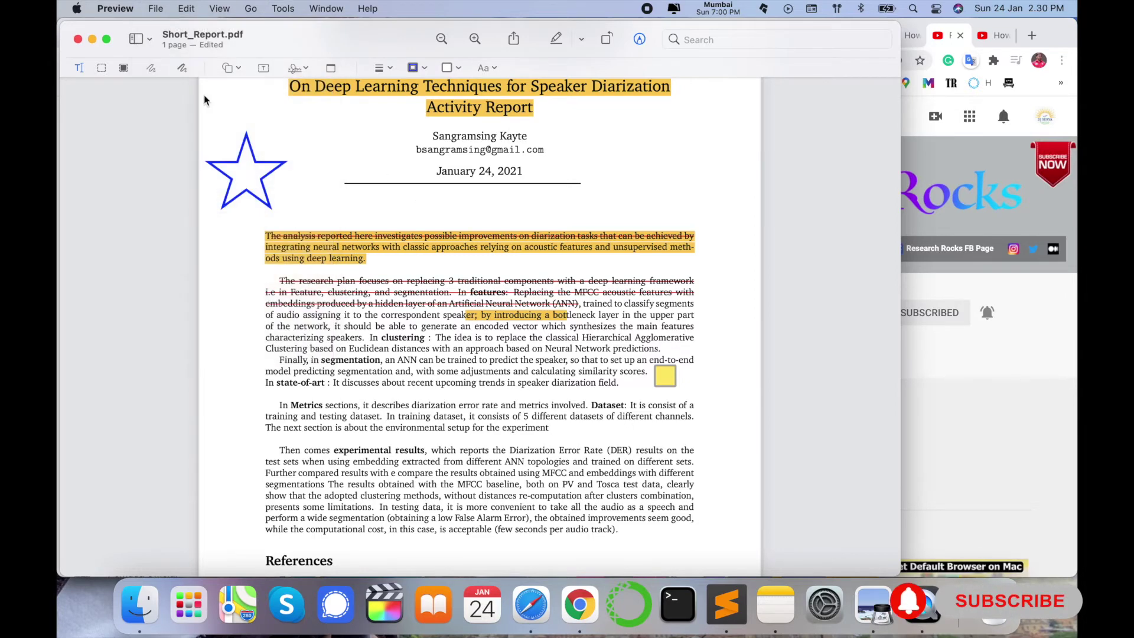
{"action": "left_click", "coordinate": [155, 8]}
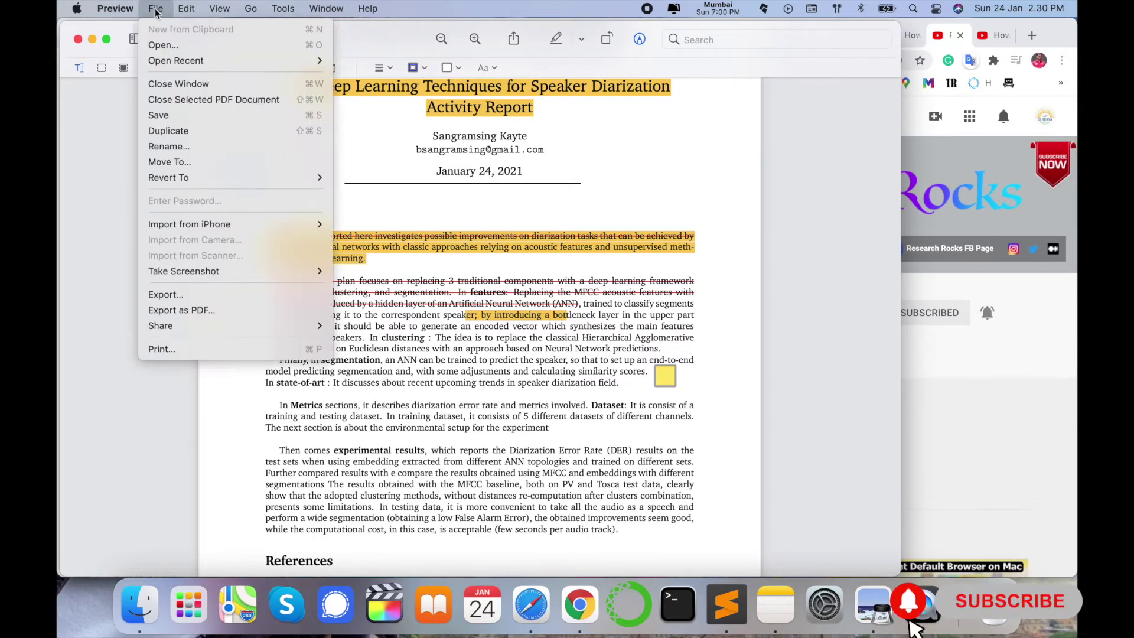
{"action": "left_click", "coordinate": [168, 296]}
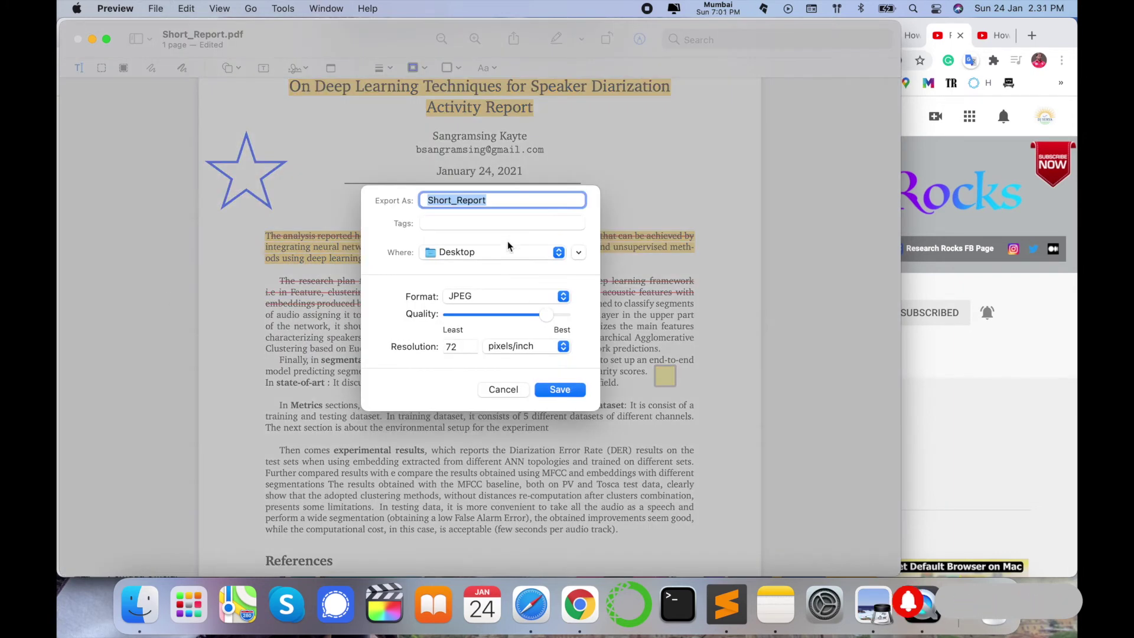
{"action": "left_click_drag", "start_coordinate": [557, 320], "coordinate": [574, 321]}
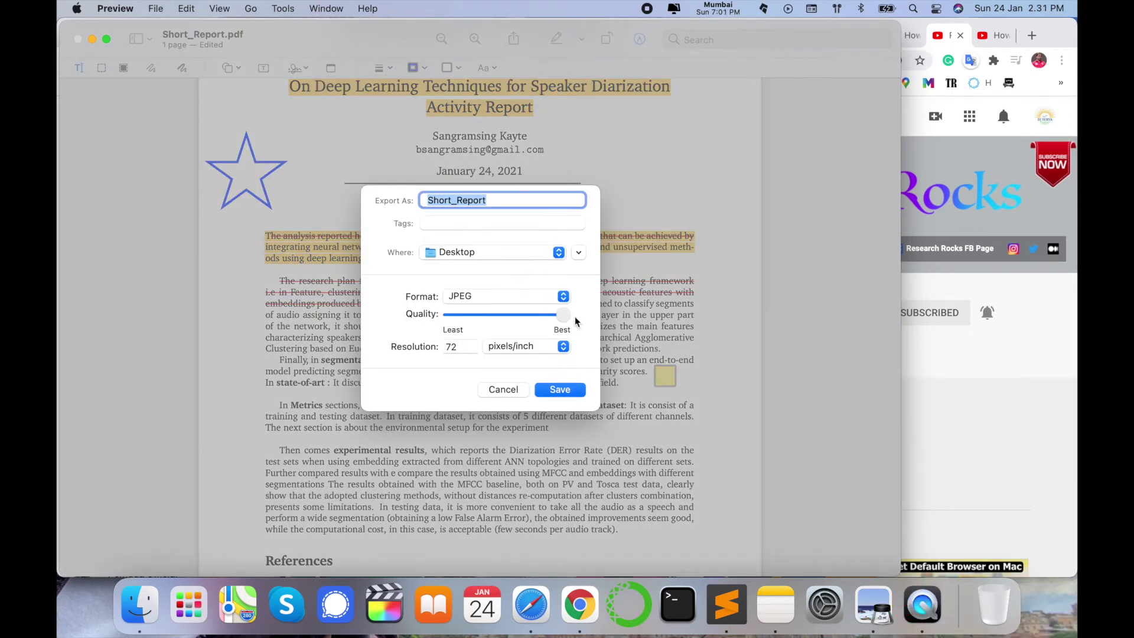
{"action": "left_click", "coordinate": [560, 390]}
{"action": "left_click", "coordinate": [139, 605]}
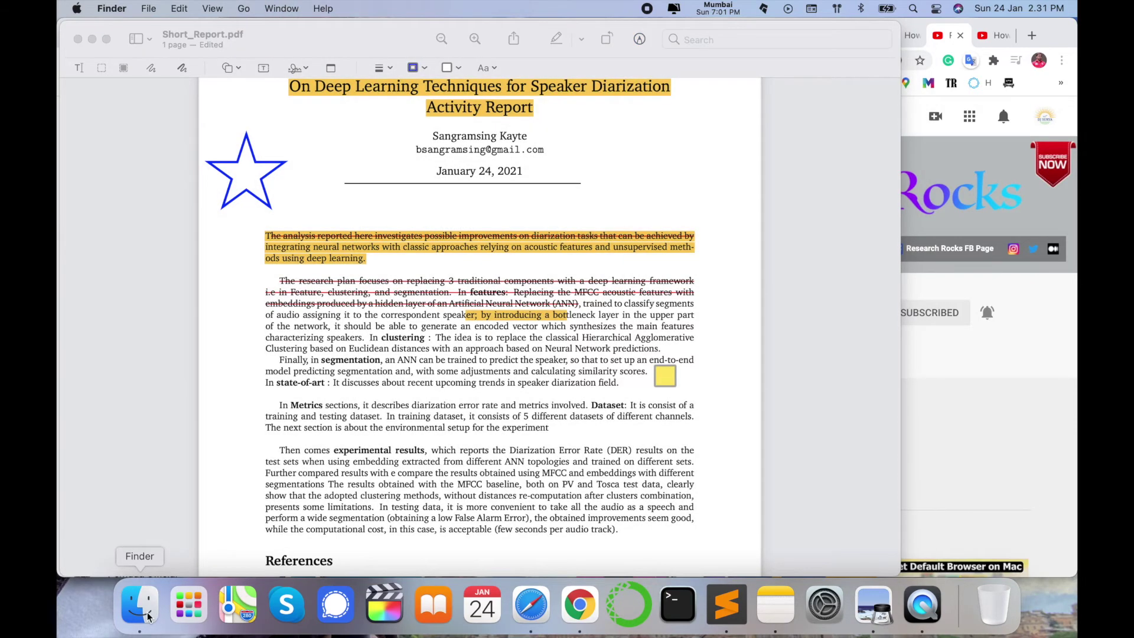
{"action": "double_click", "coordinate": [614, 138]}
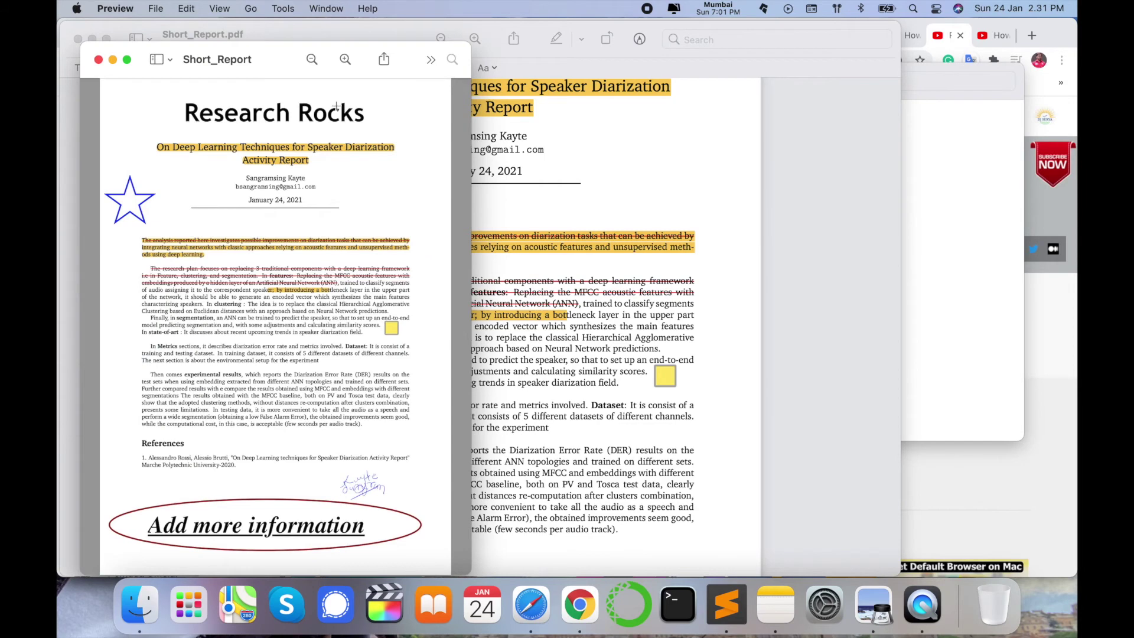
{"action": "left_click", "coordinate": [217, 59]}
{"action": "key", "text": "Escape"}
{"action": "left_click_drag", "start_coordinate": [286, 59], "coordinate": [555, 57]}
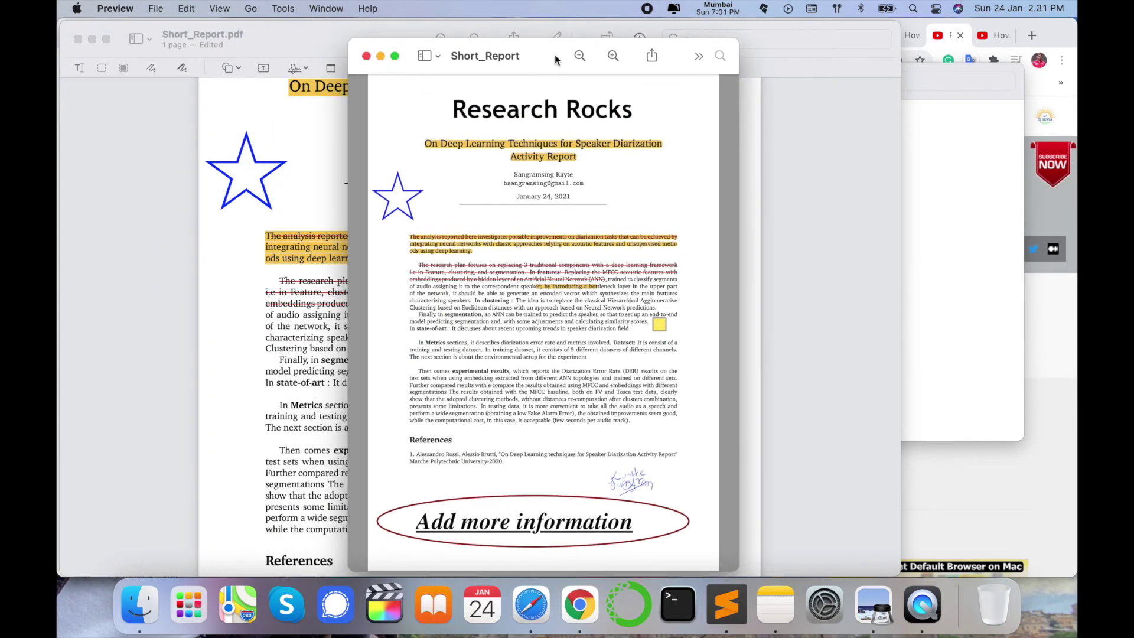
{"action": "left_click", "coordinate": [155, 8]}
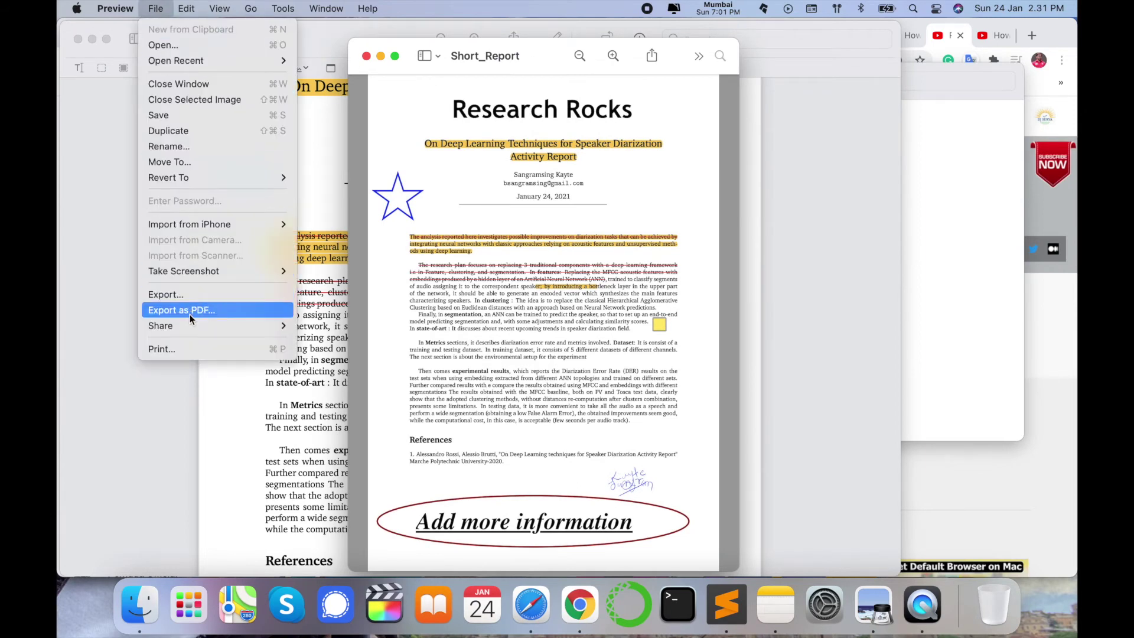
{"action": "left_click", "coordinate": [187, 294]}
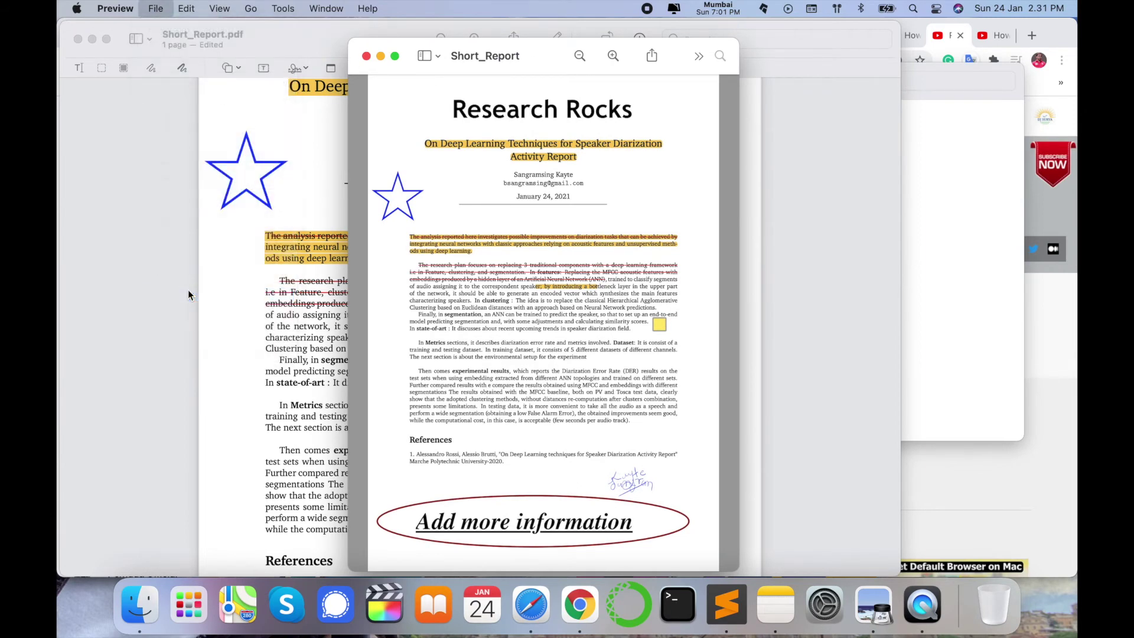
{"action": "left_click", "coordinate": [556, 306]}
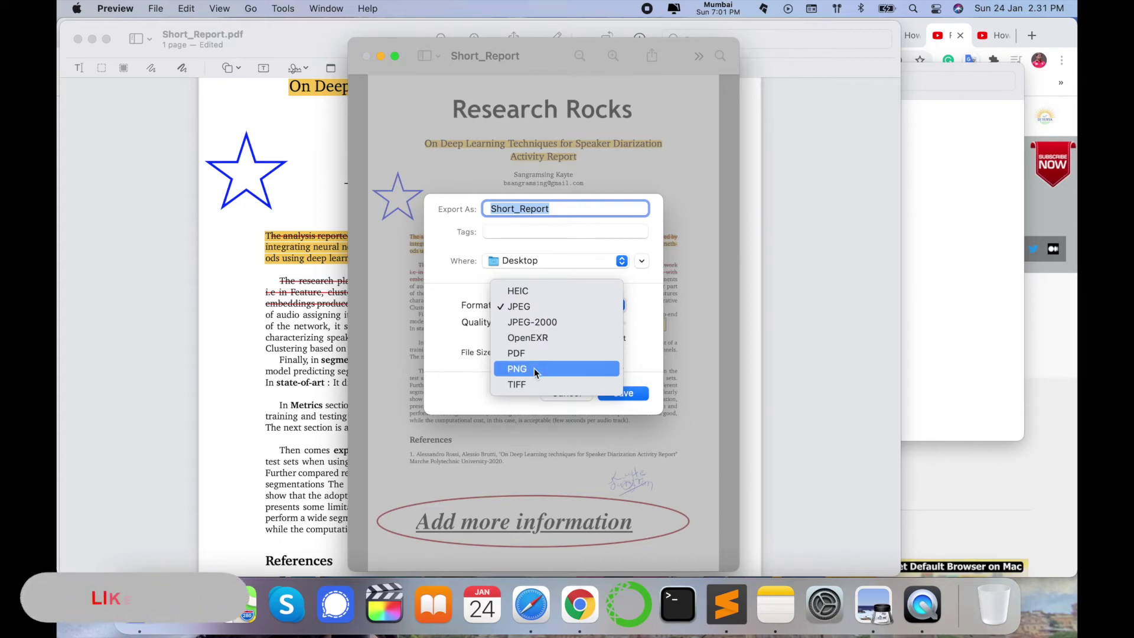
{"action": "left_click", "coordinate": [549, 406]}
{"action": "left_click", "coordinate": [566, 393]}
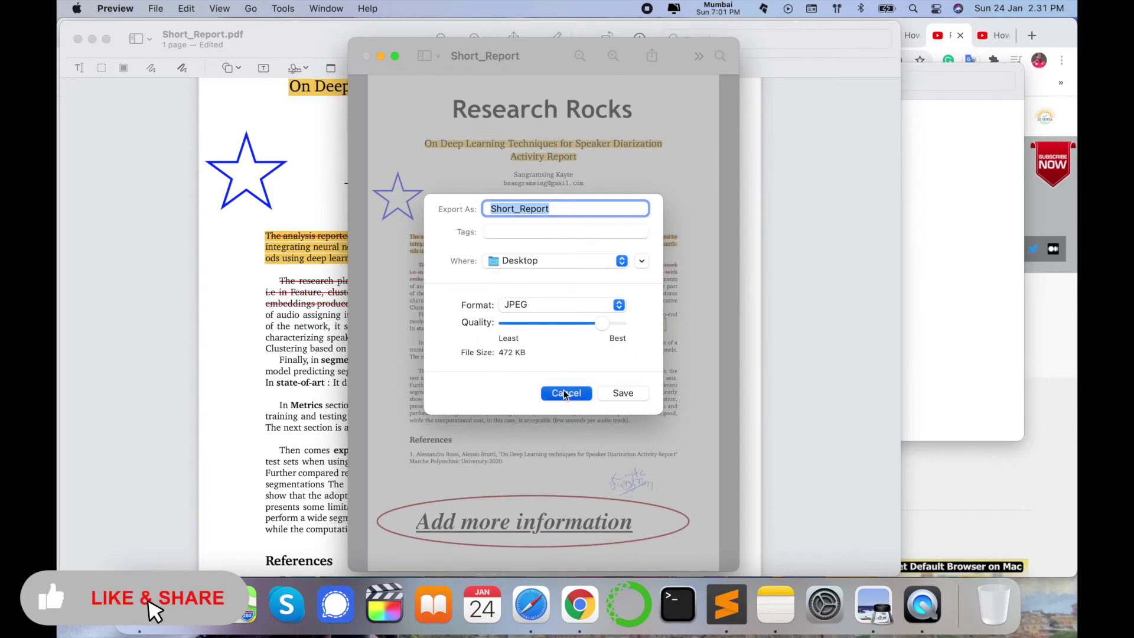
{"action": "left_click", "coordinate": [367, 56]}
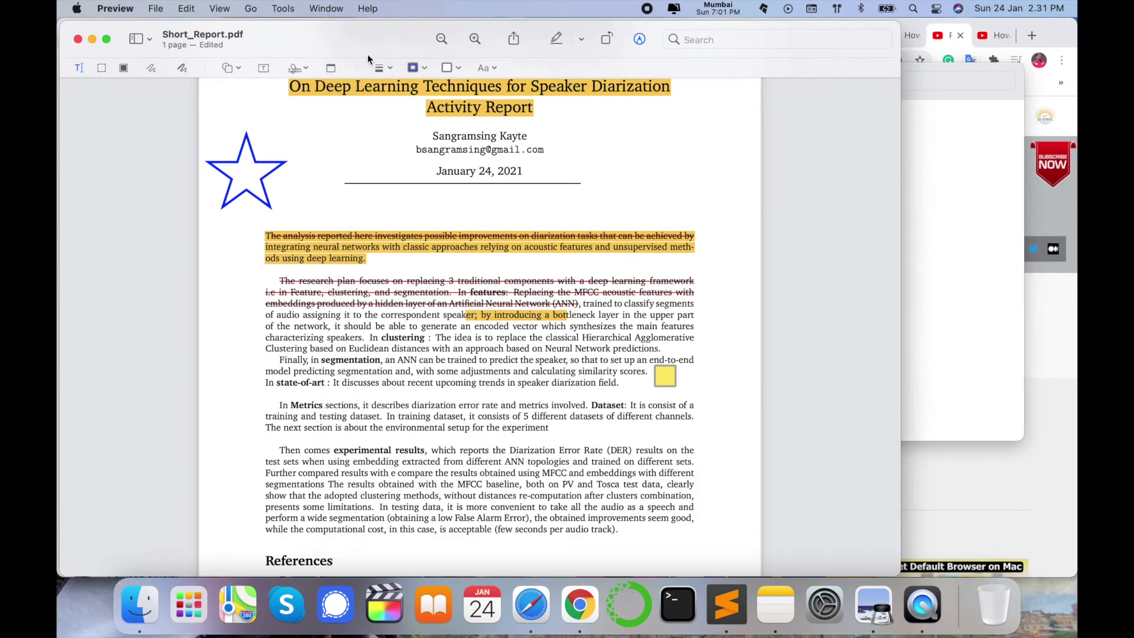
Step: Close the PDF, open i.jpg and convert it to PNG
{"action": "left_click", "coordinate": [78, 39]}
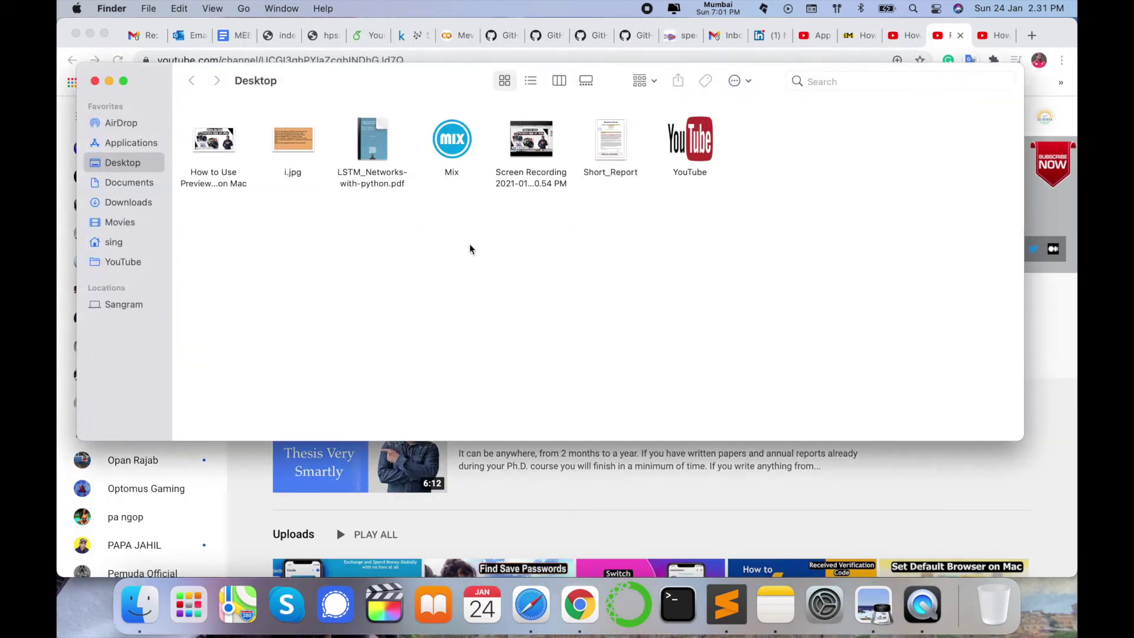
{"action": "double_click", "coordinate": [219, 142]}
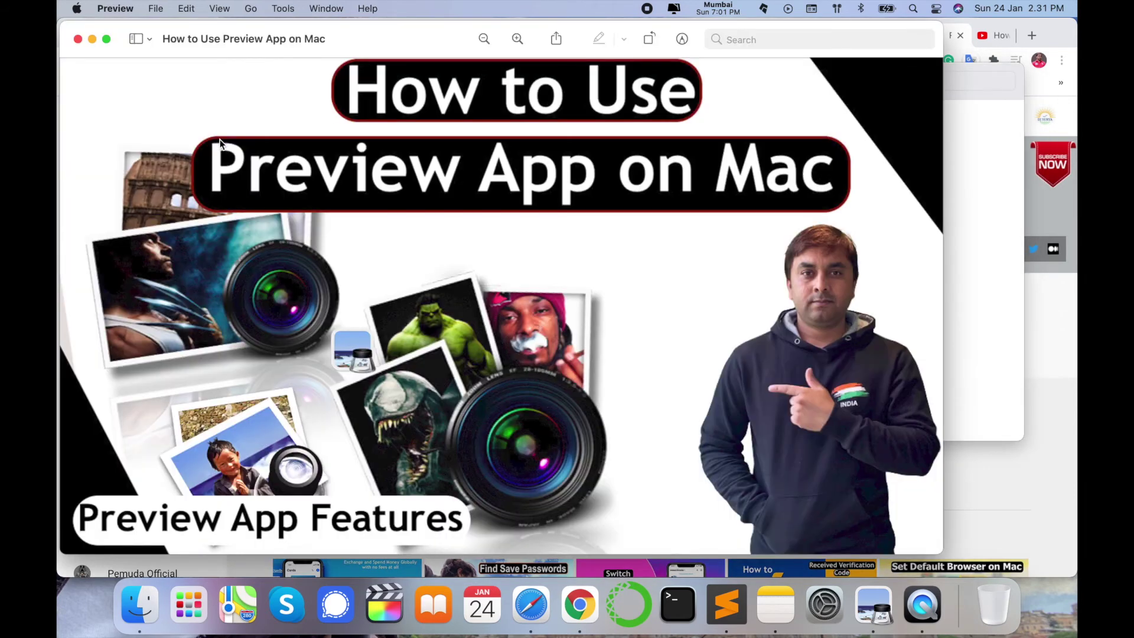
{"action": "left_click", "coordinate": [77, 39]}
{"action": "double_click", "coordinate": [300, 151]}
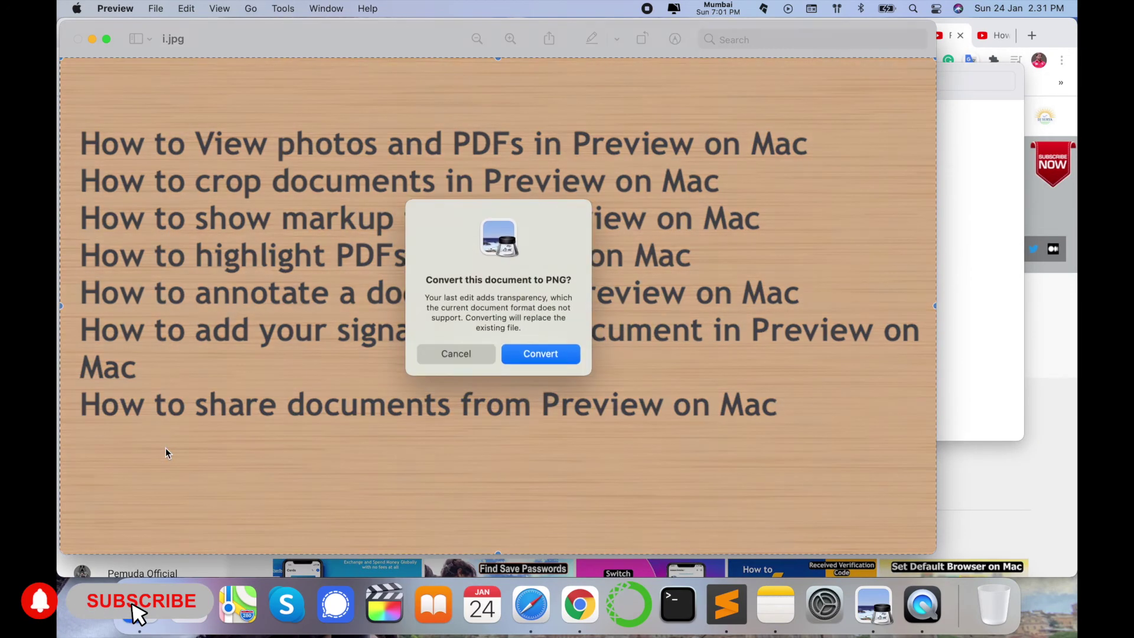
{"action": "left_click", "coordinate": [165, 448]}
{"action": "left_click", "coordinate": [530, 356]}
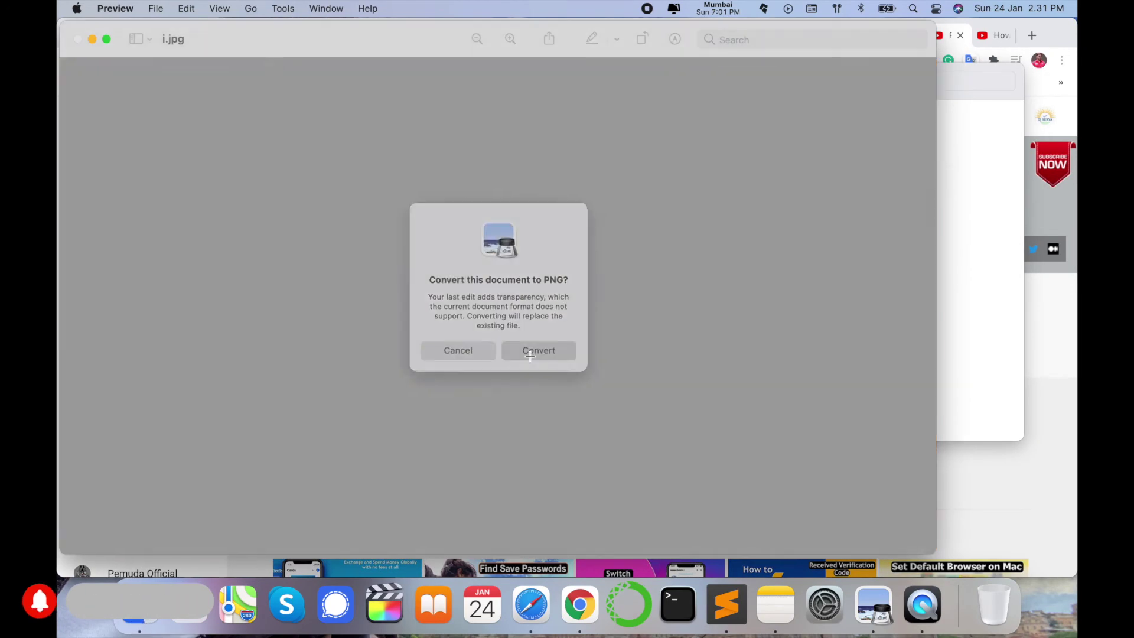
Step: Cover the canvas with a white rectangle, then close and reopen i.png
{"action": "left_click", "coordinate": [675, 39]}
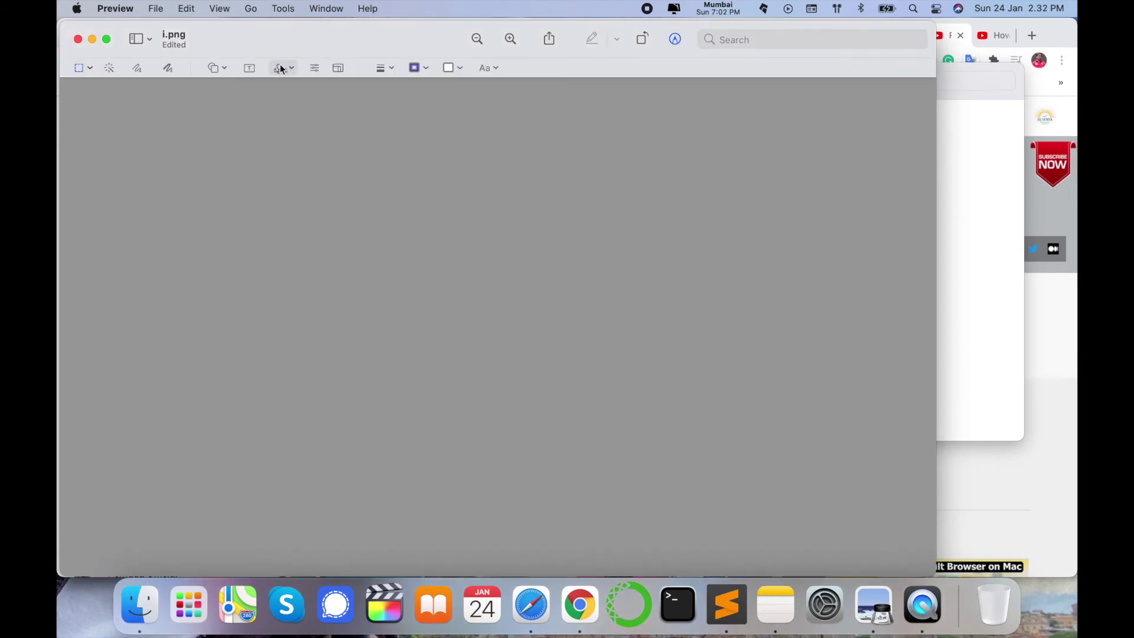
{"action": "left_click", "coordinate": [226, 70]}
{"action": "left_click", "coordinate": [222, 121]}
{"action": "left_click_drag", "start_coordinate": [228, 215], "coordinate": [936, 575]}
{"action": "left_click", "coordinate": [81, 39]}
{"action": "double_click", "coordinate": [296, 132]}
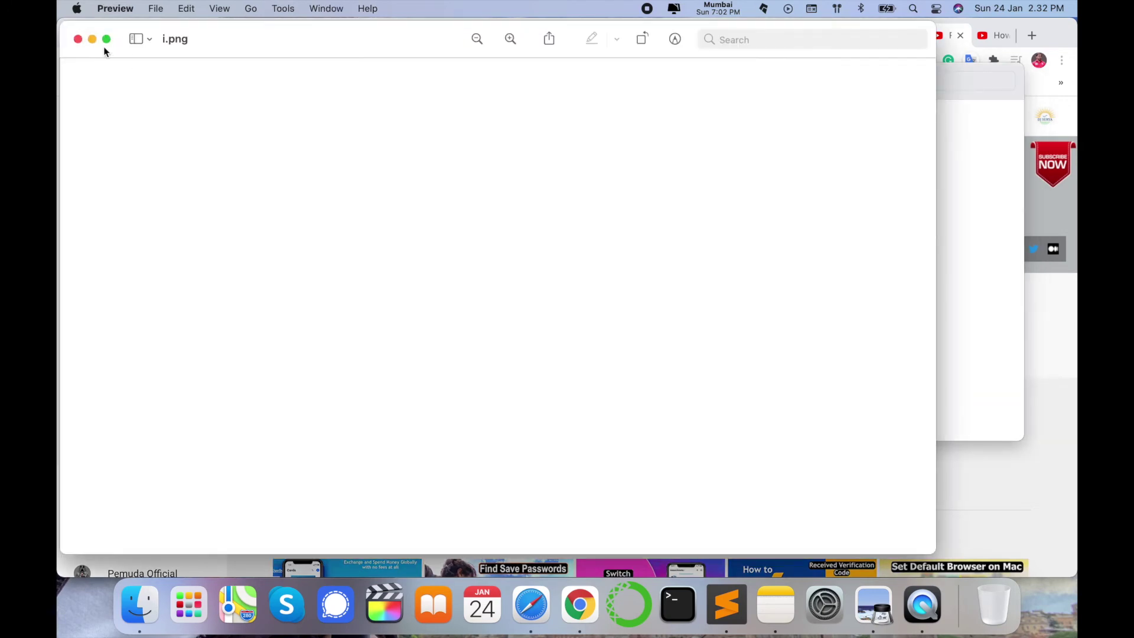
Step: Paste 'How to Use Preview on Mac' into a text box near the top of i.png
{"action": "left_click", "coordinate": [727, 603]}
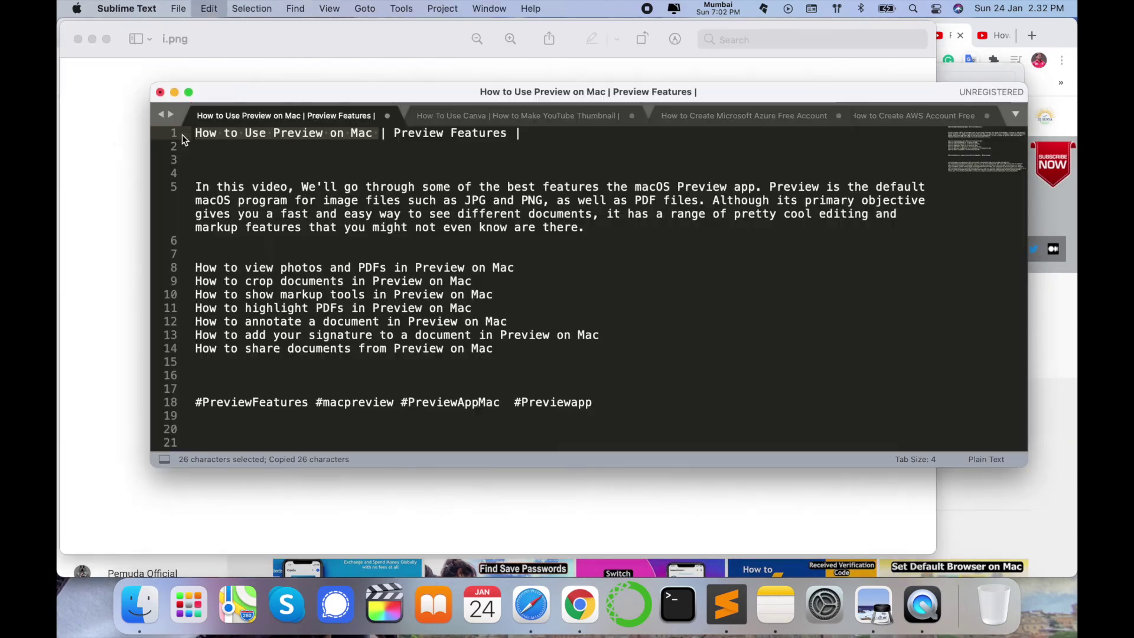
{"action": "left_click", "coordinate": [668, 47]}
{"action": "left_click", "coordinate": [676, 42]}
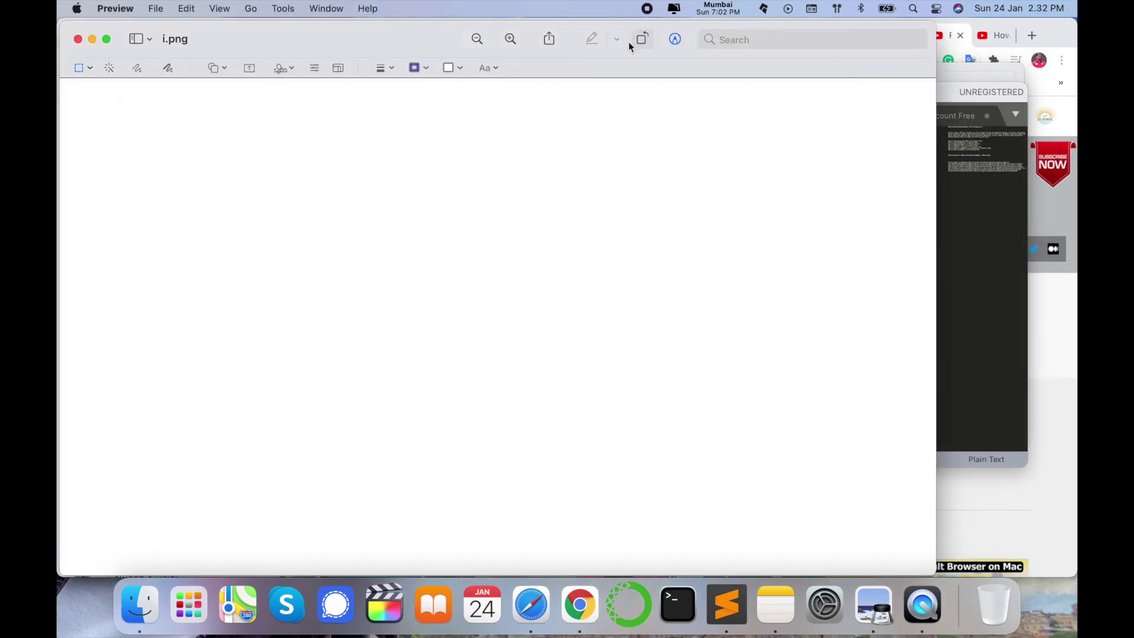
{"action": "left_click", "coordinate": [256, 69]}
{"action": "type", "text": "How to Use Preview on Mac"}
{"action": "left_click_drag", "start_coordinate": [577, 342], "coordinate": [325, 159]}
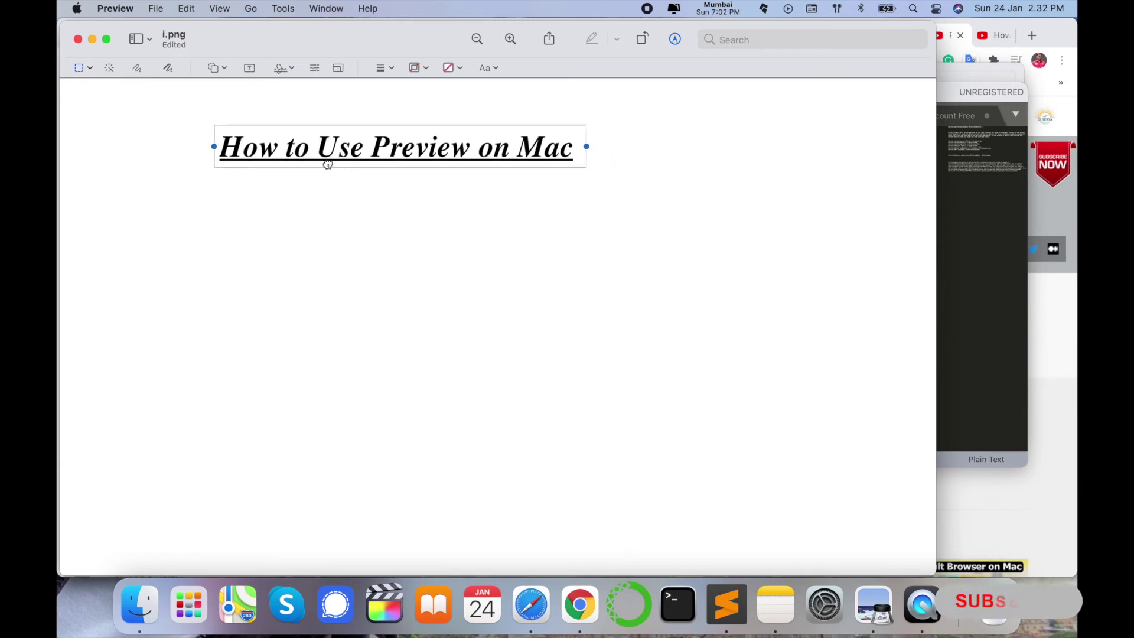
Step: Remove italic and underline, and set the title to Trebuchet MS at 60 pt
{"action": "left_click", "coordinate": [498, 68]}
{"action": "left_click", "coordinate": [547, 120]}
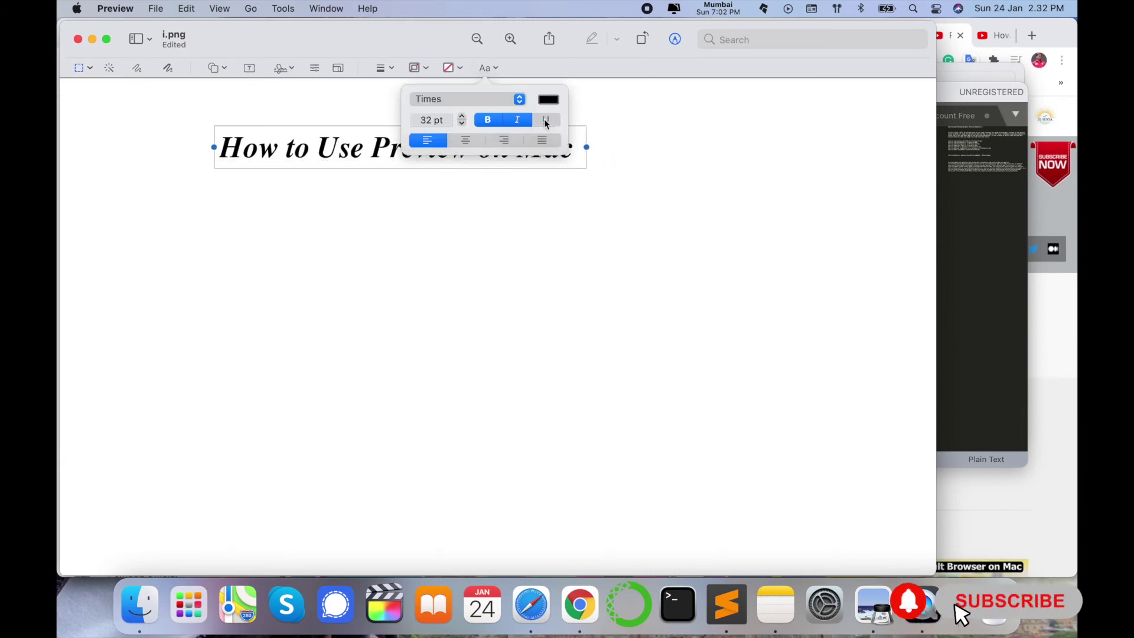
{"action": "left_click", "coordinate": [518, 120]}
{"action": "left_click", "coordinate": [481, 99]}
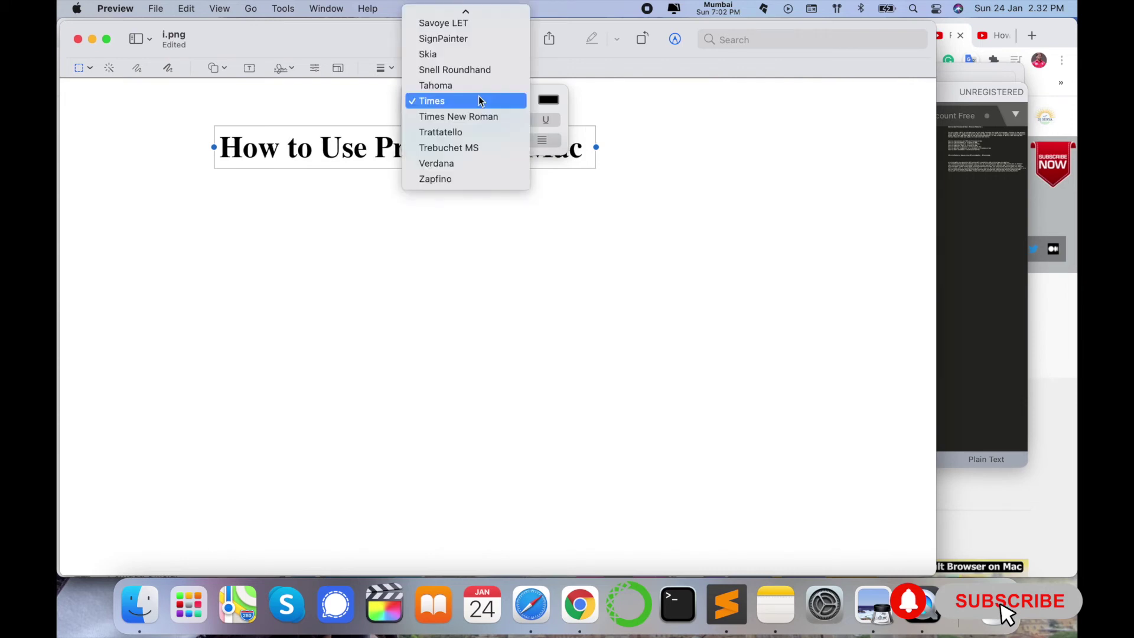
{"action": "left_click", "coordinate": [451, 145]}
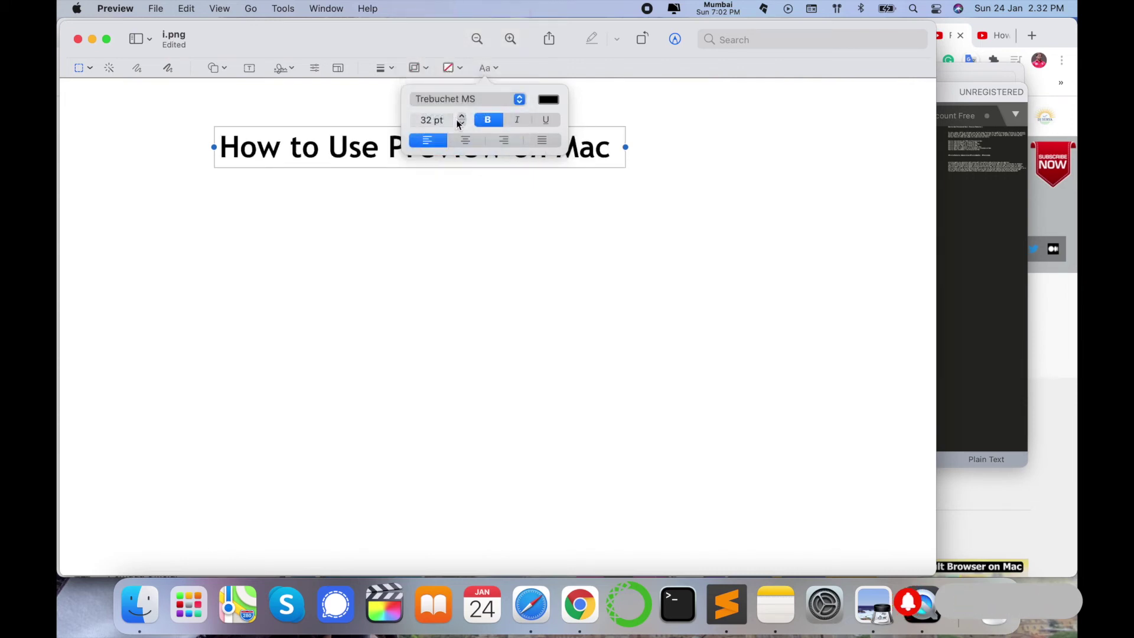
{"action": "double_click", "coordinate": [425, 121]}
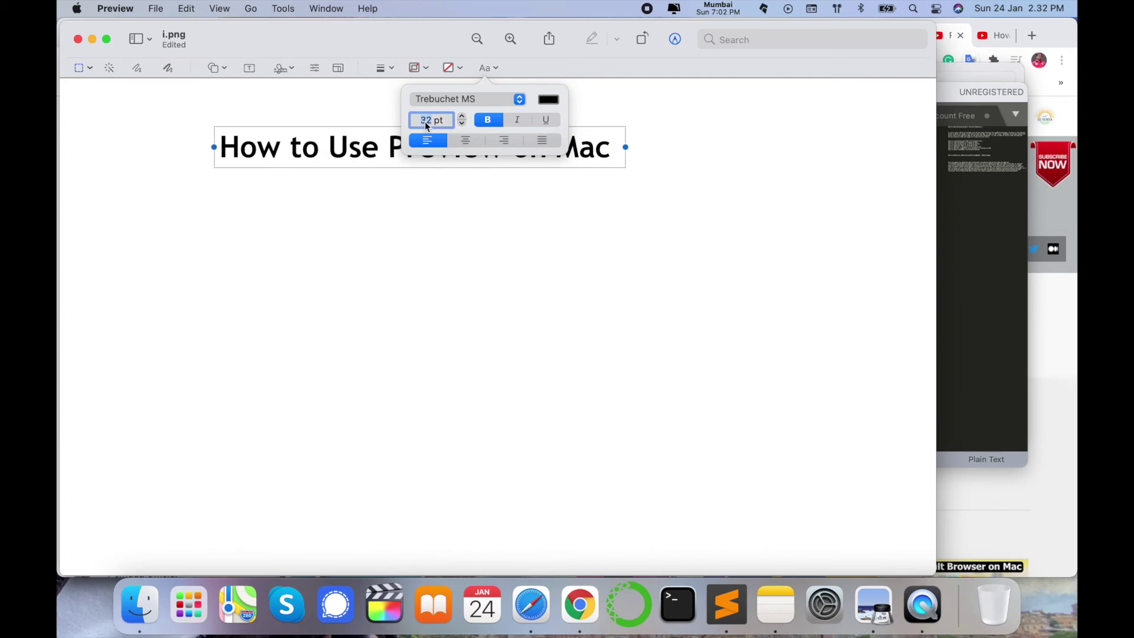
{"action": "type", "text": "60"}
{"action": "key", "text": "Return"}
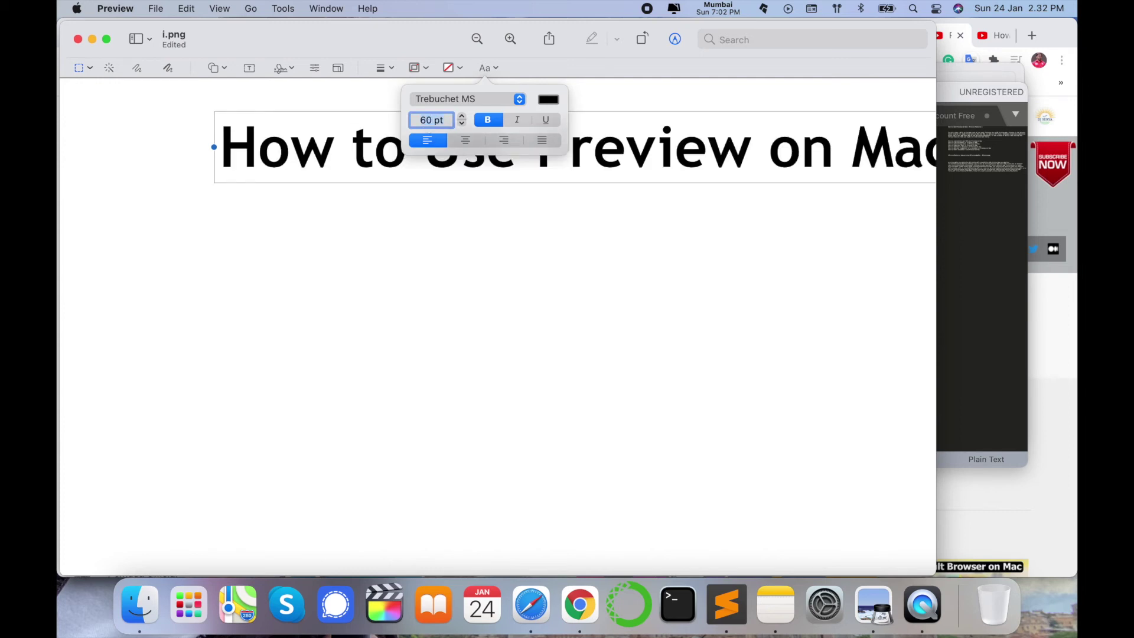
Step: Reposition the title up and left and centre-align its text
{"action": "left_click_drag", "start_coordinate": [559, 141], "coordinate": [445, 127]}
{"action": "left_click", "coordinate": [419, 144]}
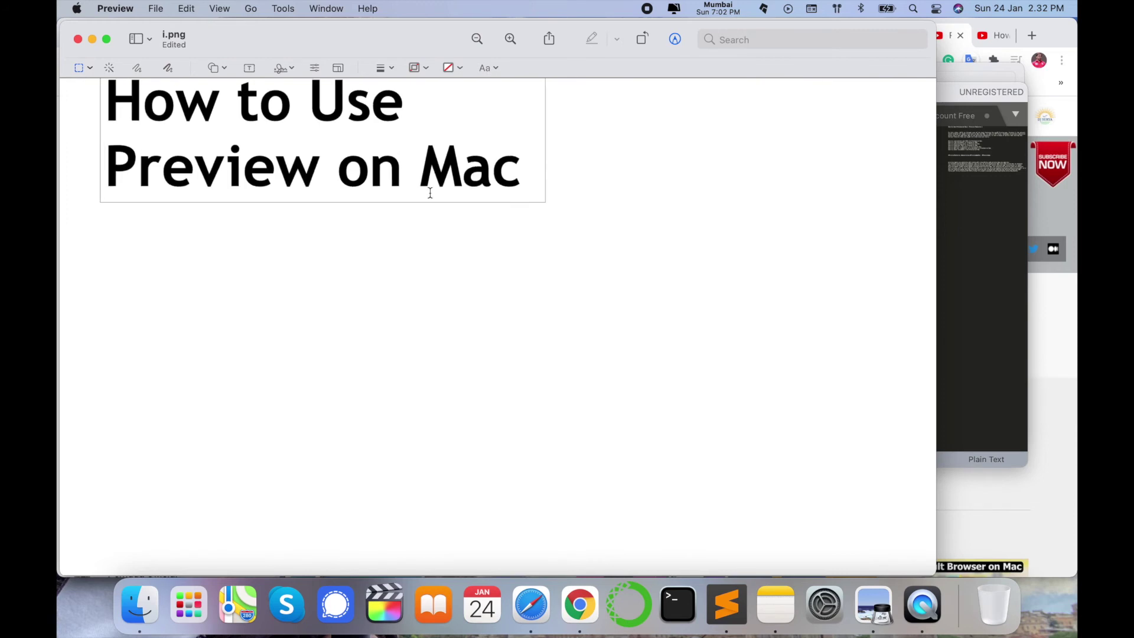
{"action": "key", "text": "super+a"}
{"action": "left_click", "coordinate": [496, 68]}
{"action": "left_click", "coordinate": [466, 140]}
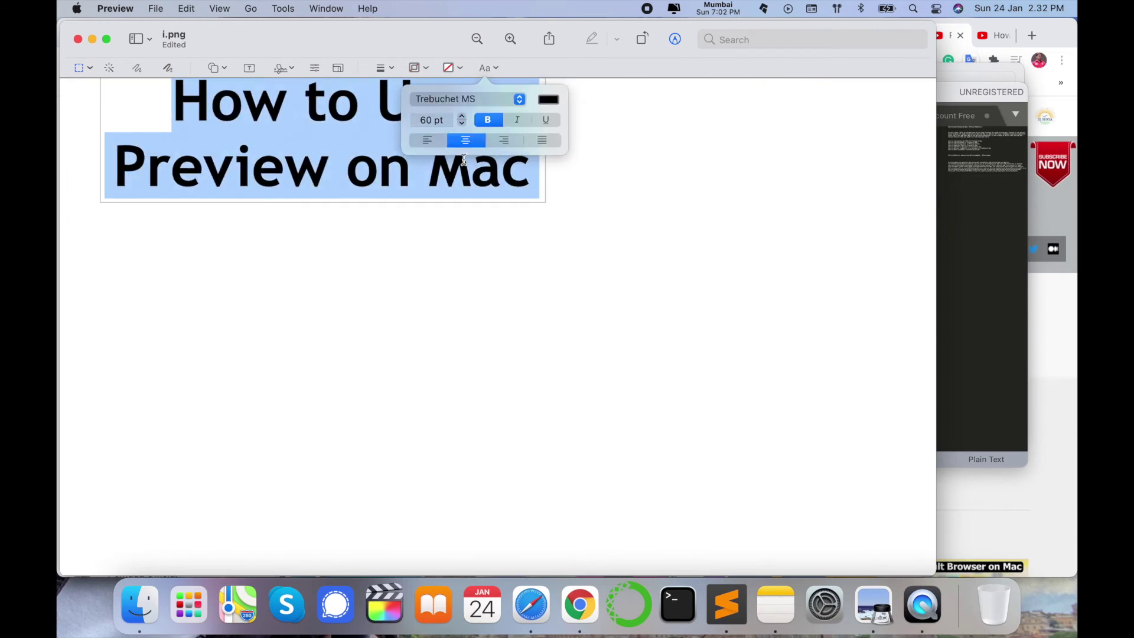
{"action": "key", "text": "Escape"}
{"action": "left_click", "coordinate": [140, 605]}
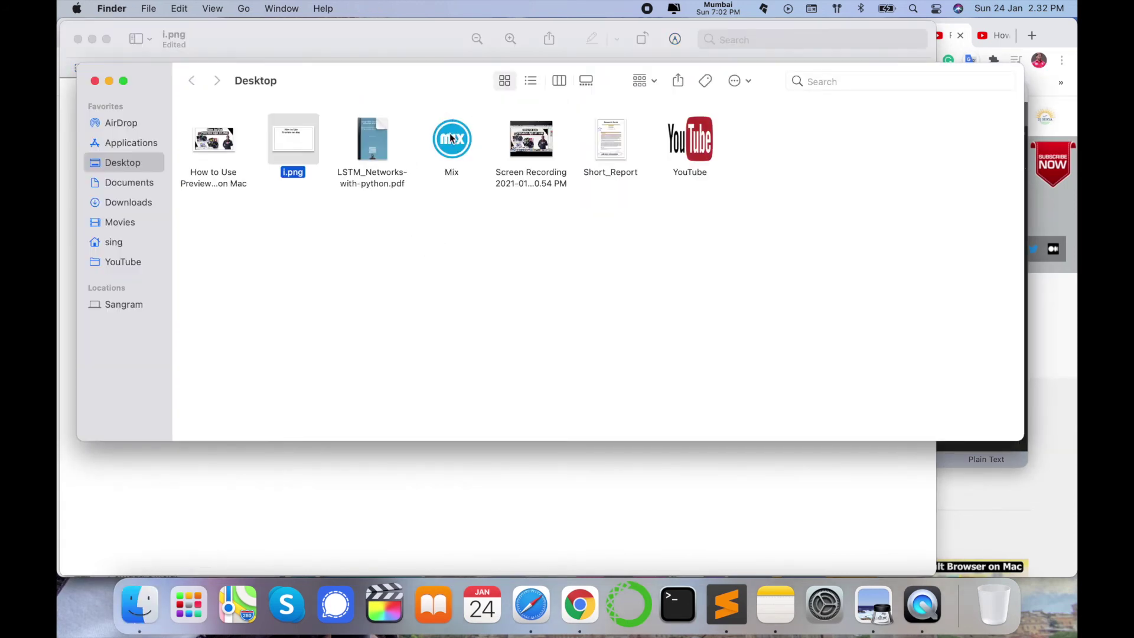
Step: Paste the A30.png presenter cutout from Mix > A into i.png at the lower right
{"action": "double_click", "coordinate": [449, 133]}
{"action": "double_click", "coordinate": [212, 127]}
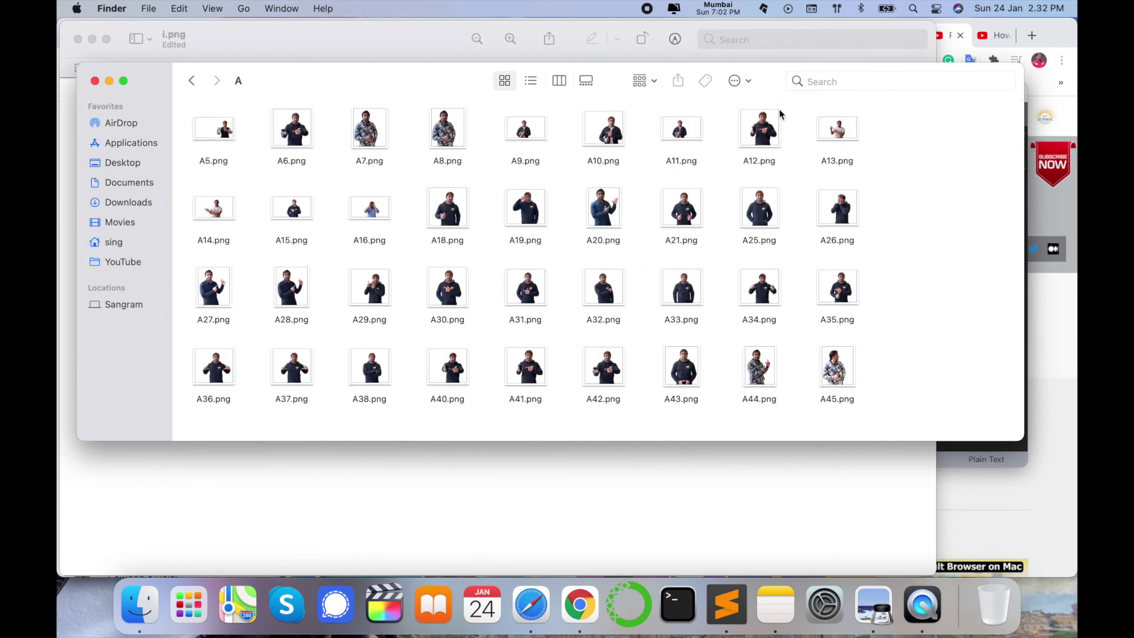
{"action": "double_click", "coordinate": [447, 289]}
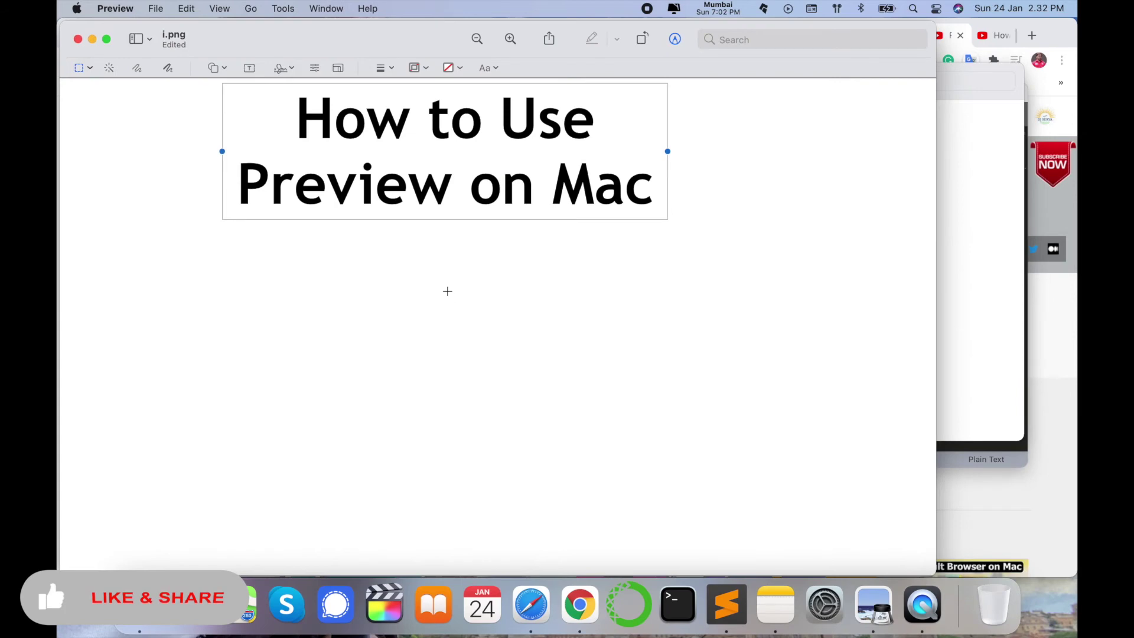
{"action": "key", "text": "super+w"}
{"action": "key", "text": "super+v"}
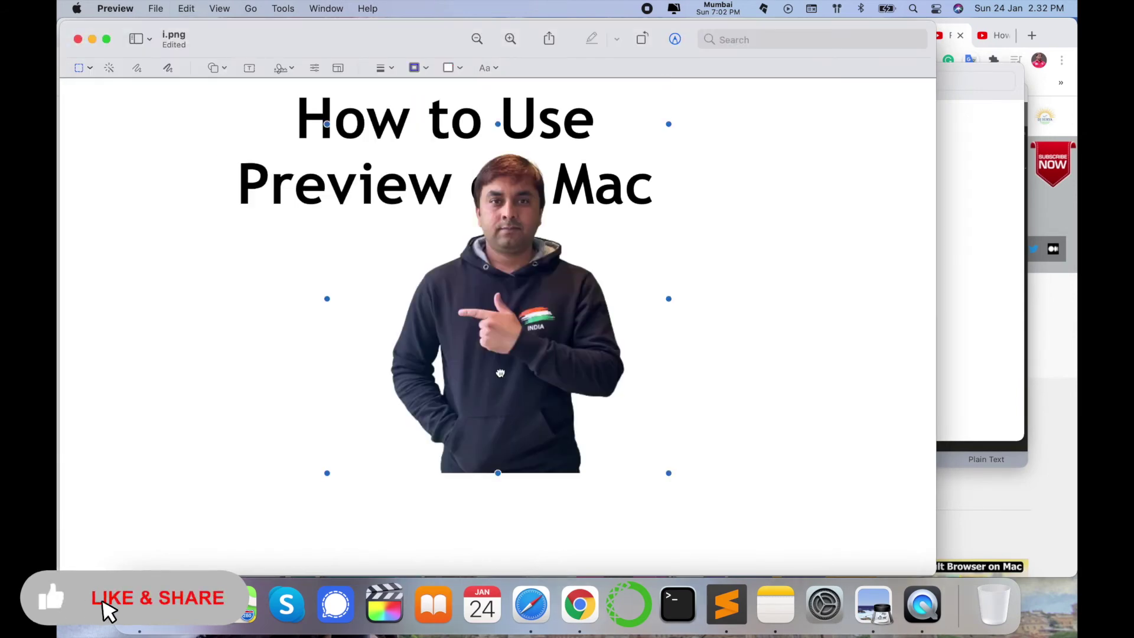
{"action": "left_click_drag", "start_coordinate": [507, 423], "coordinate": [816, 483]}
Step: Paste the Preview logo into i.png, resize it and centre it below the title
{"action": "left_click", "coordinate": [448, 154]}
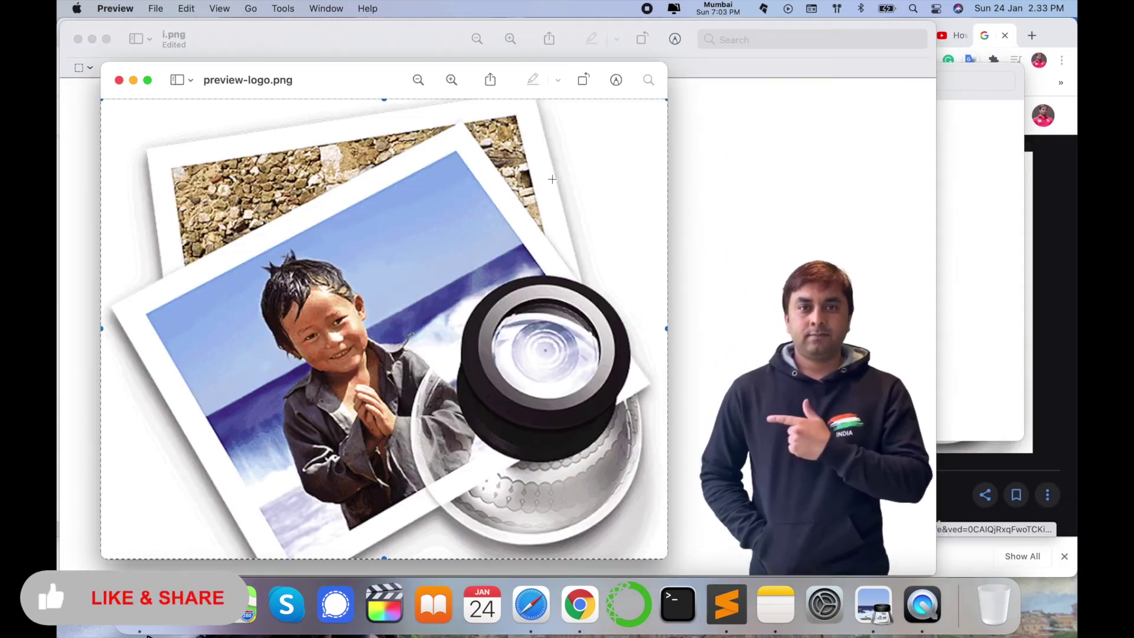
{"action": "key", "text": "super+w"}
{"action": "key", "text": "super+v"}
{"action": "left_click_drag", "start_coordinate": [675, 144], "coordinate": [417, 324]}
{"action": "left_click_drag", "start_coordinate": [239, 451], "coordinate": [352, 378]}
{"action": "mouse_move", "coordinate": [482, 280]}
{"action": "left_mouse_down"}
{"action": "mouse_move", "coordinate": [519, 253]}
{"action": "mouse_move", "coordinate": [500, 266]}
{"action": "left_mouse_up"}
{"action": "left_click_drag", "start_coordinate": [361, 332], "coordinate": [401, 329]}
{"action": "left_click", "coordinate": [140, 604]}
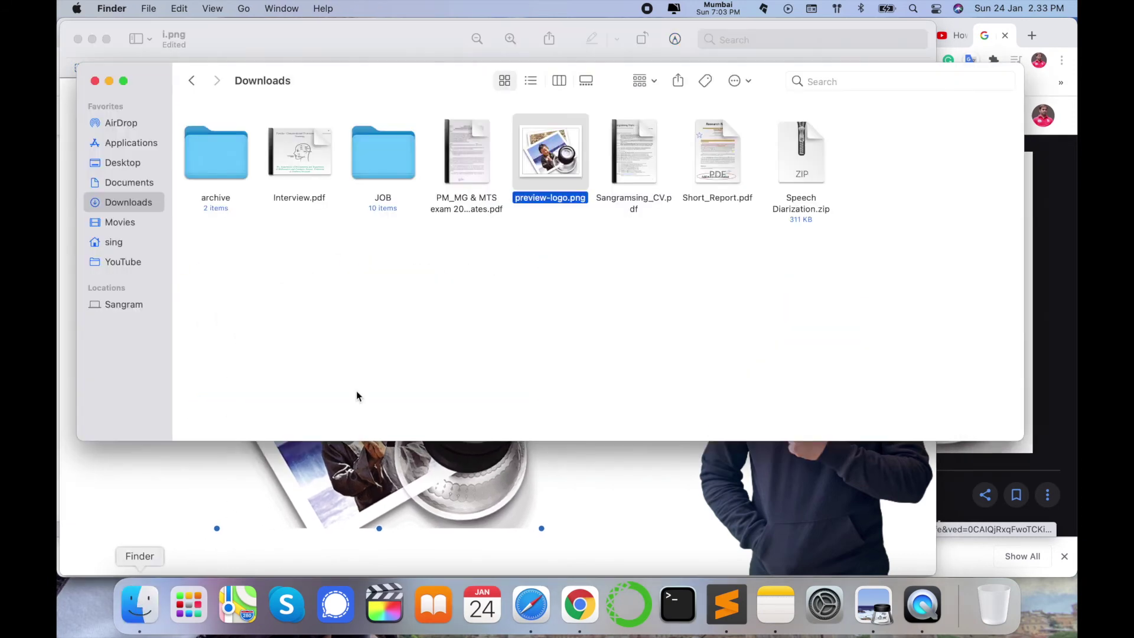
Step: Browse to Desktop > YouTube > Thumbnail and preview the Apple Notes thumbnail
{"action": "left_click", "coordinate": [116, 164]}
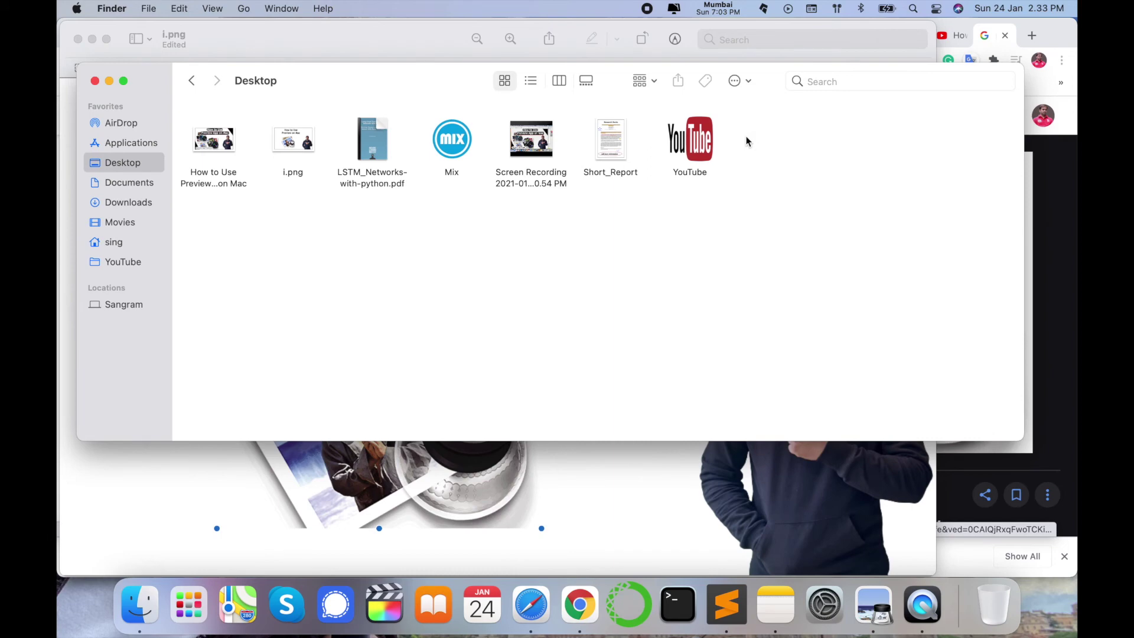
{"action": "double_click", "coordinate": [690, 139]}
{"action": "double_click", "coordinate": [863, 131]}
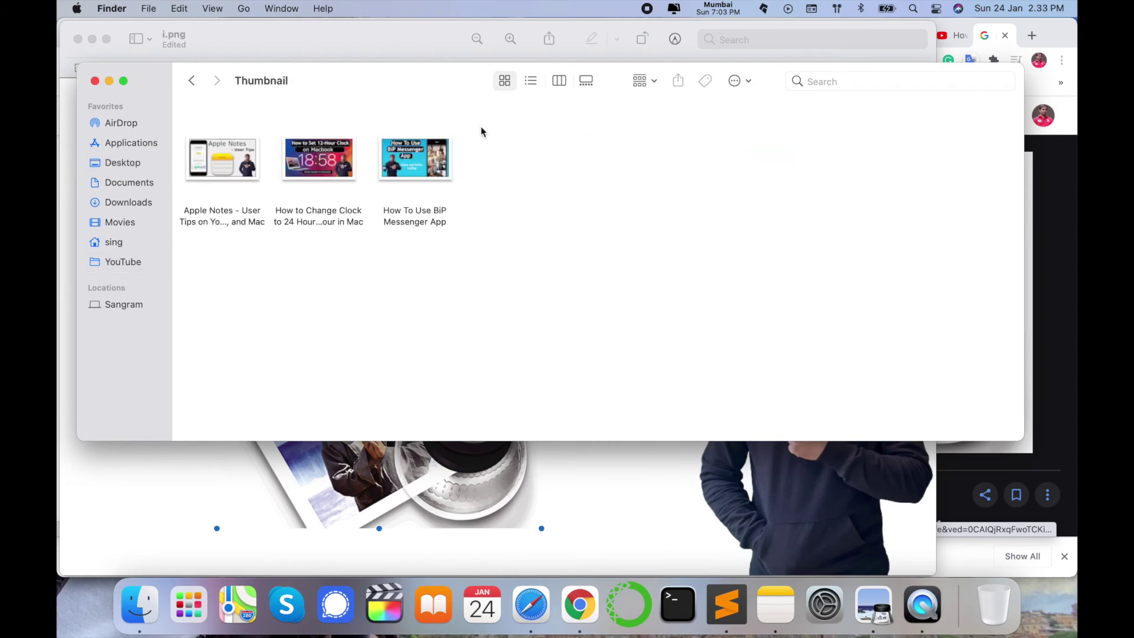
{"action": "double_click", "coordinate": [243, 156]}
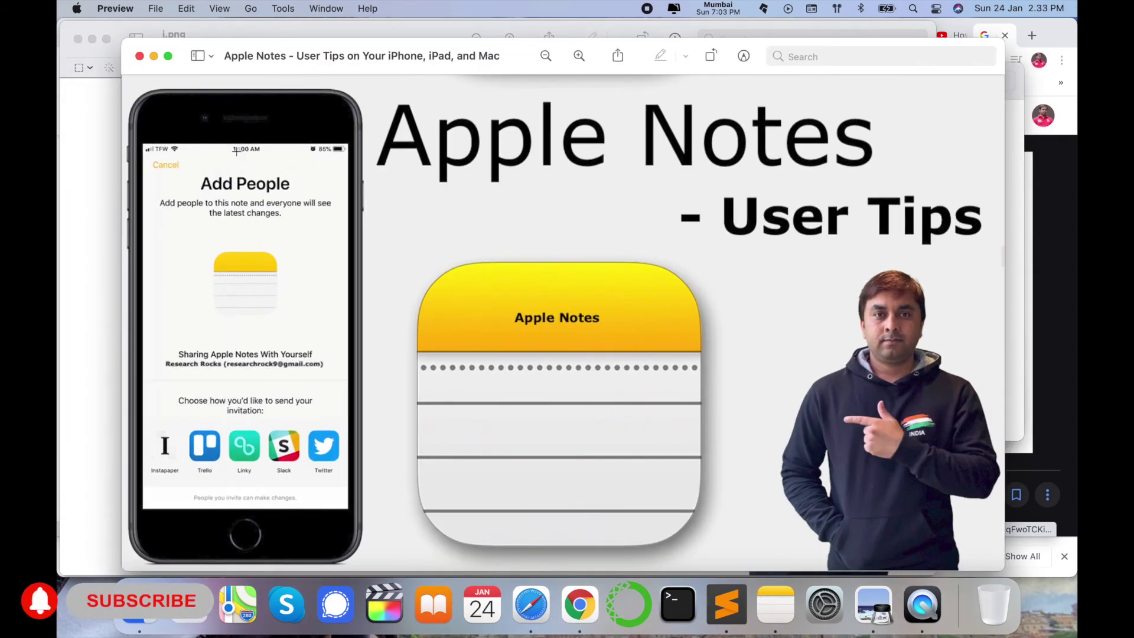
{"action": "left_click", "coordinate": [140, 56]}
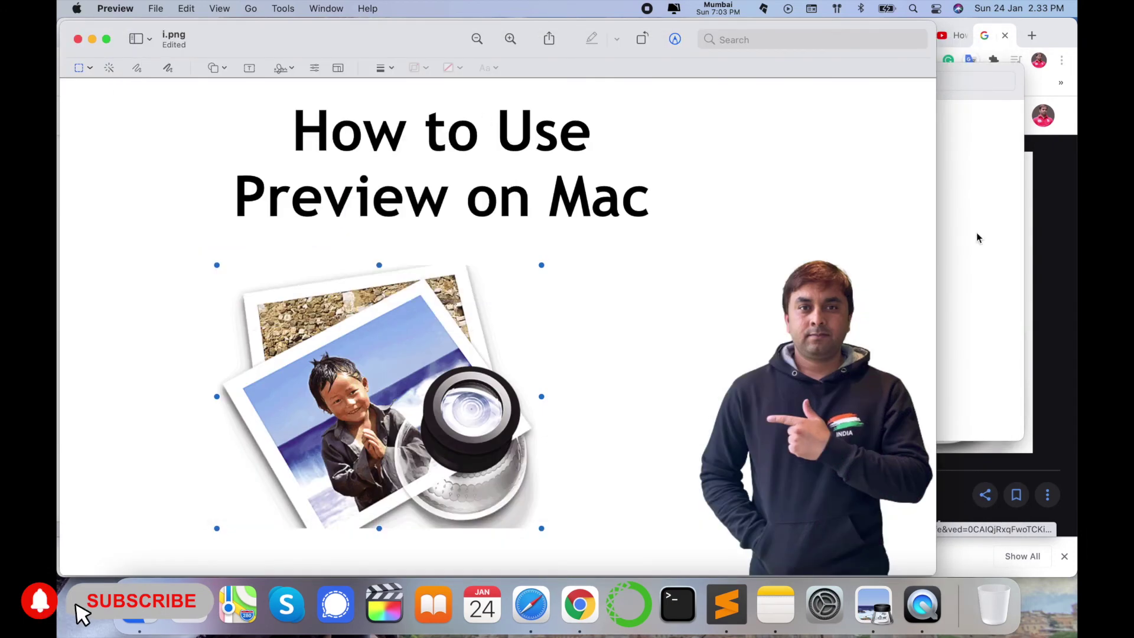
{"action": "left_click", "coordinate": [1002, 256]}
Step: Preview and close the BiP Messenger and clock-format thumbnails
{"action": "left_click", "coordinate": [390, 157]}
{"action": "double_click", "coordinate": [389, 157]}
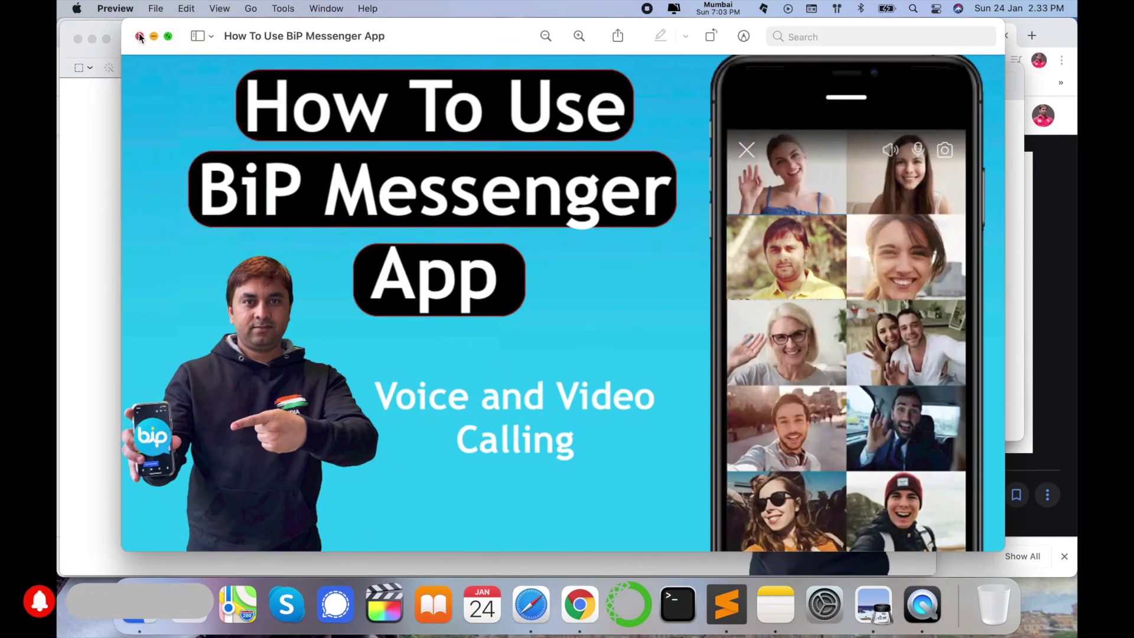
{"action": "left_click", "coordinate": [140, 36]}
{"action": "left_click", "coordinate": [985, 253]}
{"action": "double_click", "coordinate": [307, 153]}
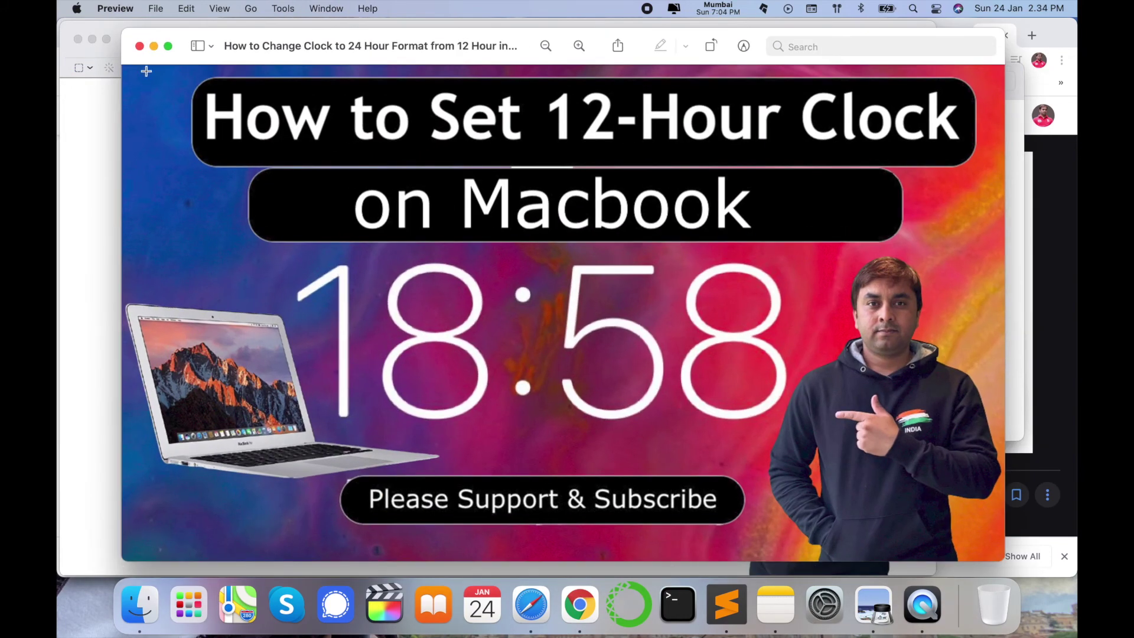
{"action": "left_click", "coordinate": [140, 46]}
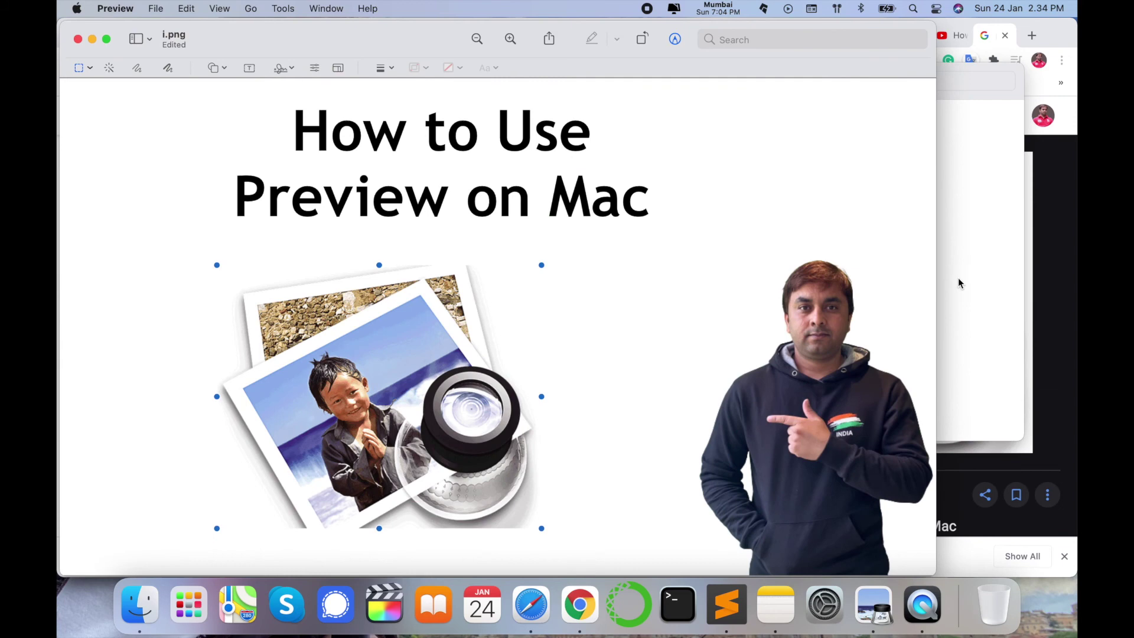
{"action": "left_click", "coordinate": [959, 283]}
Step: Close the Canva, i.png, preview-logo.png and A30.png windows, then open How to Create AWS Account
{"action": "left_click", "coordinate": [191, 83]}
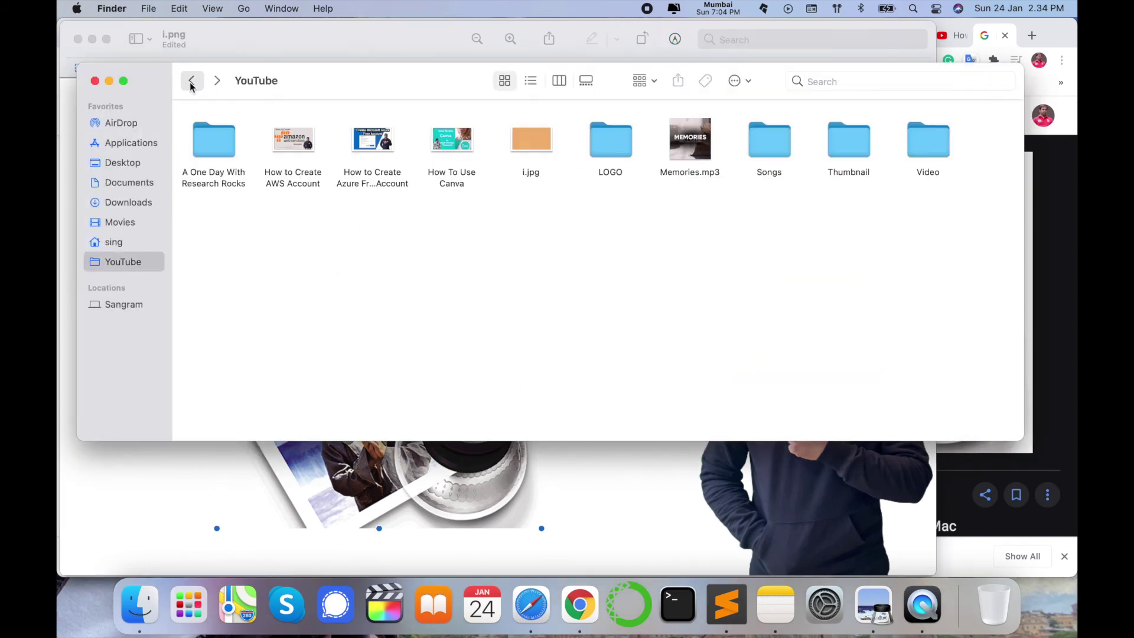
{"action": "double_click", "coordinate": [460, 142]}
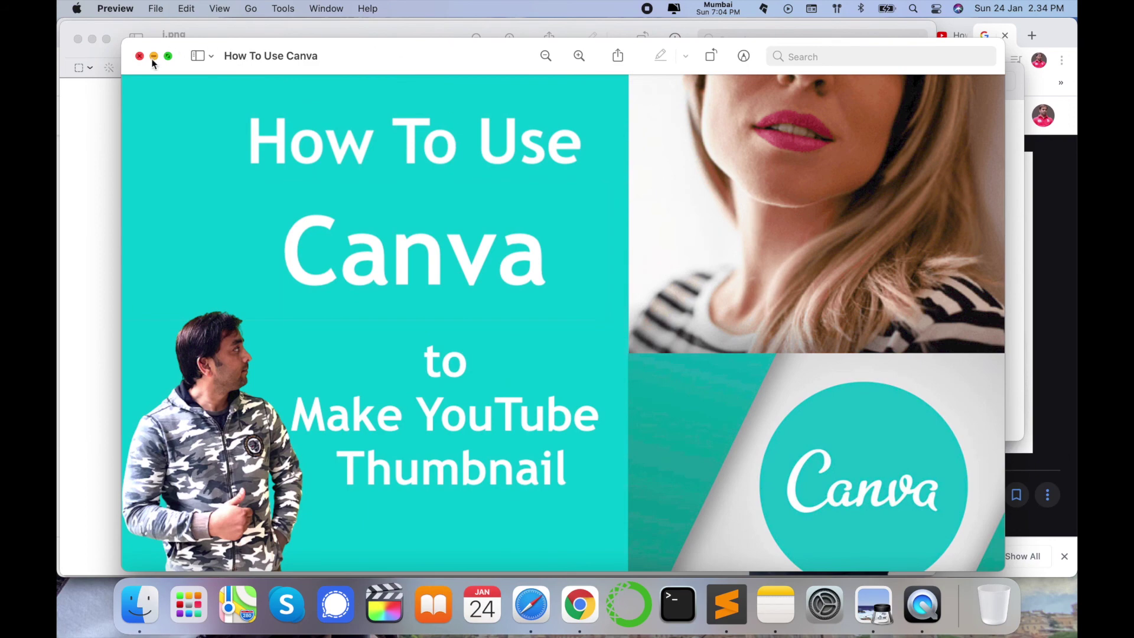
{"action": "left_click", "coordinate": [140, 59]}
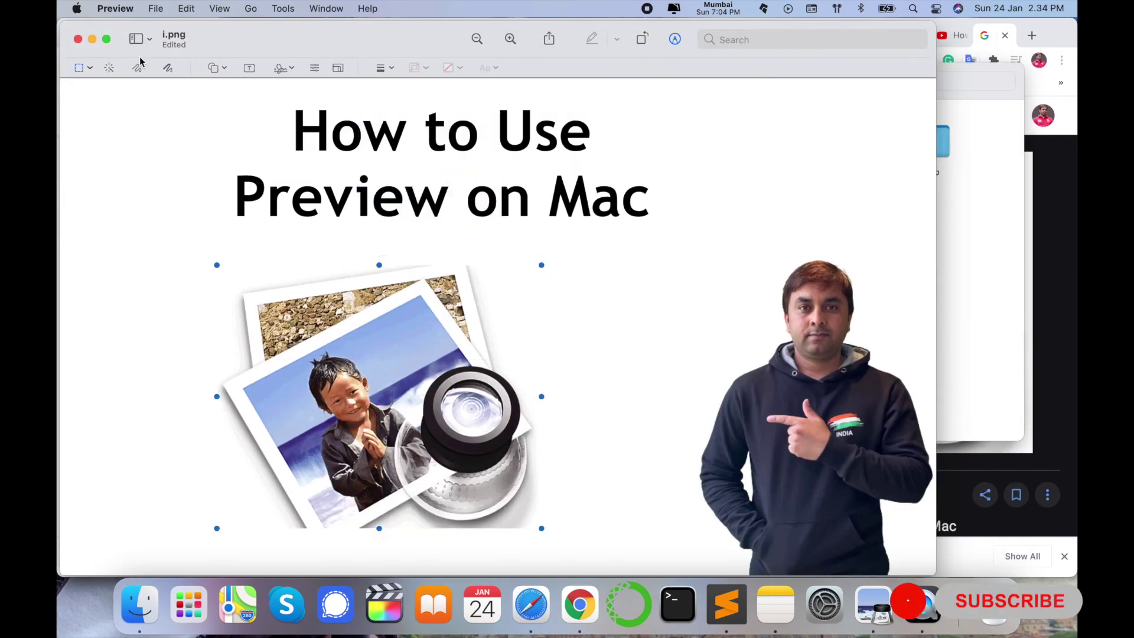
{"action": "left_click", "coordinate": [78, 44]}
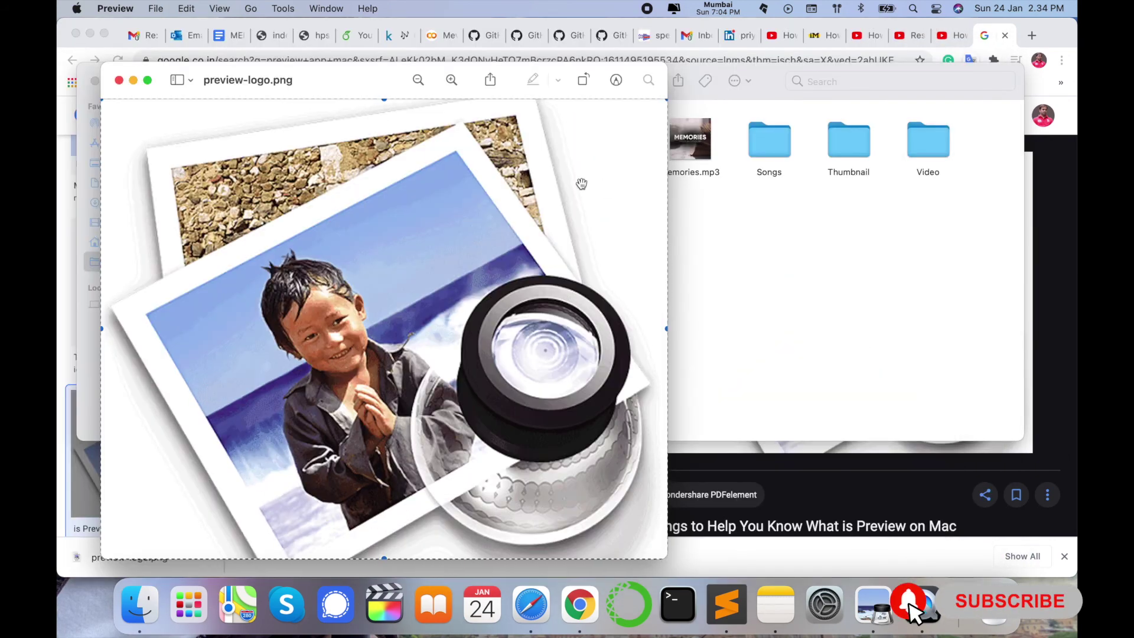
{"action": "left_click", "coordinate": [118, 79]}
{"action": "left_click", "coordinate": [98, 60]}
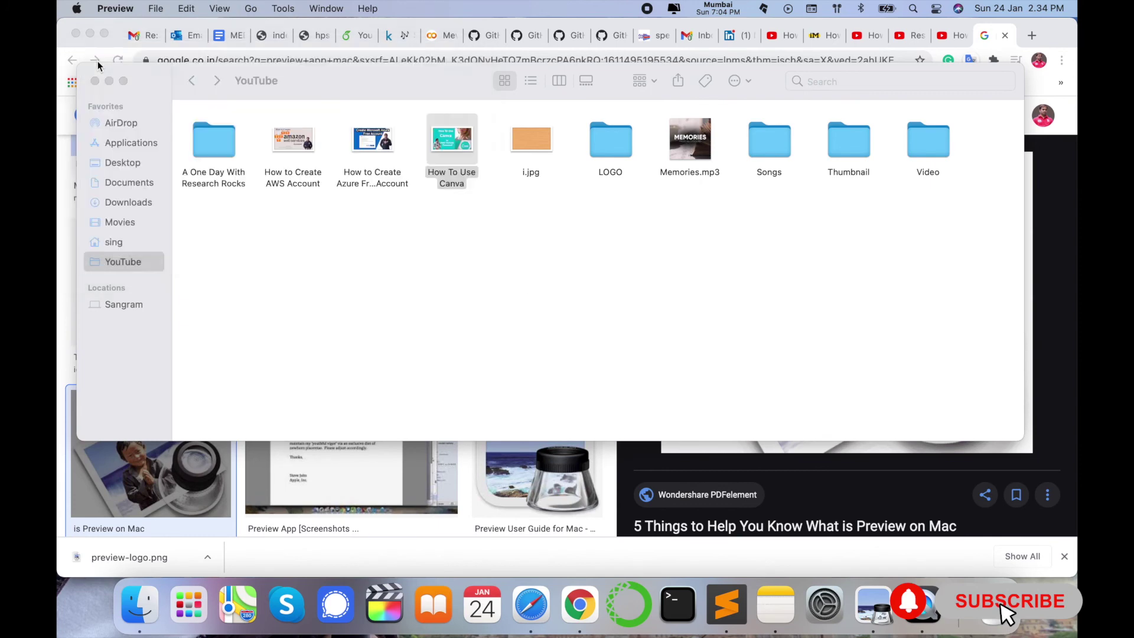
{"action": "left_click", "coordinate": [424, 213]}
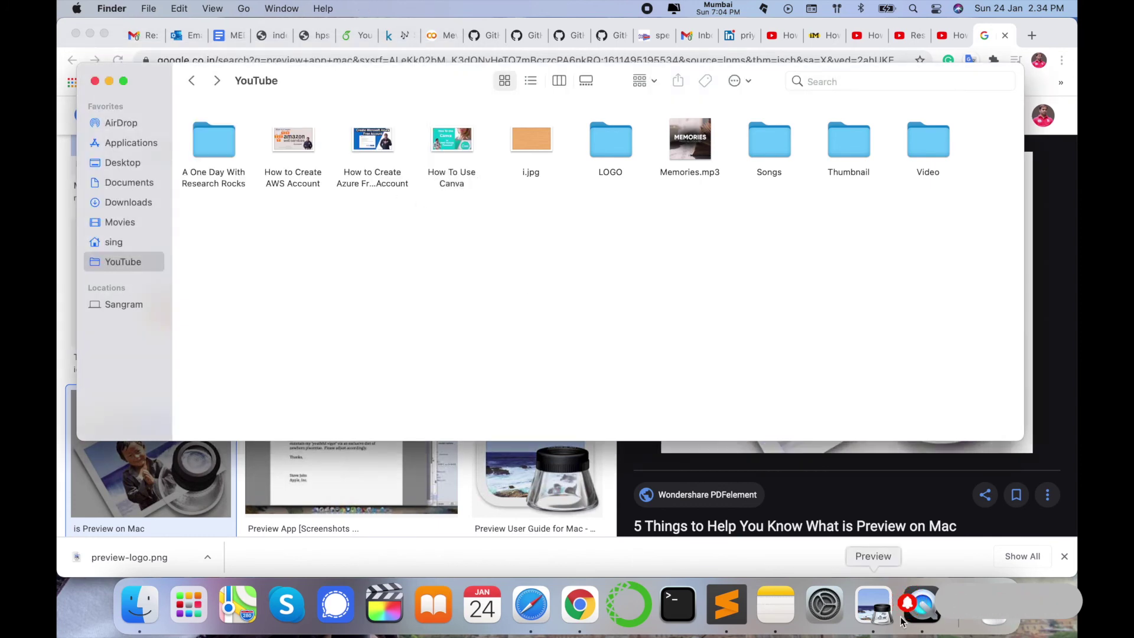
{"action": "double_click", "coordinate": [293, 141]}
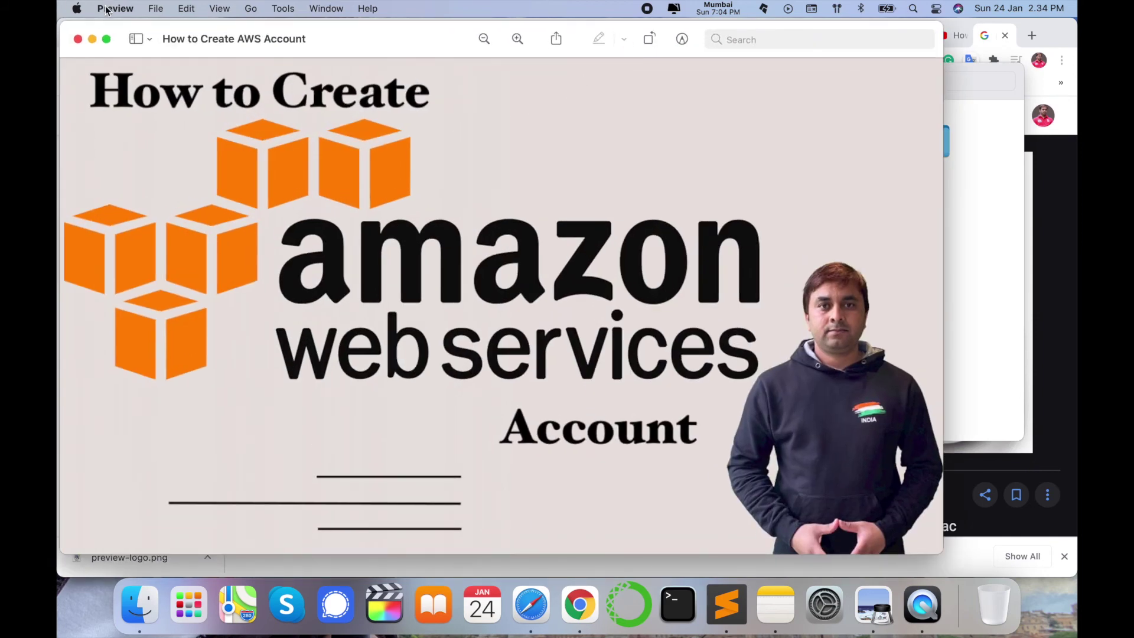
Step: Show the Markup toolbar for the AWS thumbnail and open, then dismiss, the Share menu
{"action": "left_click", "coordinate": [106, 10]}
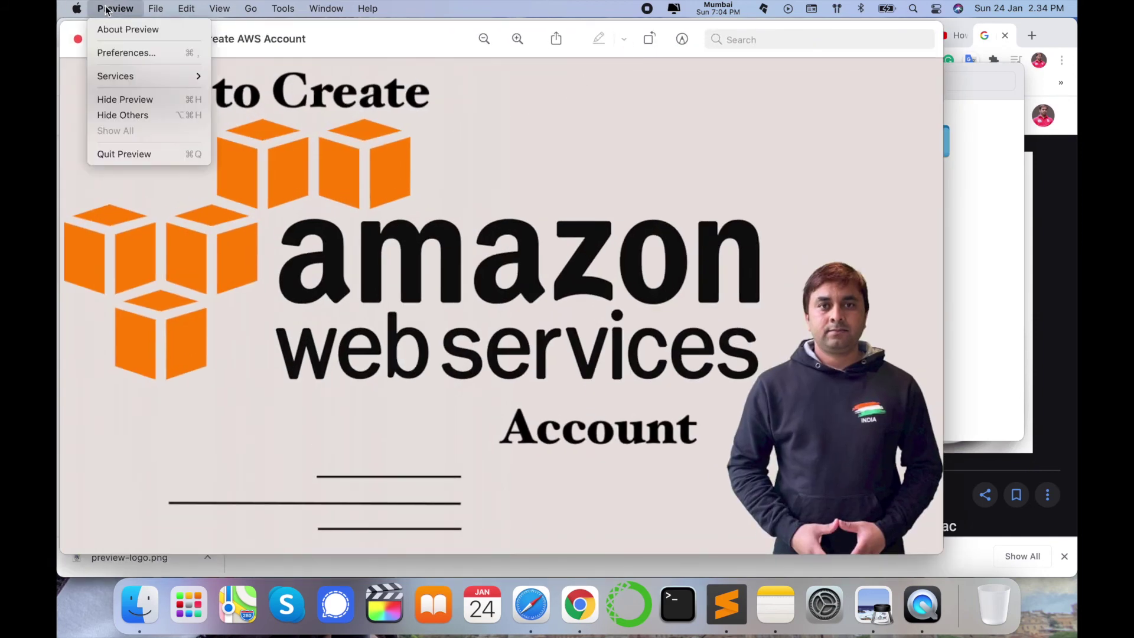
{"action": "left_click", "coordinate": [680, 40]}
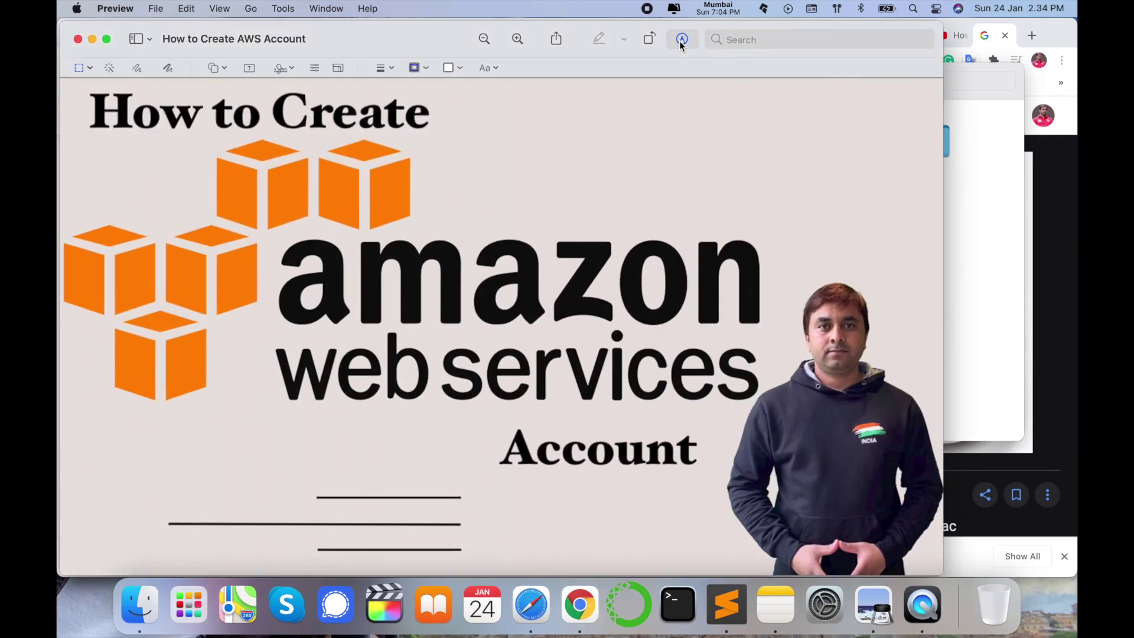
{"action": "left_click", "coordinate": [555, 44]}
{"action": "left_click", "coordinate": [506, 140]}
Step: Export the AWS thumbnail as a JPEG to the Desktop, then close its window
{"action": "left_click", "coordinate": [154, 8]}
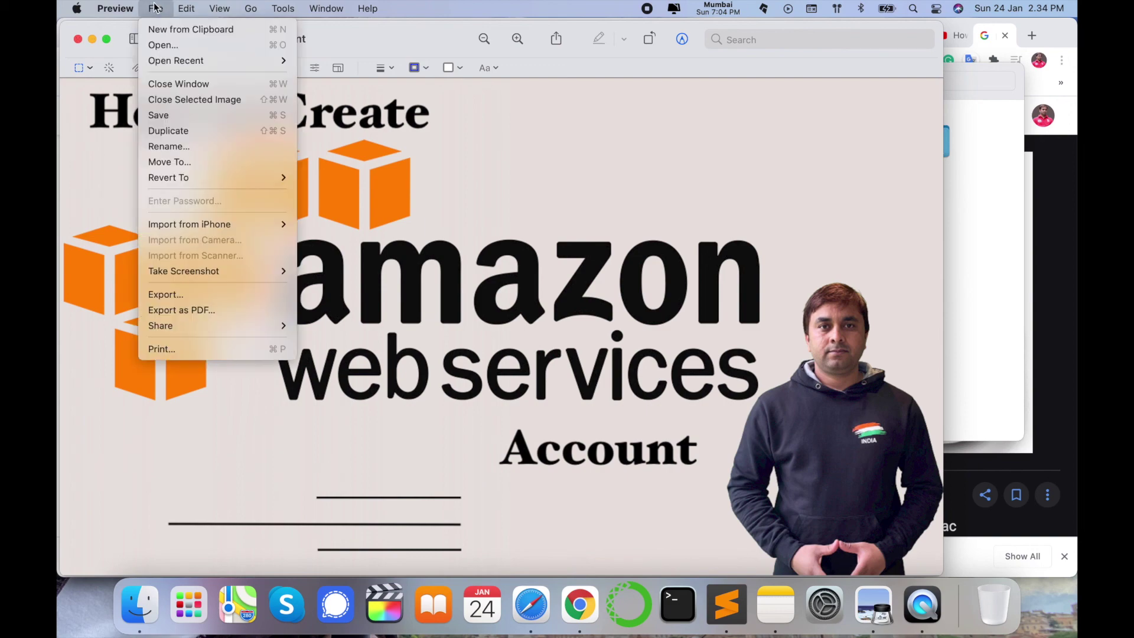
{"action": "mouse_move", "coordinate": [181, 184]}
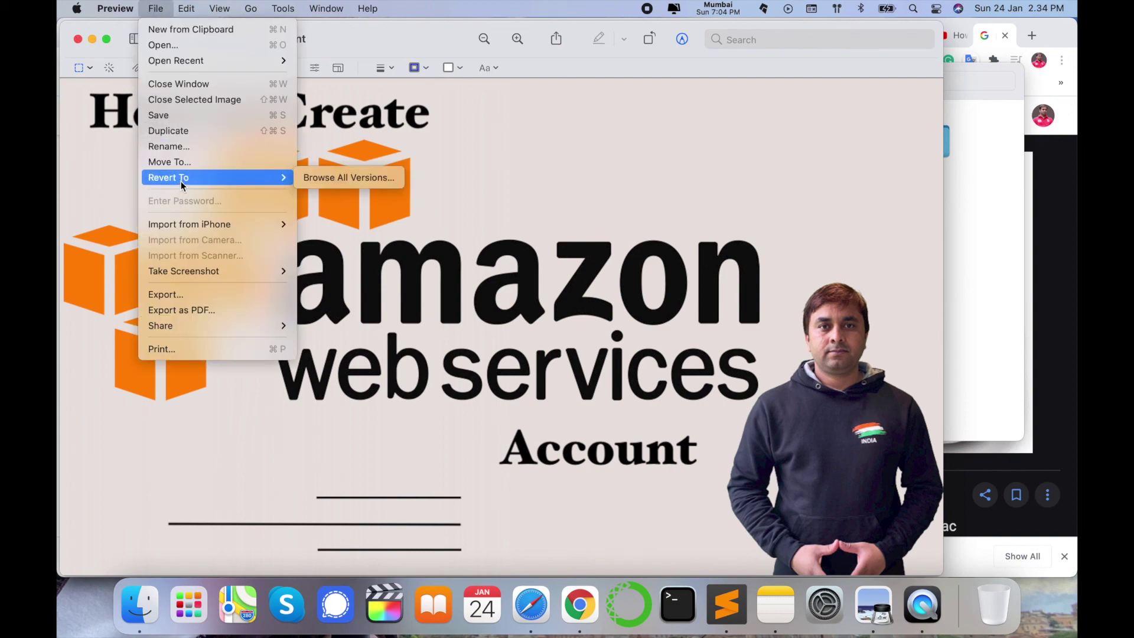
{"action": "left_click", "coordinate": [204, 293]}
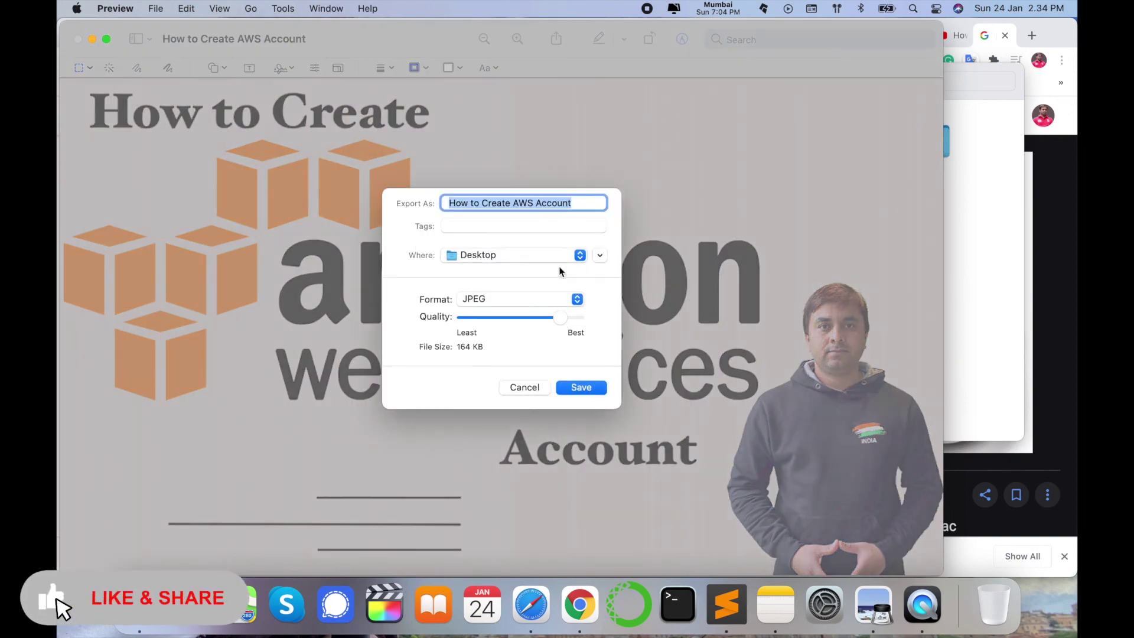
{"action": "left_click", "coordinate": [519, 298]}
{"action": "left_click", "coordinate": [483, 347]}
{"action": "left_click", "coordinate": [587, 402]}
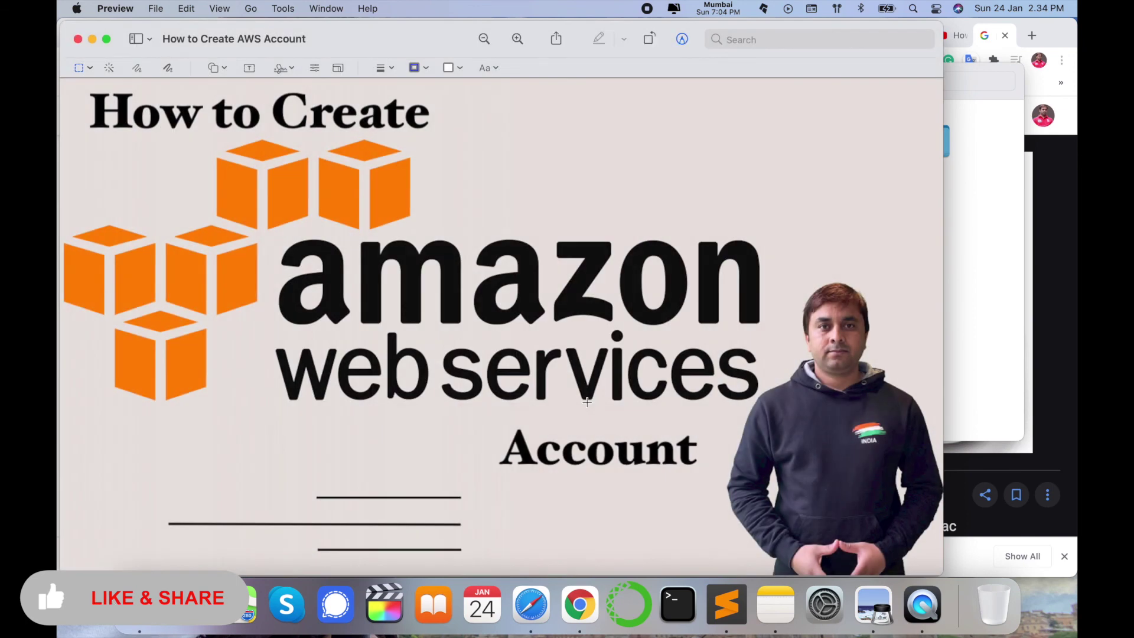
{"action": "left_click", "coordinate": [78, 40]}
Step: Open the exported How to Create AWS Account JPEG from the Desktop to check it, then close it
{"action": "left_click", "coordinate": [128, 163]}
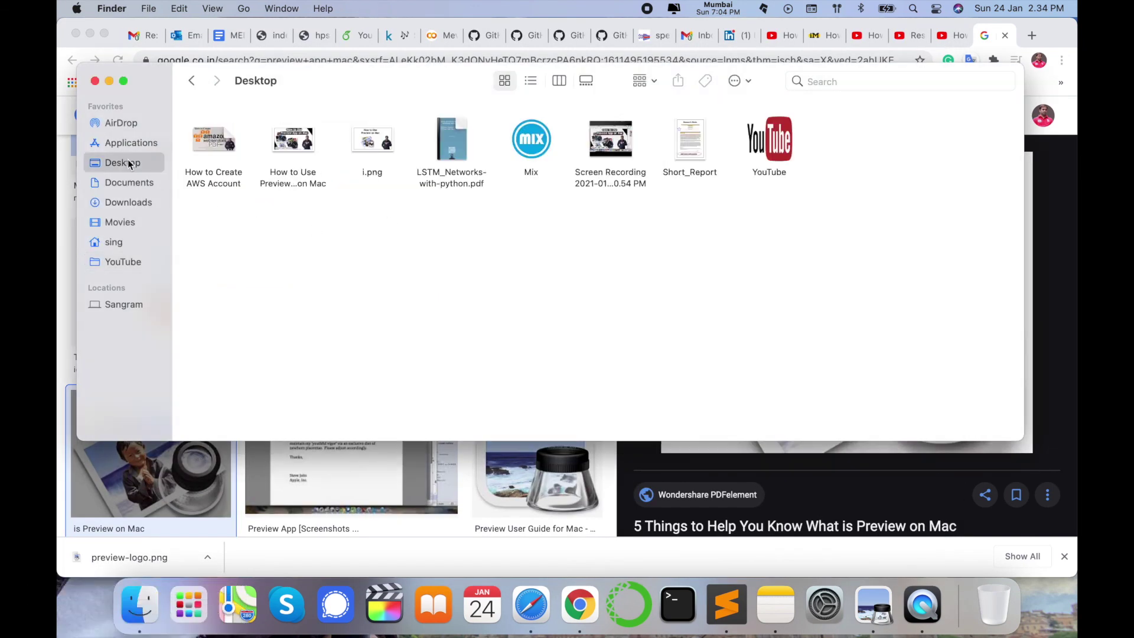
{"action": "left_click", "coordinate": [222, 149]}
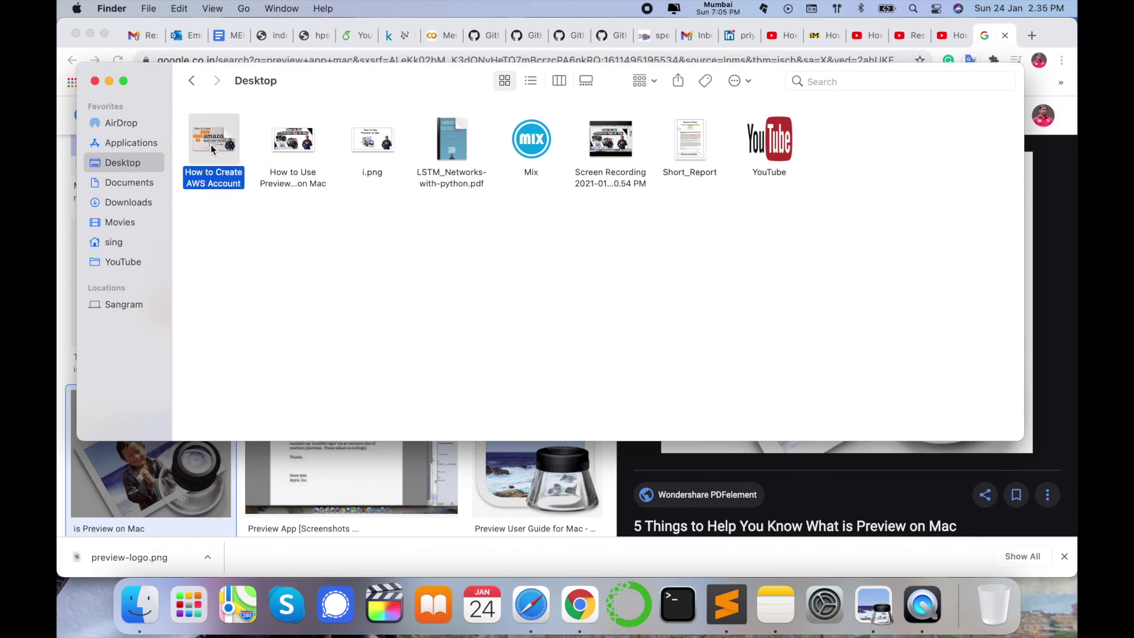
{"action": "double_click", "coordinate": [211, 149]}
{"action": "left_click", "coordinate": [76, 35]}
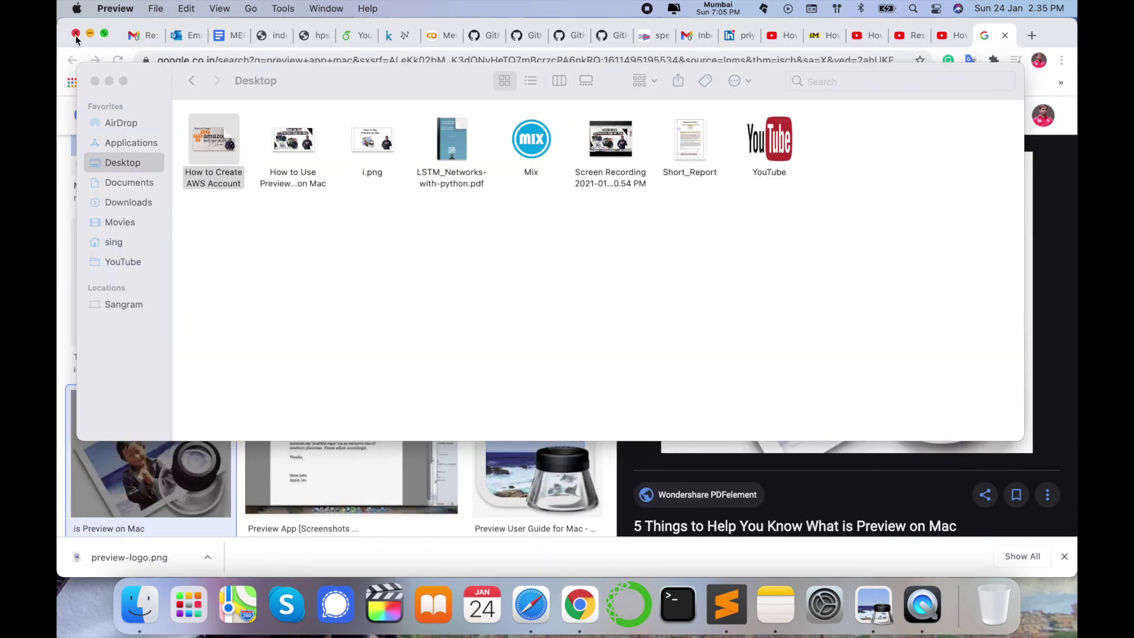
Step: Move the How to Create AWS Account file from the Desktop to the Trash
{"action": "left_click", "coordinate": [271, 224]}
{"action": "key", "text": "super+BackSpace"}
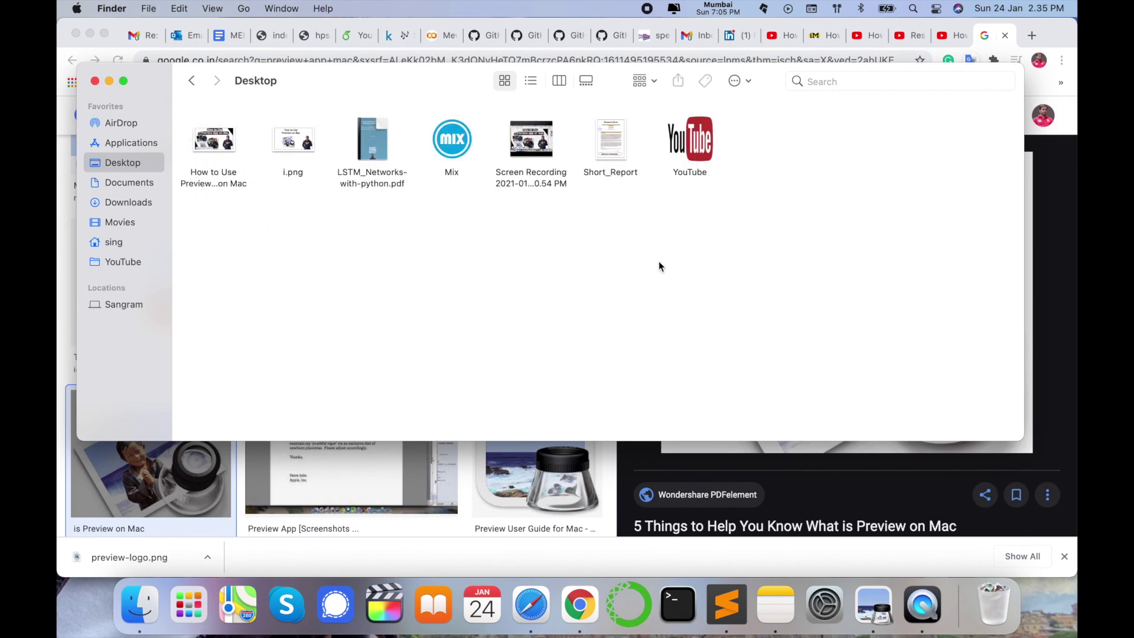
{"action": "left_click", "coordinate": [953, 34]}
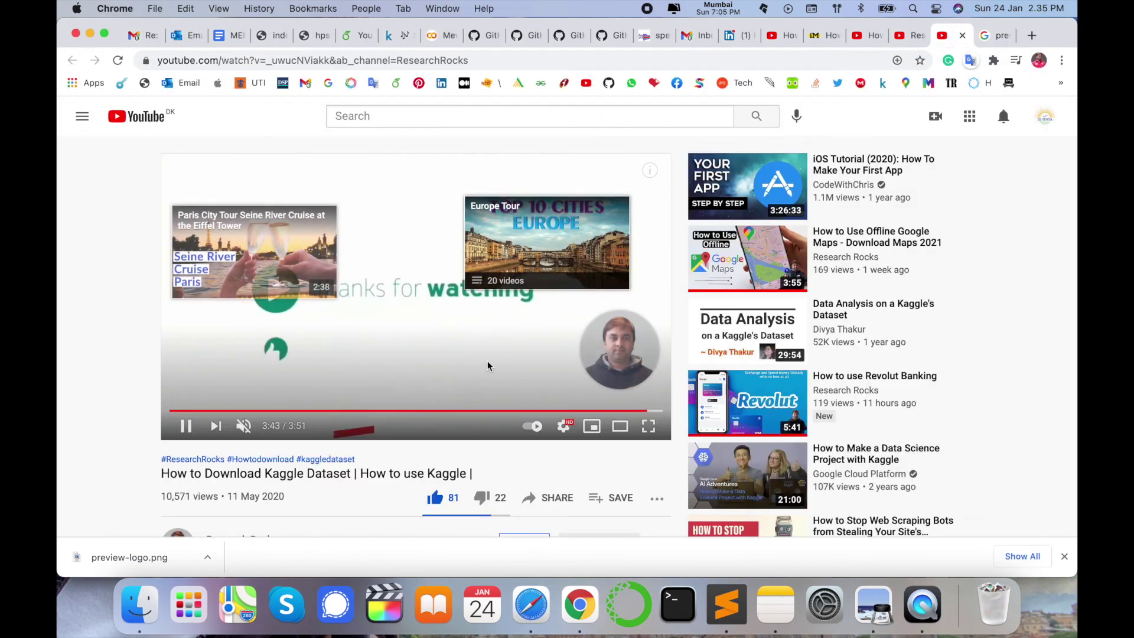
Step: Switch to the Research Rocks channel tab and close the downloads bar
{"action": "key", "text": "ctrl+shift+Tab"}
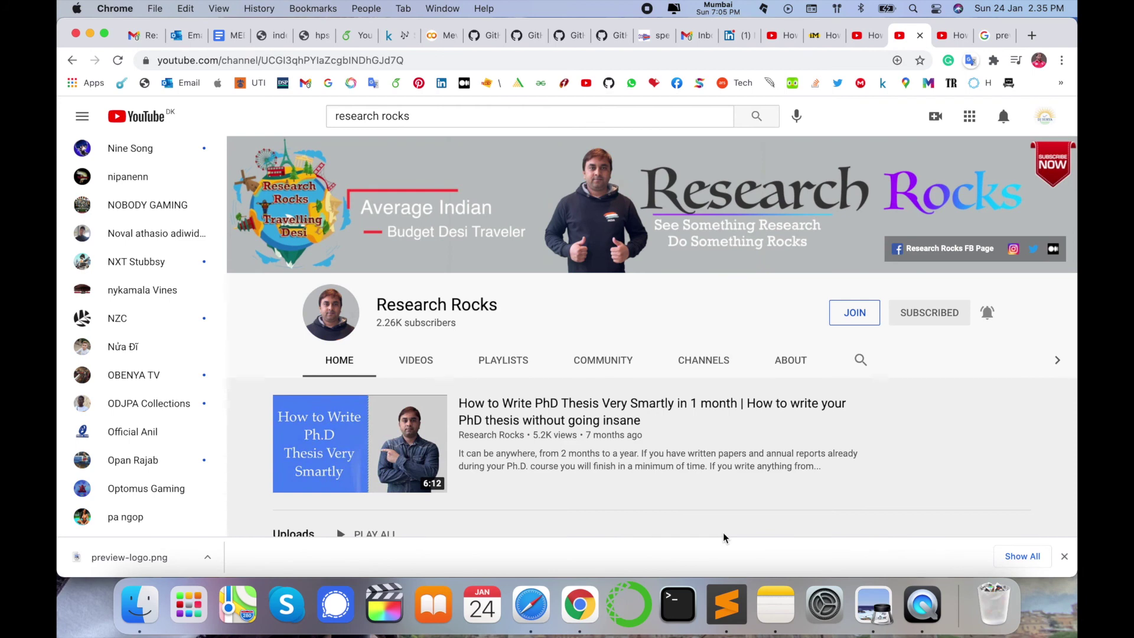
{"action": "left_click", "coordinate": [1064, 557]}
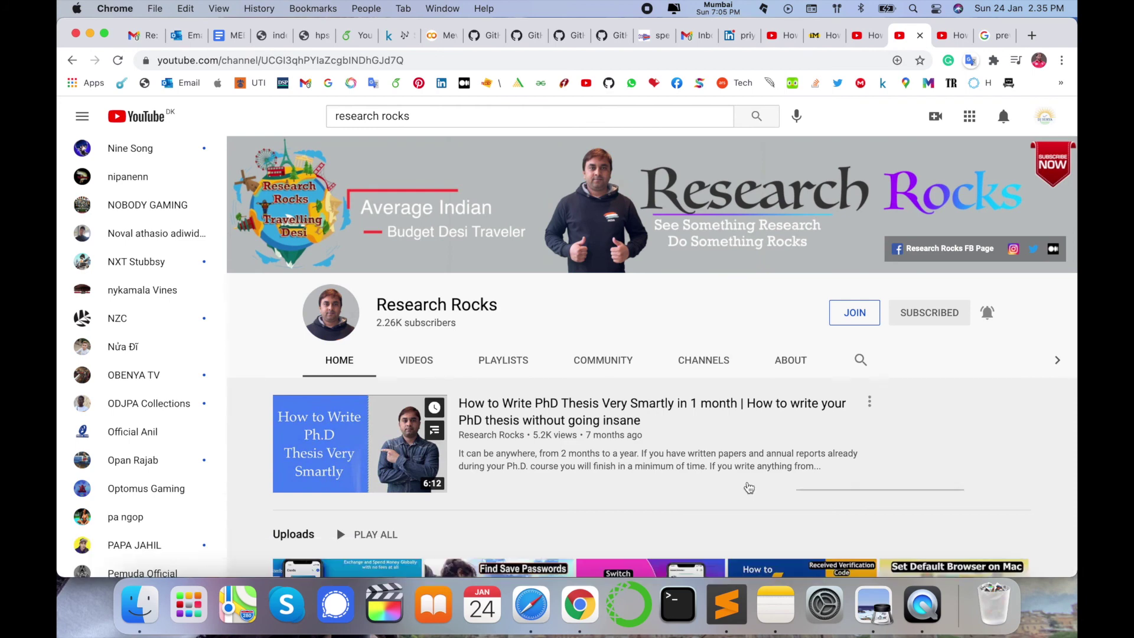